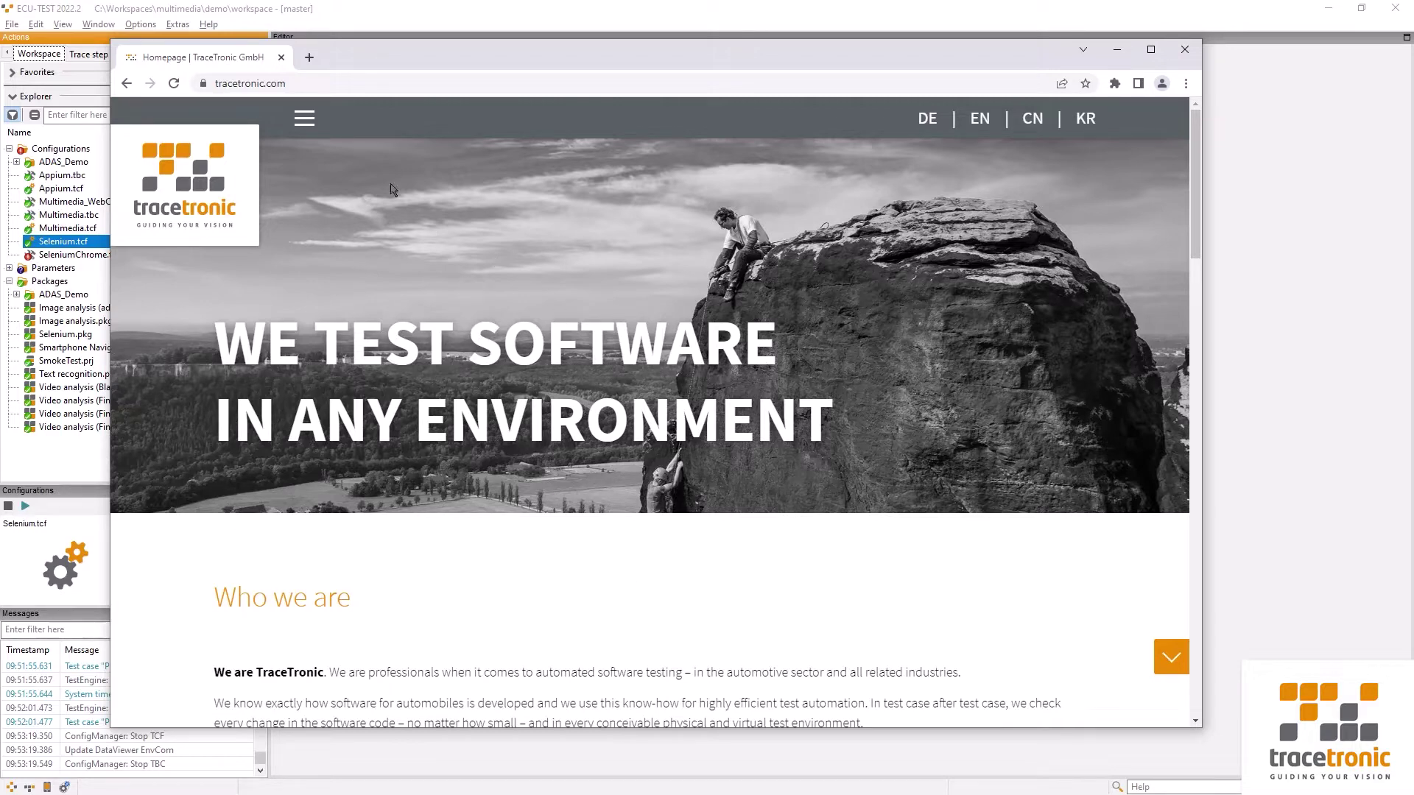
Step: Open the ECU-TEST product page from tracetronic.com's menu, scroll through it, then return to ECU-TEST
click(304, 117)
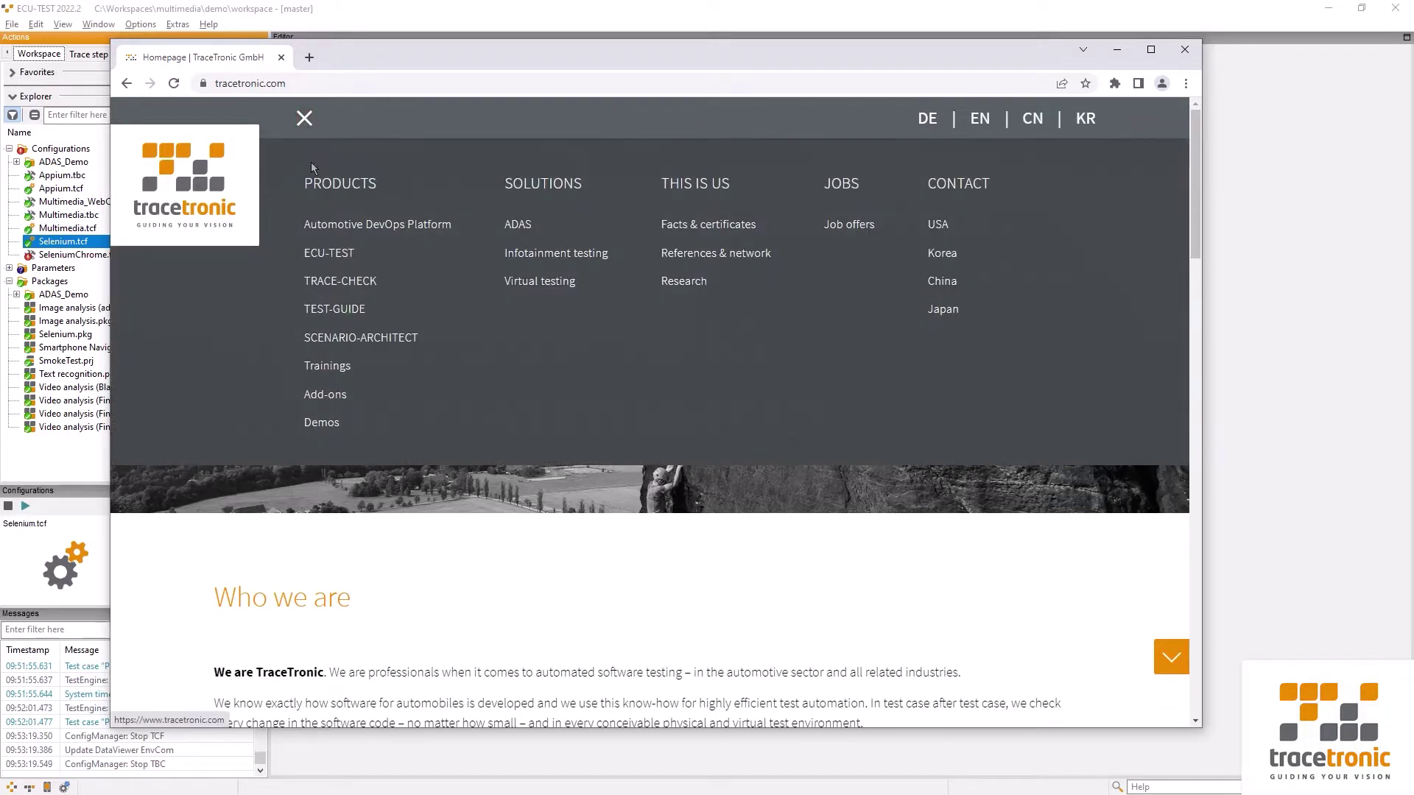
click(327, 253)
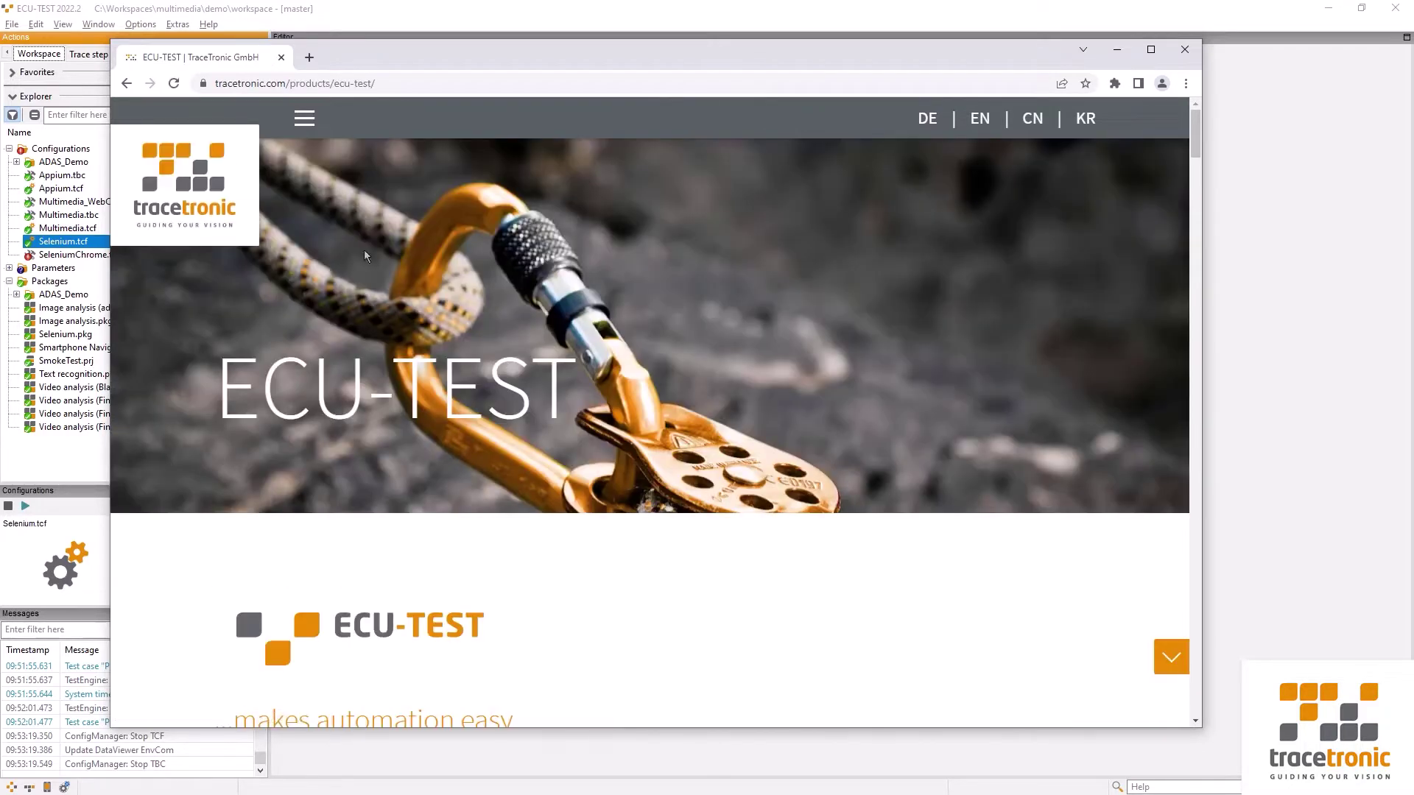
scroll(876, 317, down, 13)
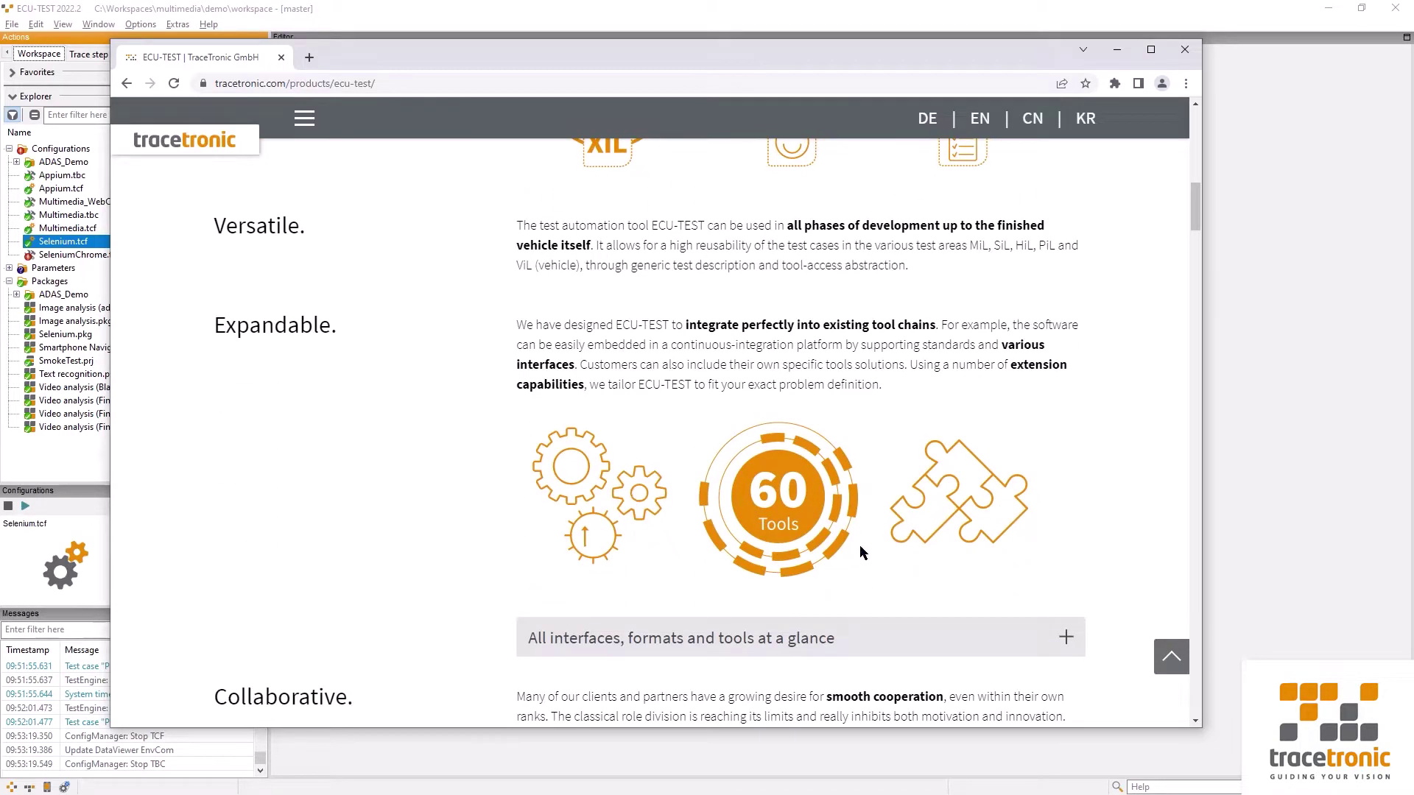
click(1288, 543)
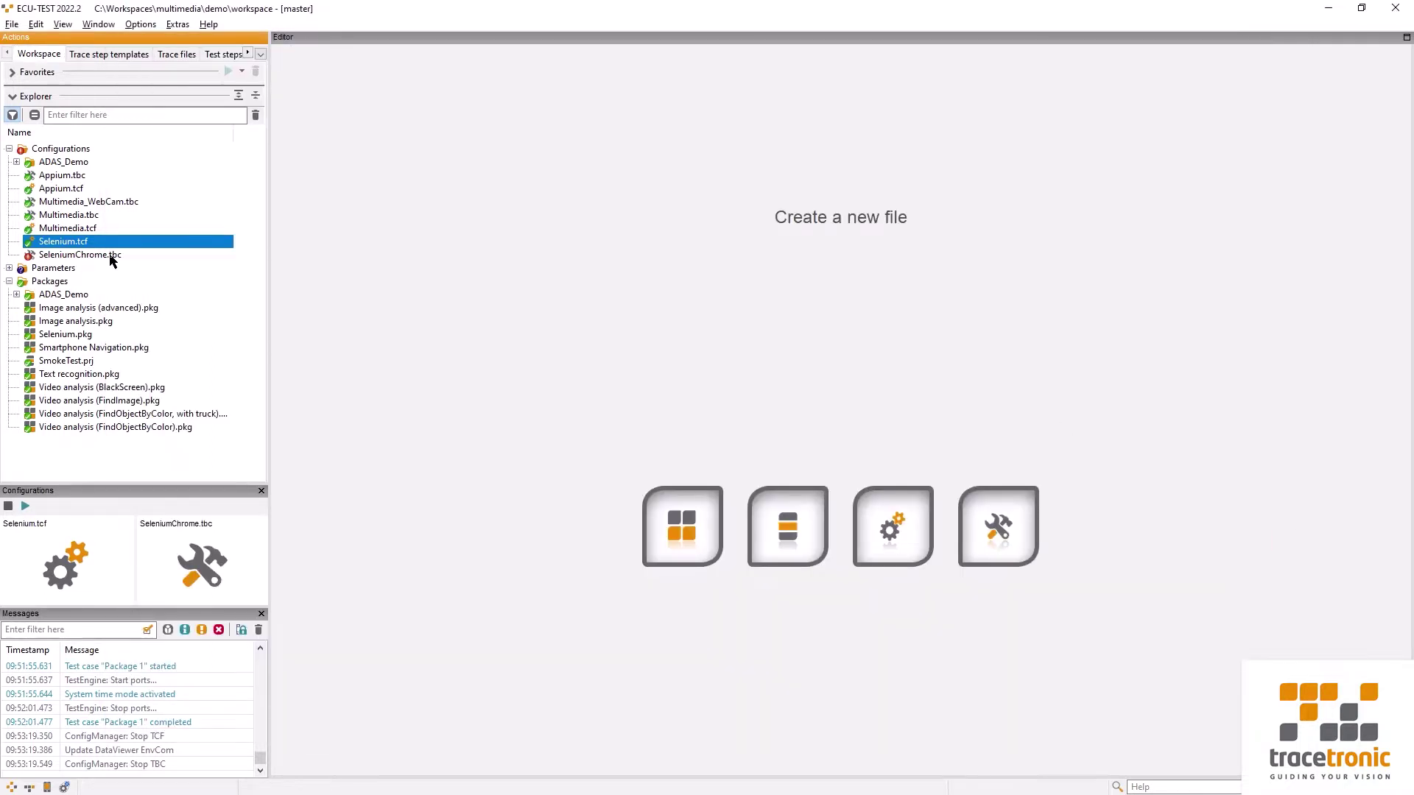
double_click(81, 255)
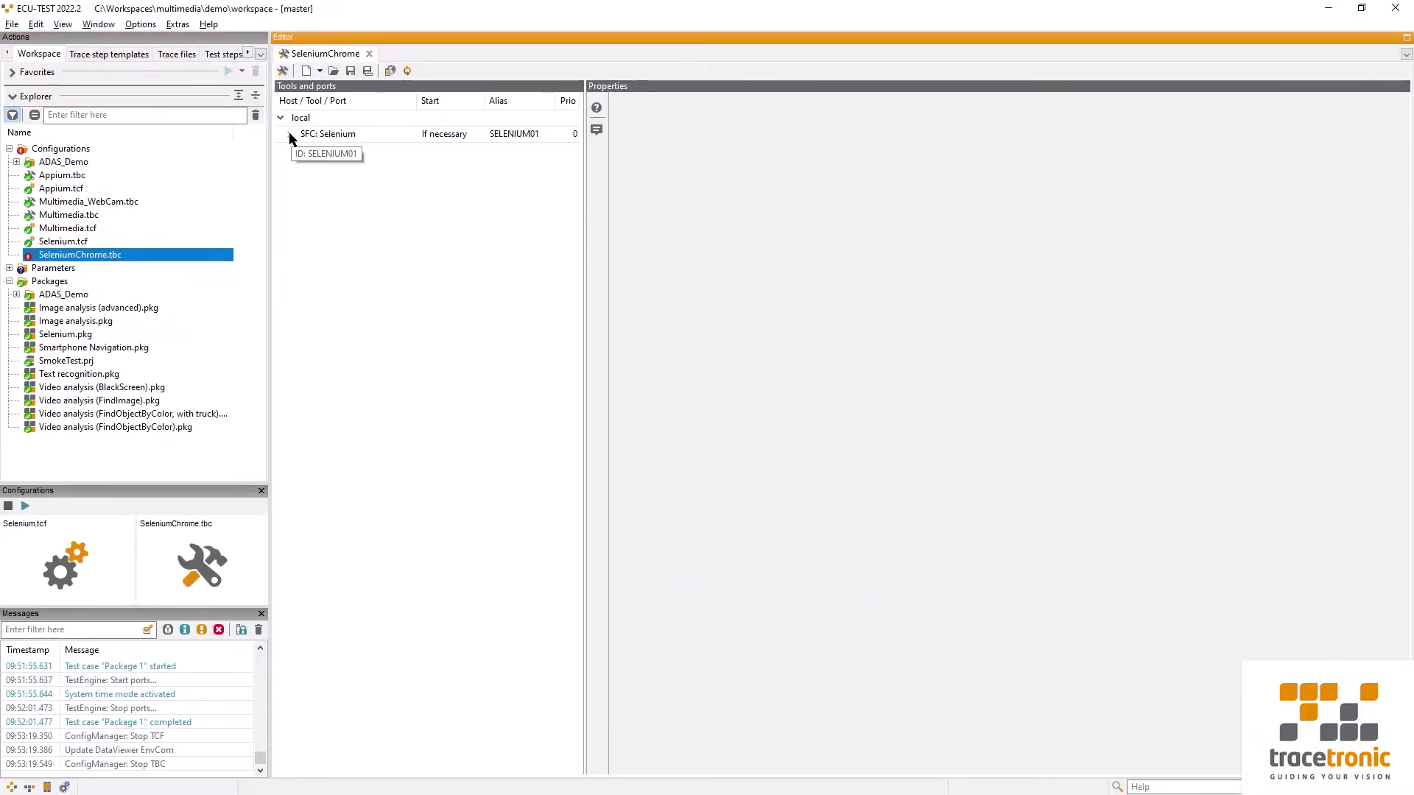
click(290, 135)
click(385, 140)
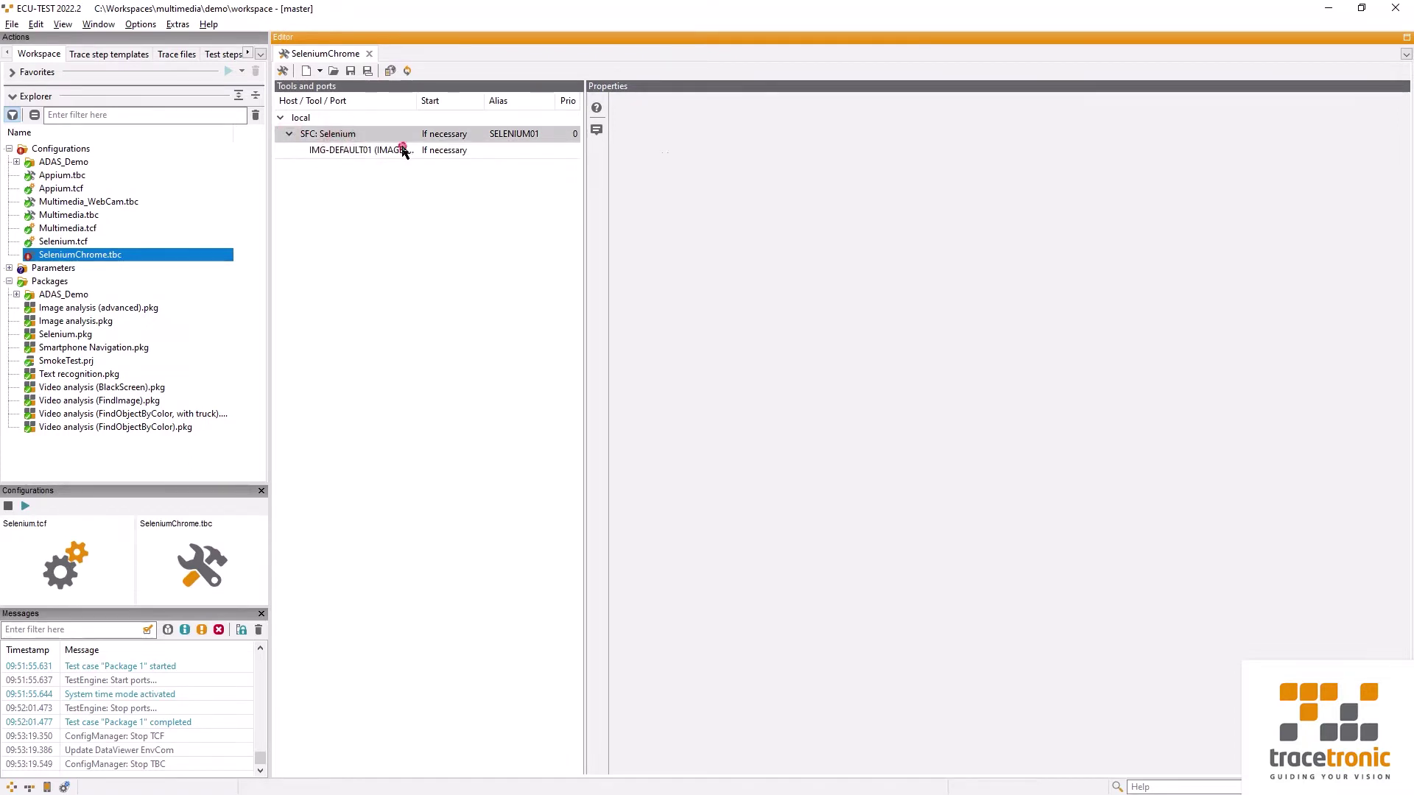
click(403, 151)
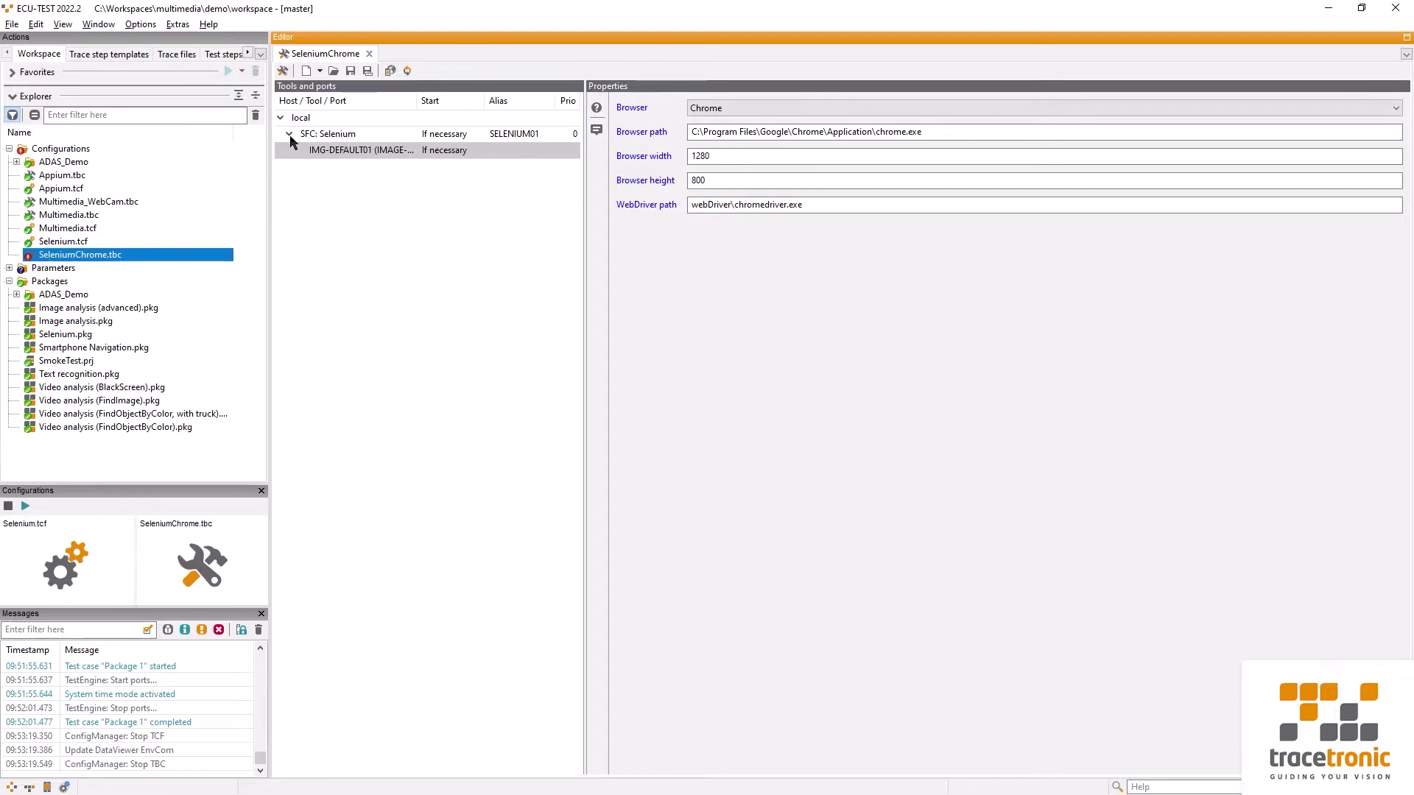
click(369, 53)
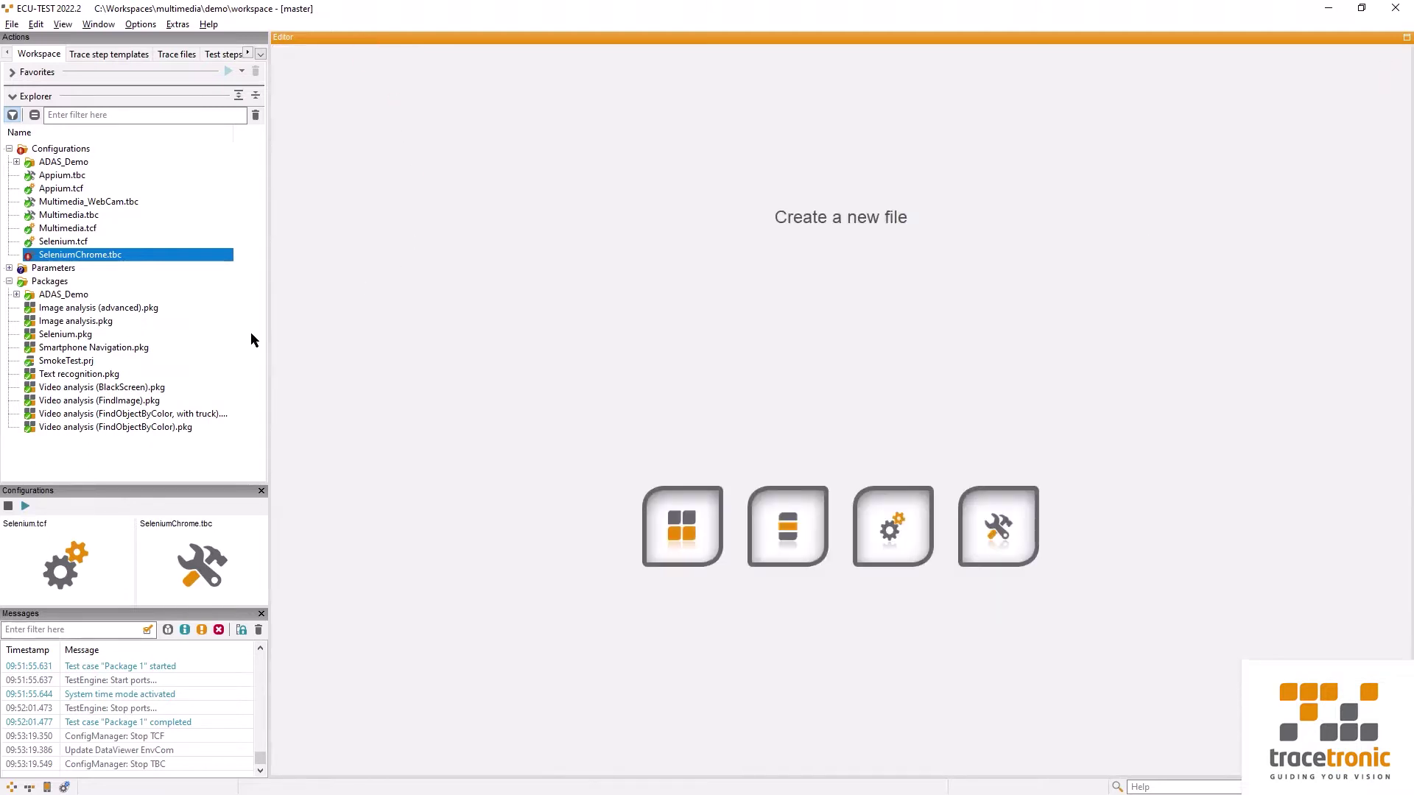
Step: Start the Selenium test configuration and create a new empty package, Package 2
click(26, 507)
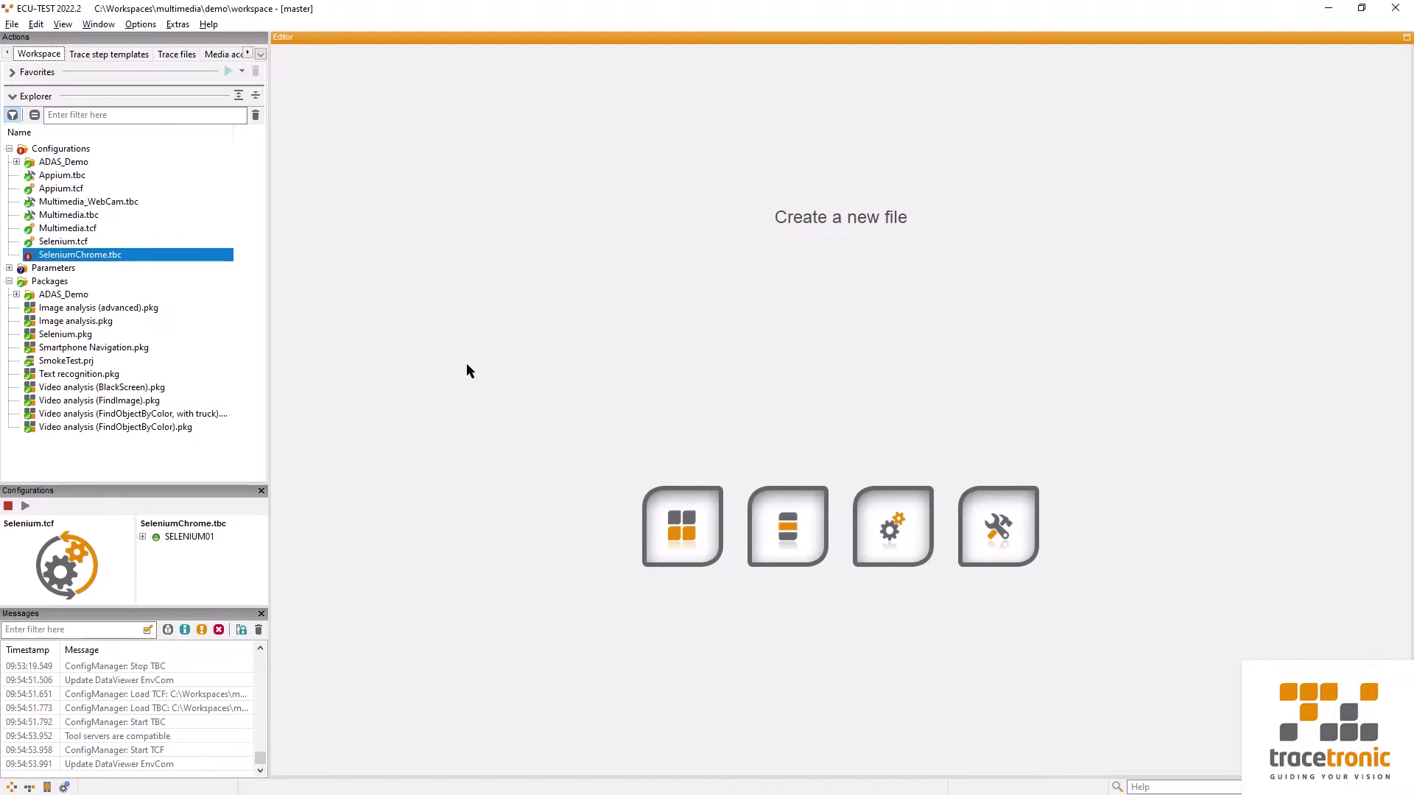
mouse_move(681, 537)
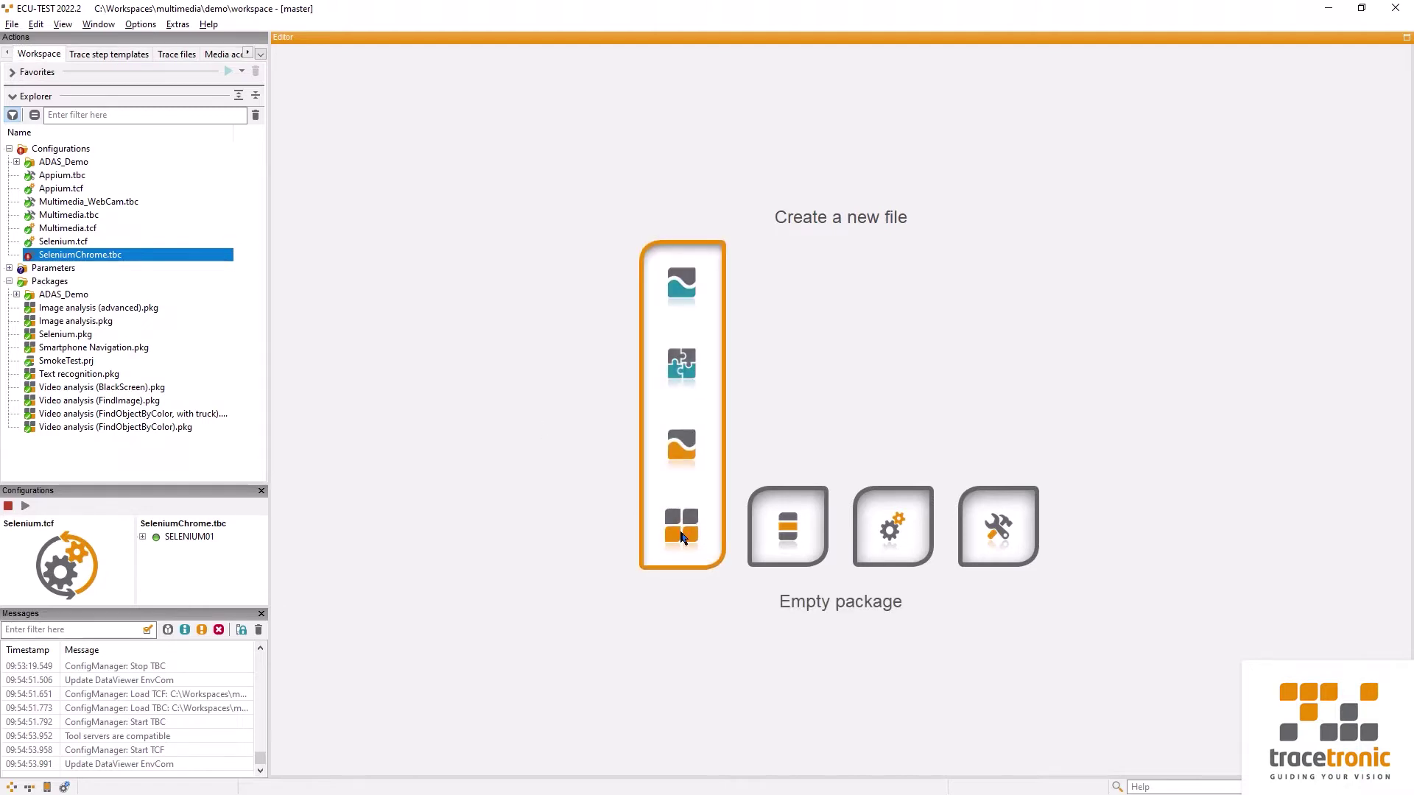
click(681, 538)
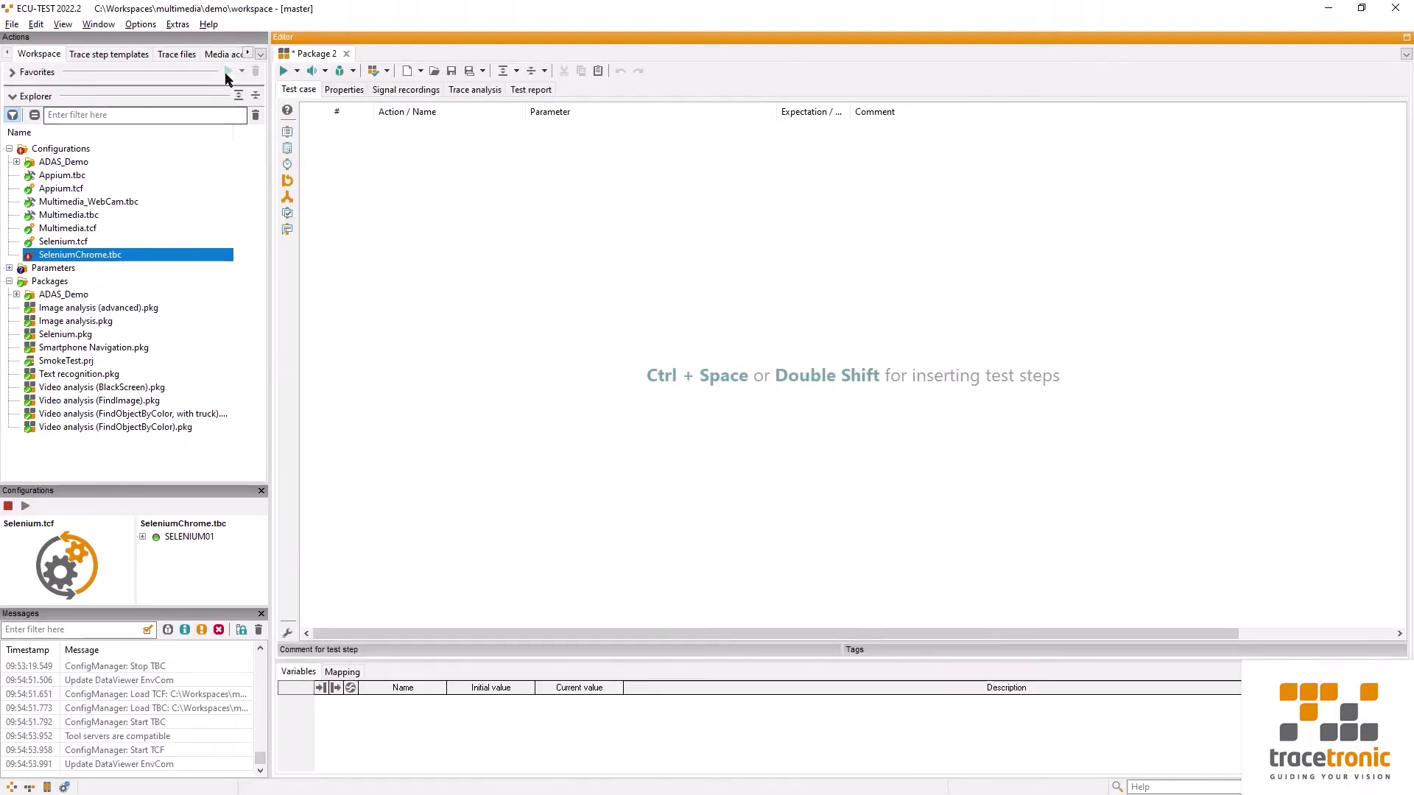
Step: Add the StartBrowser job from SELENIUM01 / IMG-DEFAULT01 as the first test step, without parameters
click(261, 53)
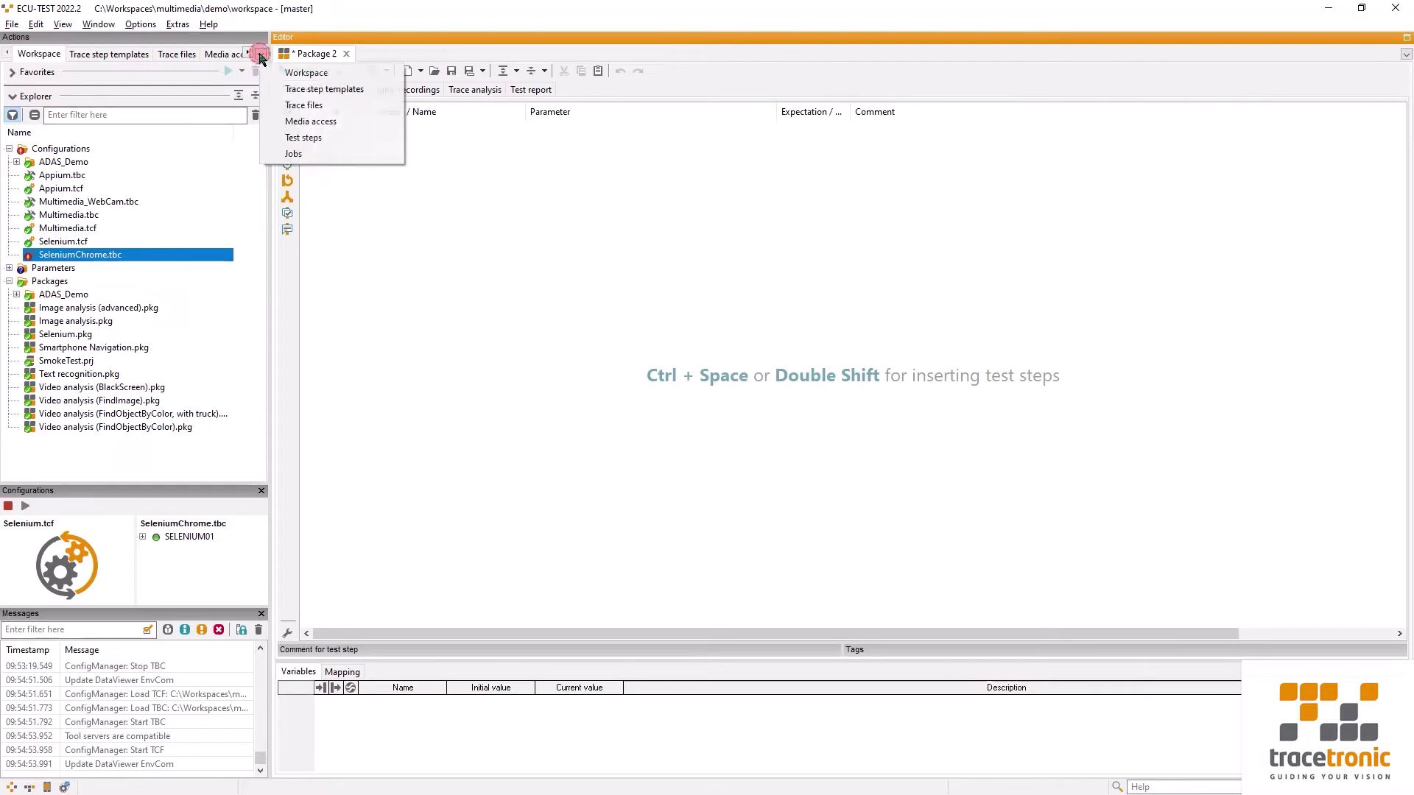
click(297, 154)
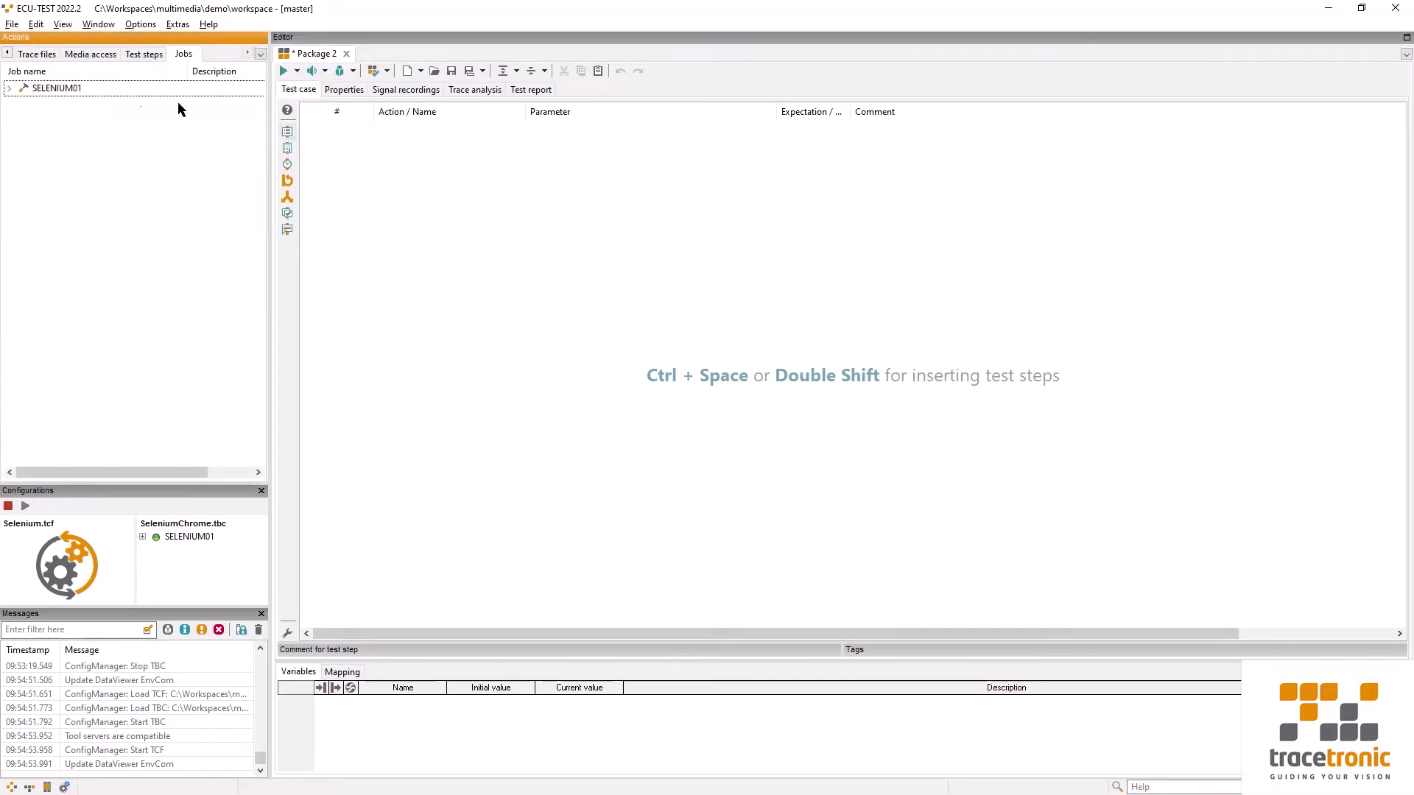
click(8, 88)
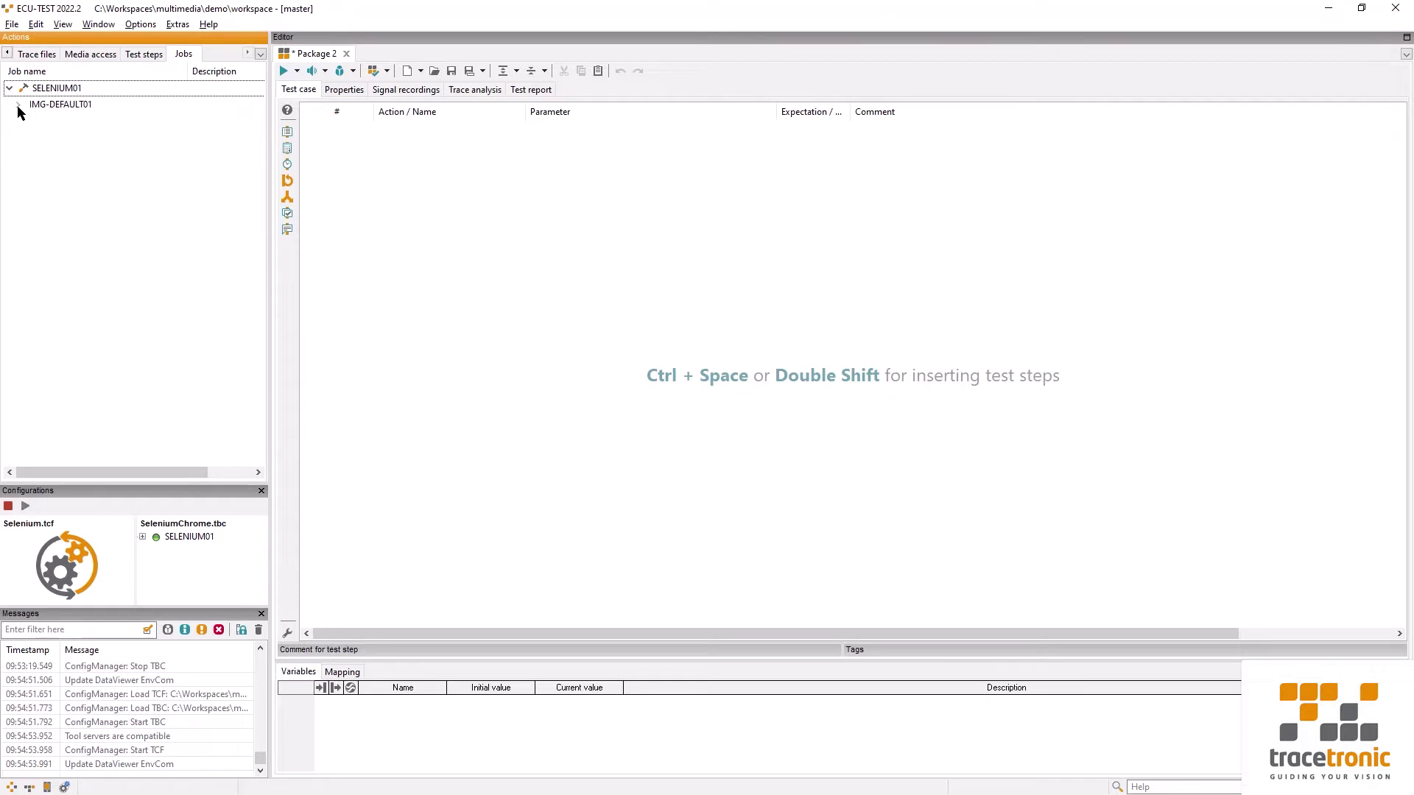
click(18, 105)
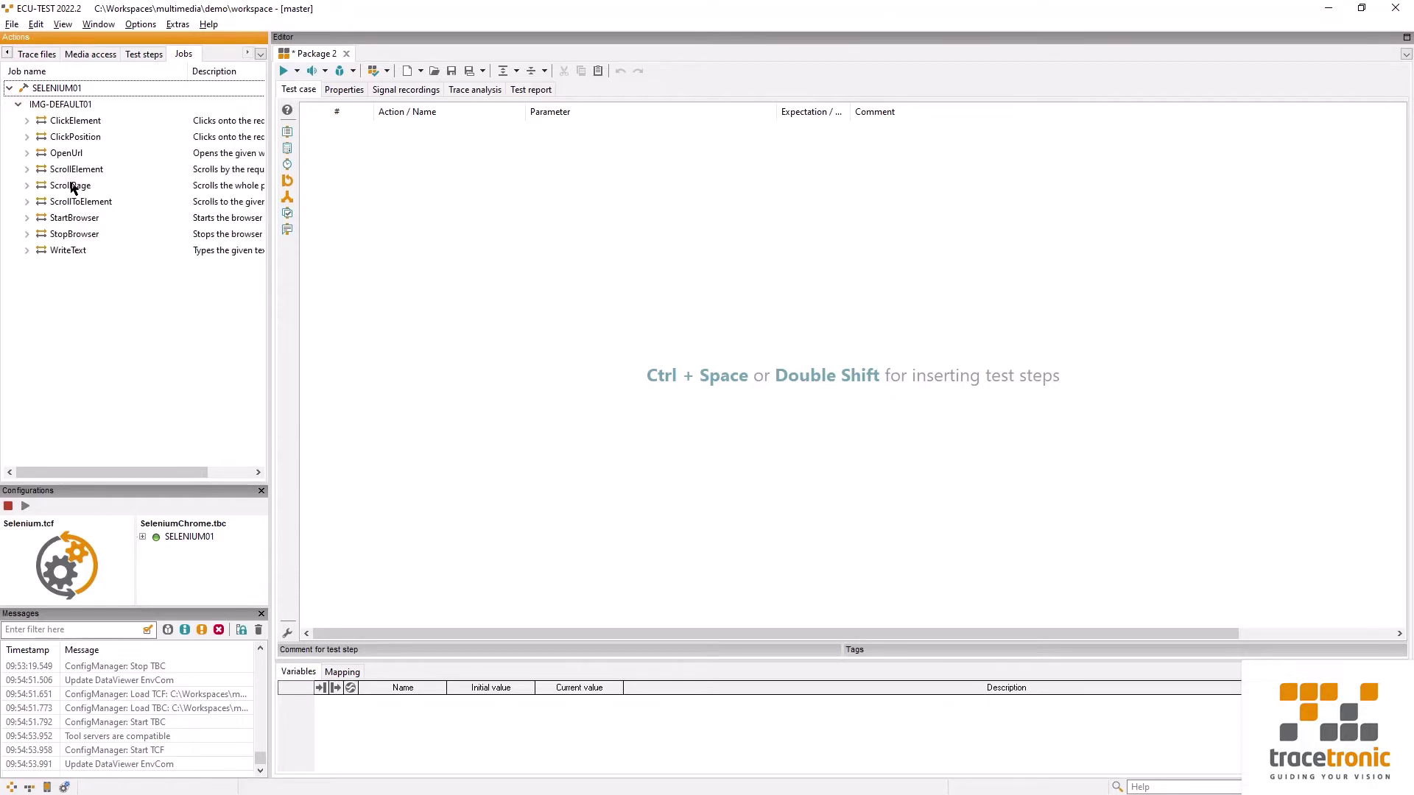
drag(64, 218, 413, 226)
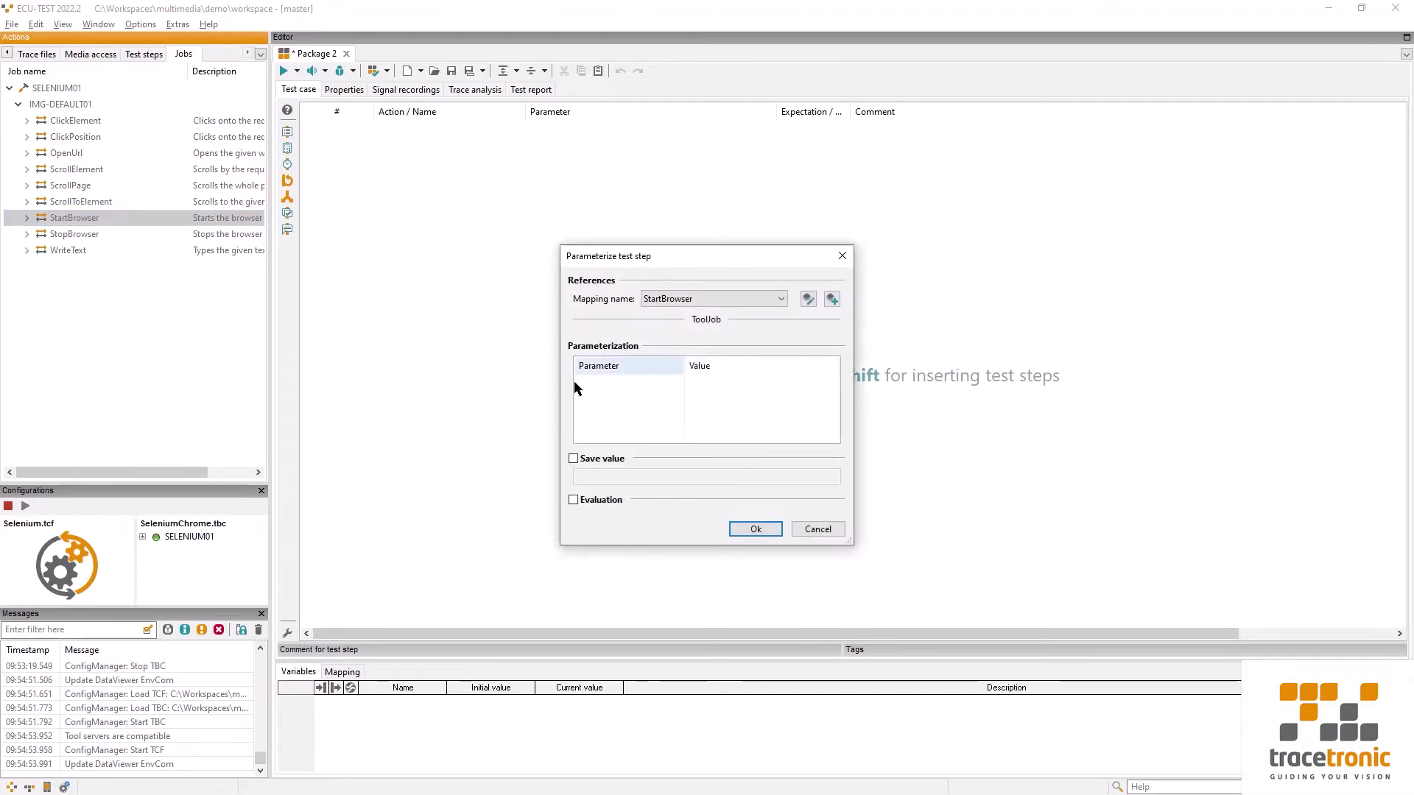
click(749, 531)
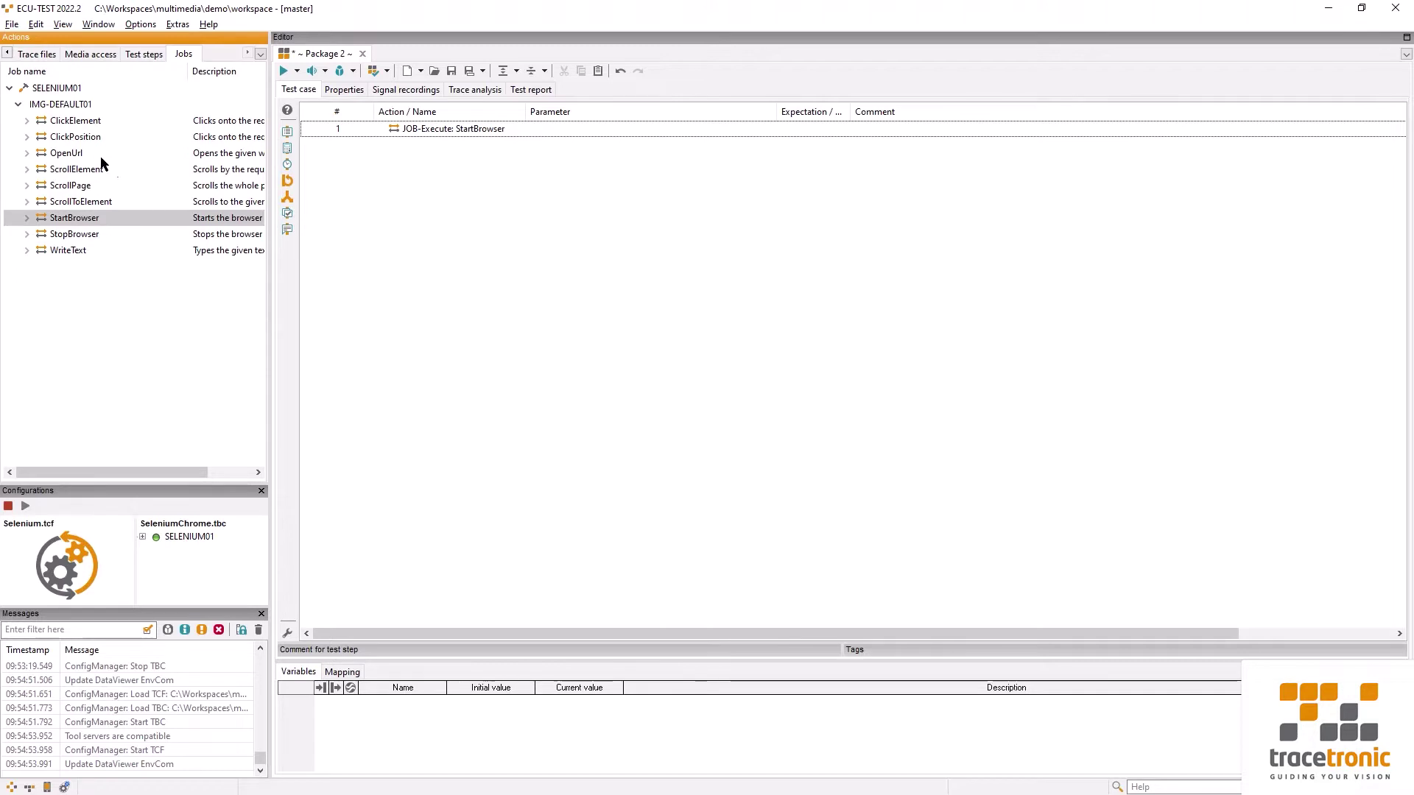
click(58, 153)
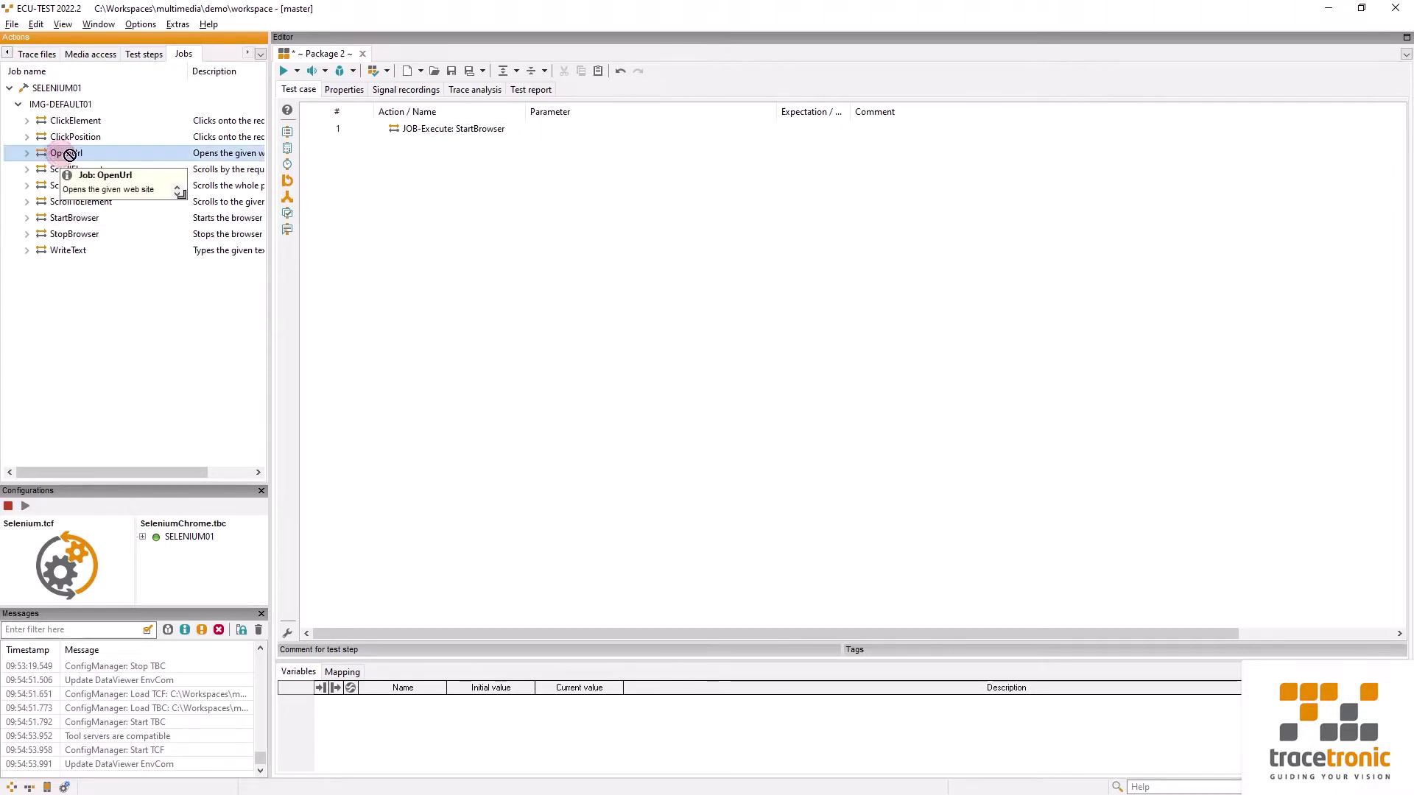
drag(57, 156, 403, 203)
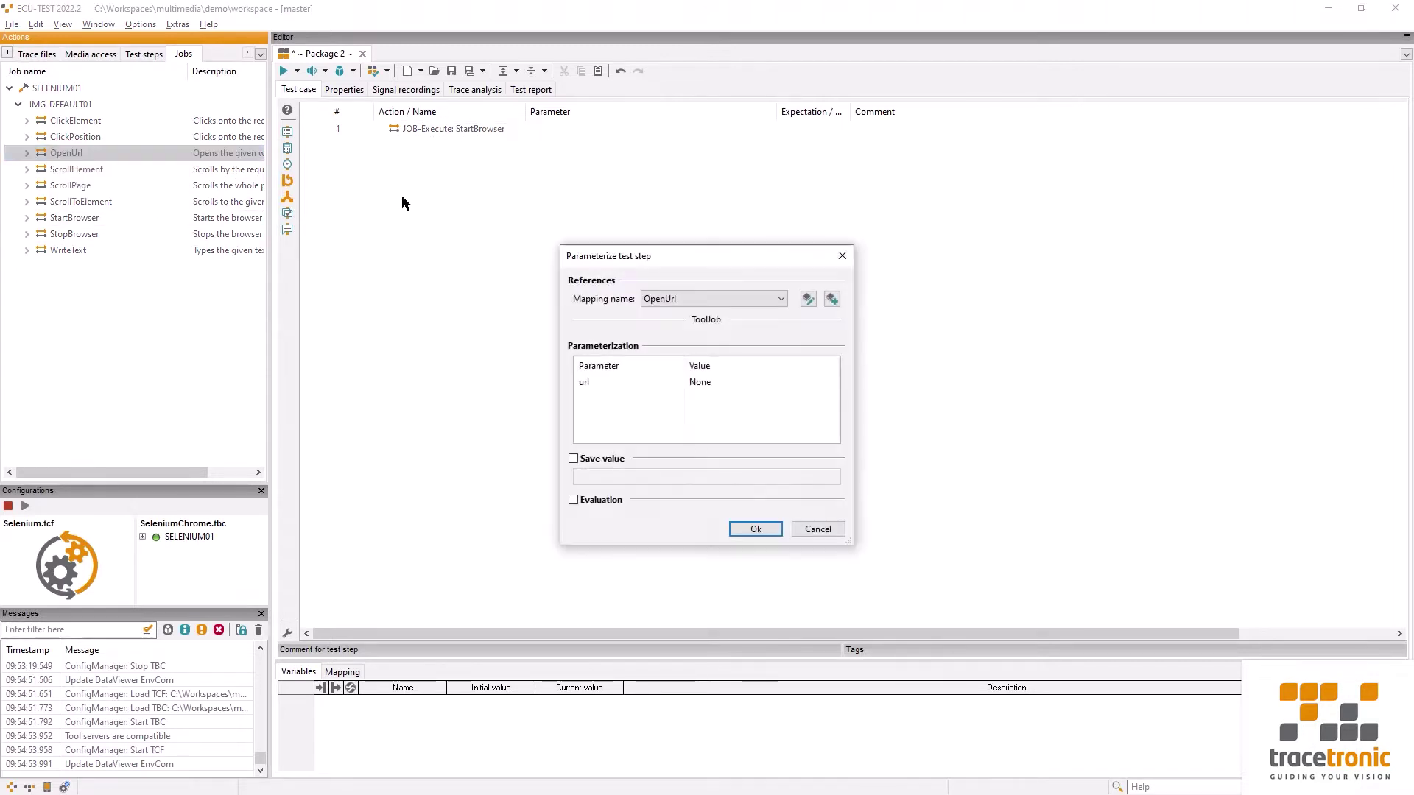
click(701, 384)
click(700, 384)
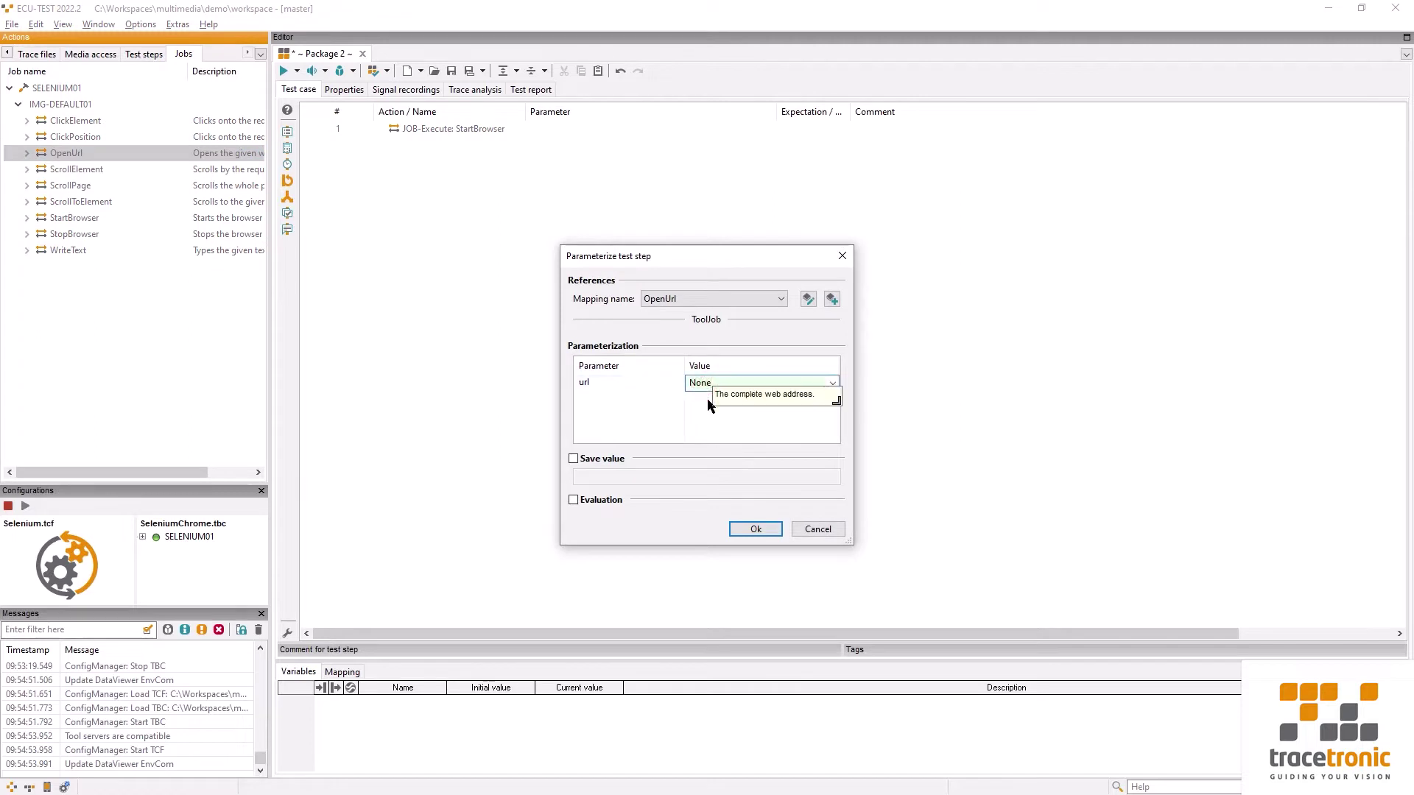
key(ctrl+a)
text('http:/)
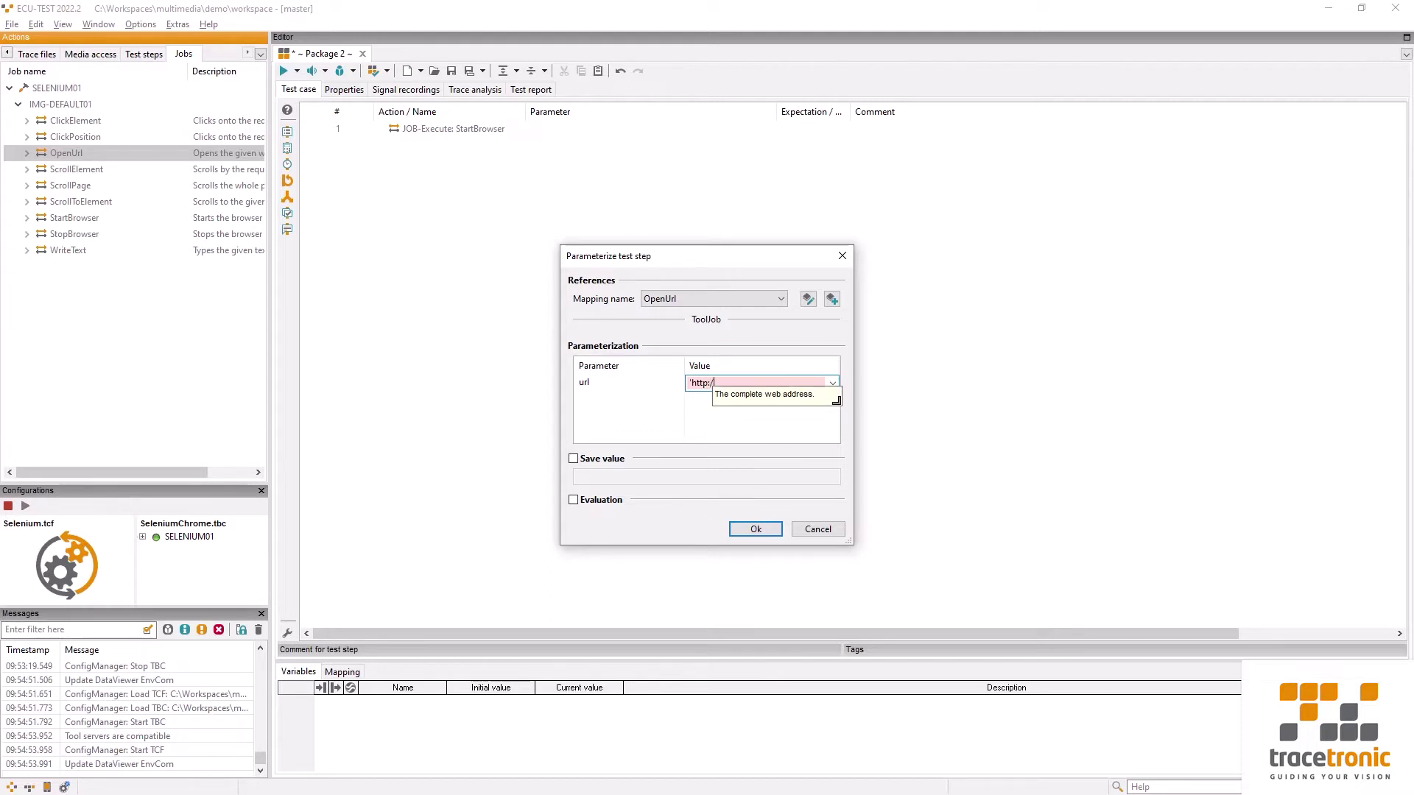
text(/www.tracetroni)
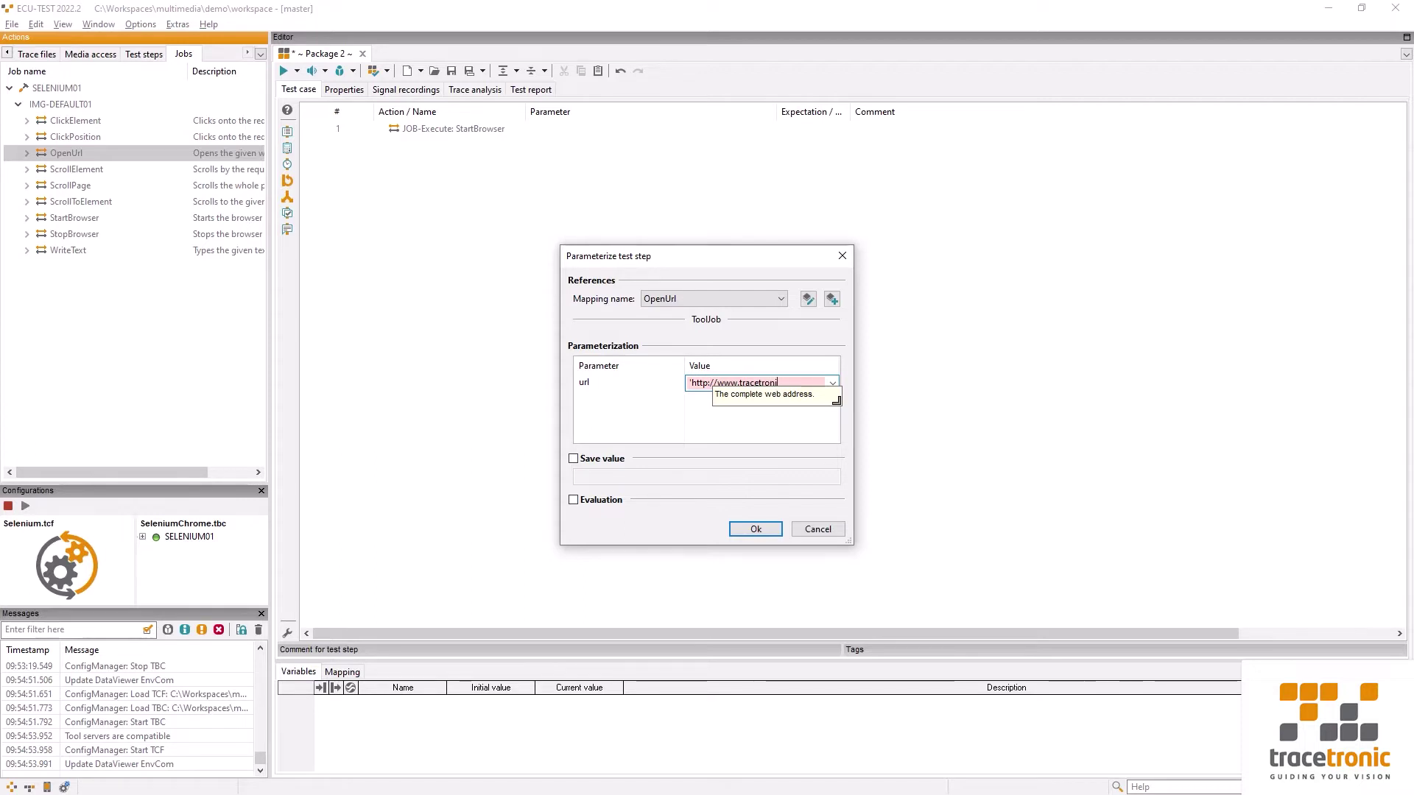
text(oc')
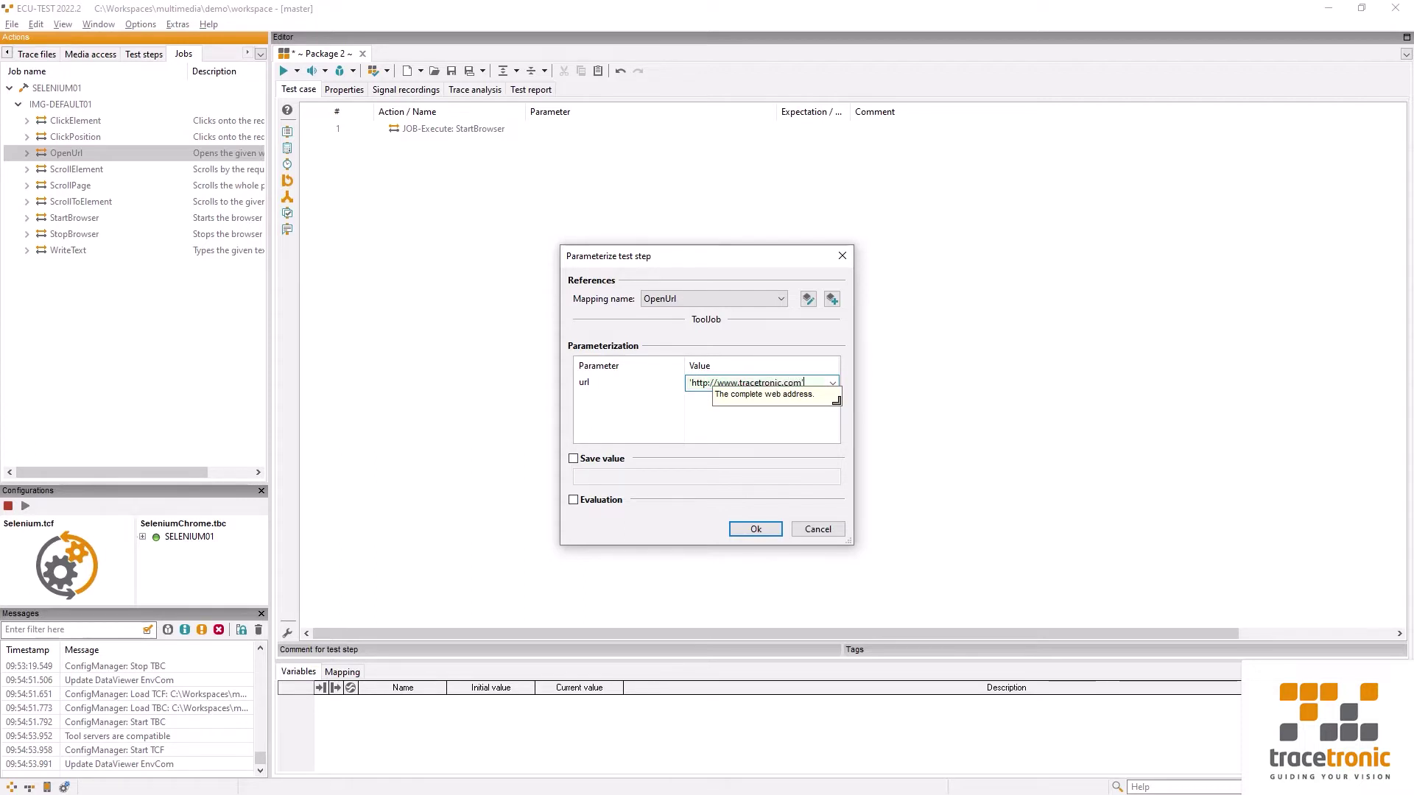
click(750, 529)
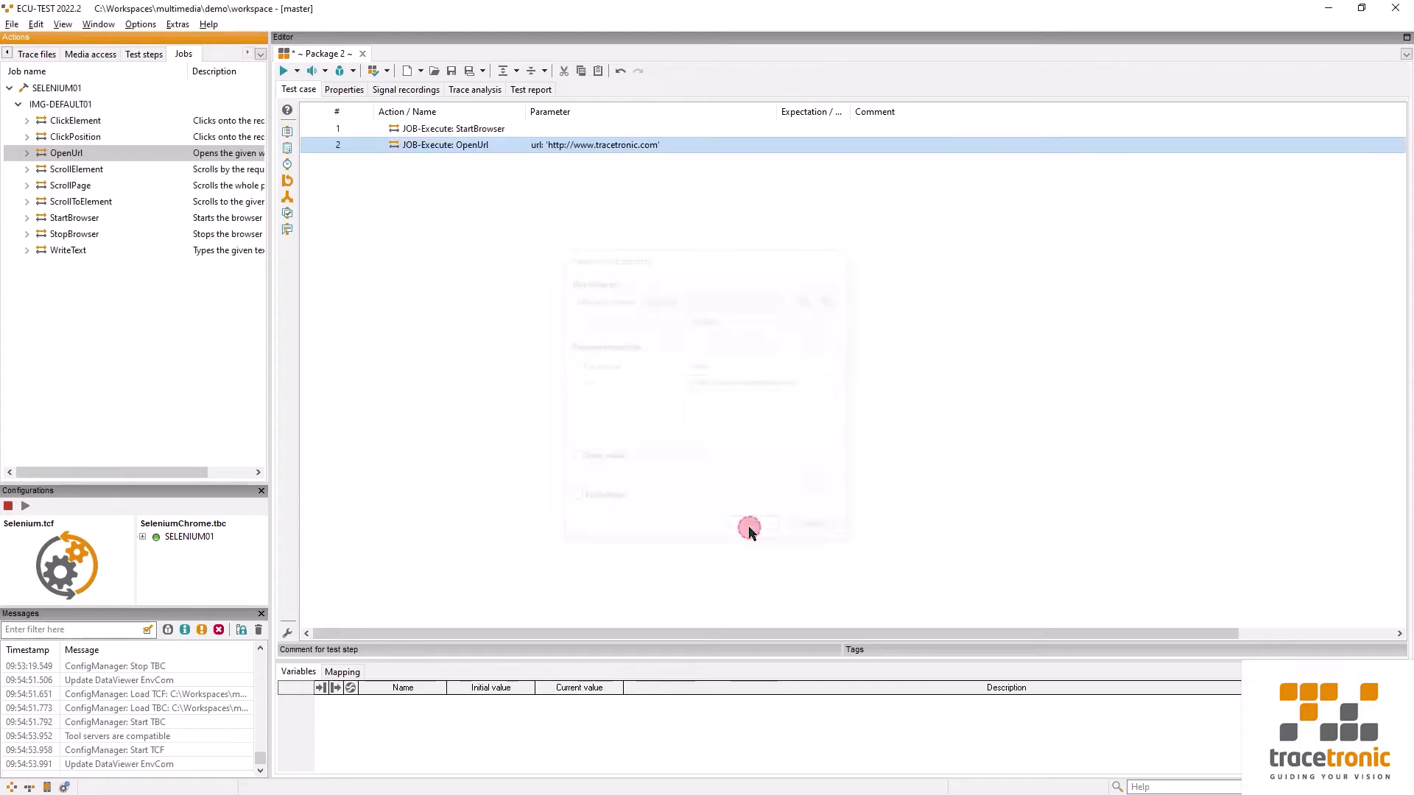
click(282, 70)
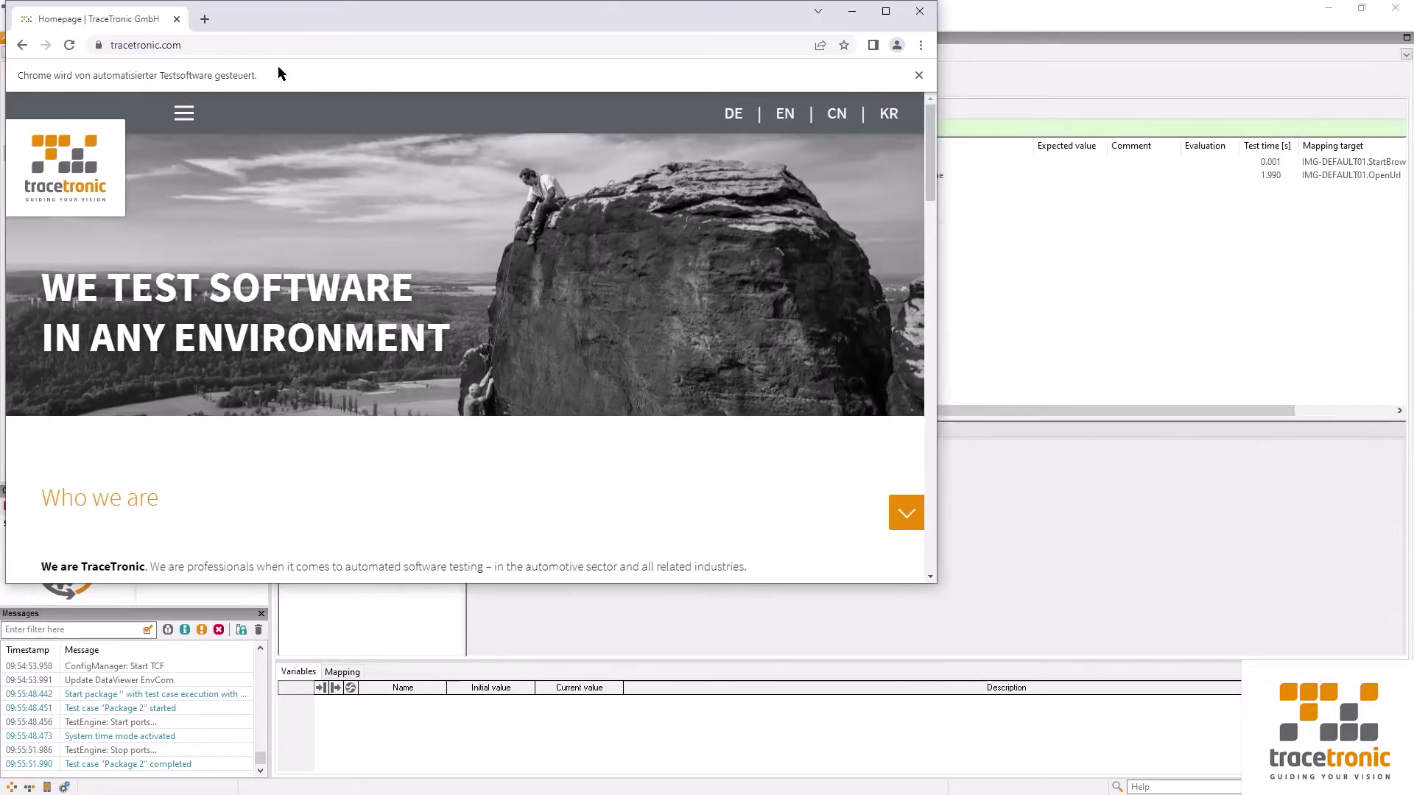
Step: Check the site menu in the test-run Chrome window, move Chrome aside, and return to ECU-TEST
click(184, 114)
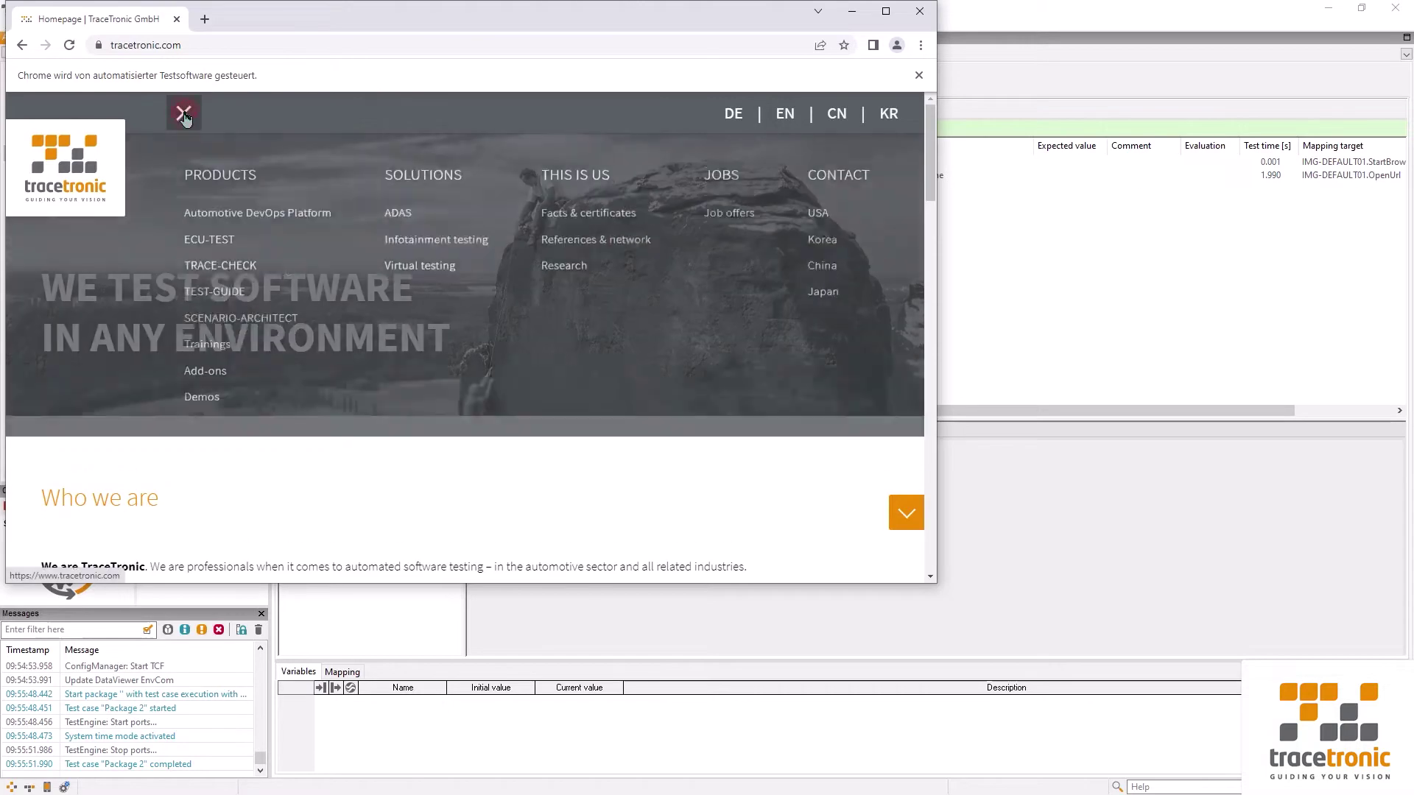
click(184, 116)
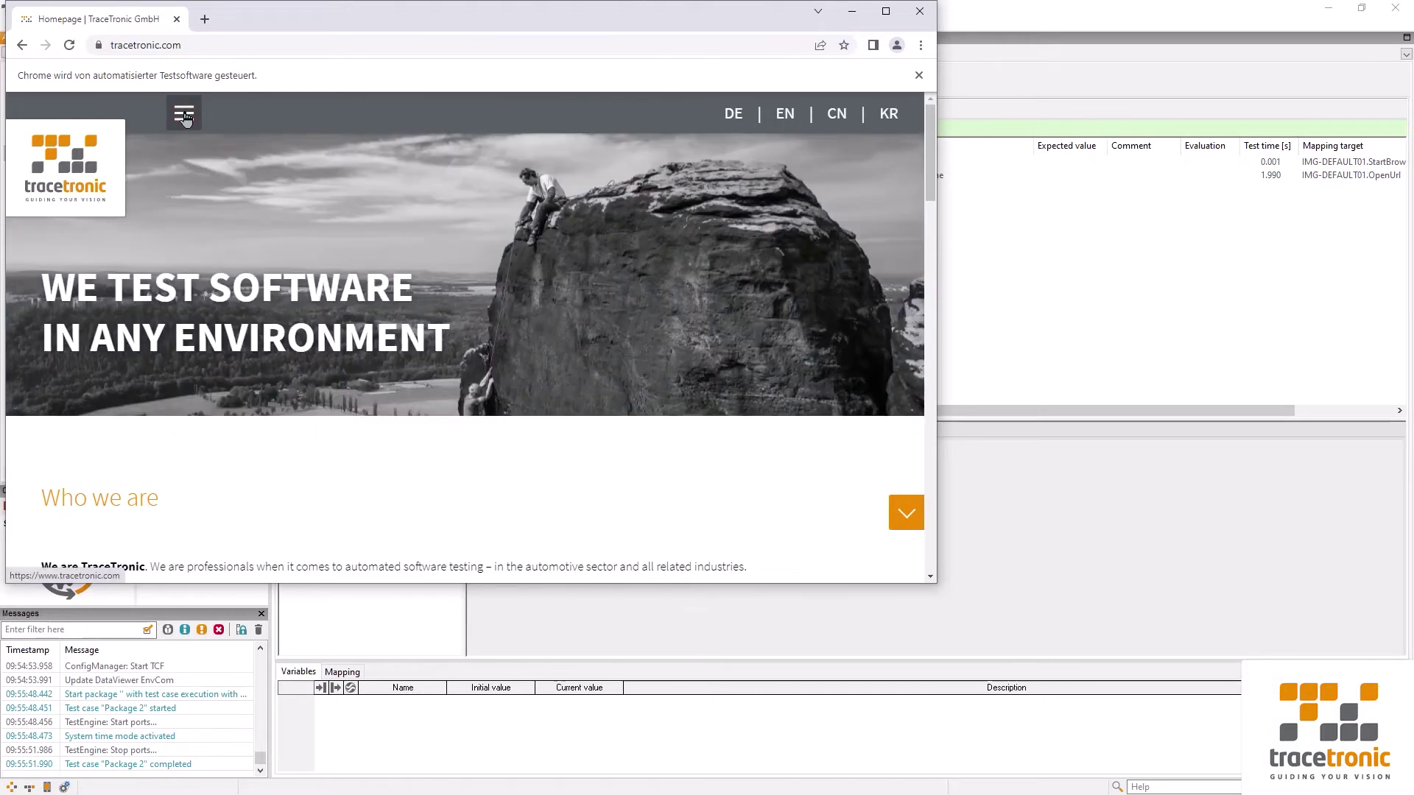
drag(306, 11, 632, 168)
click(718, 88)
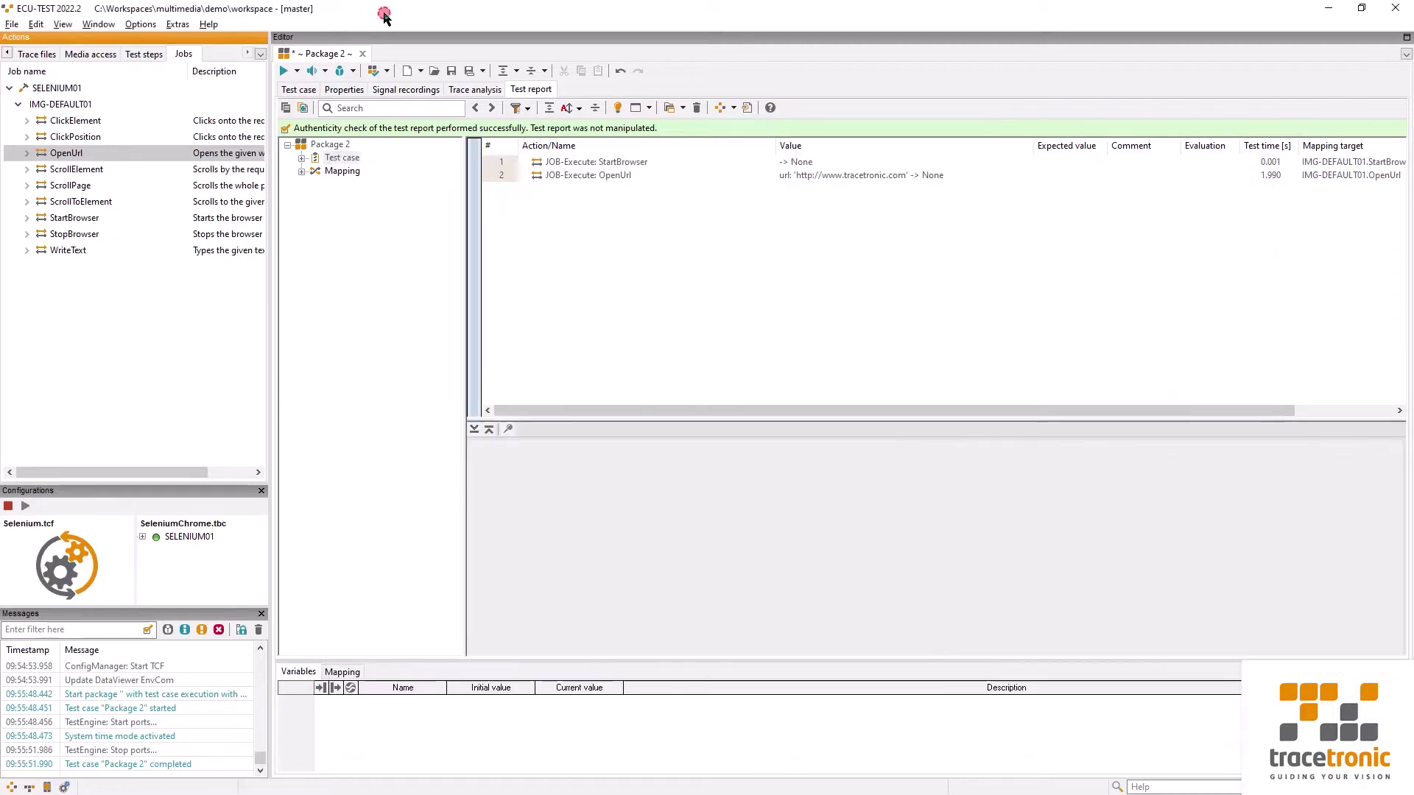
click(384, 18)
Step: Drag a ClickElement job into the test case, keep searchMethod 'id', and switch to Chrome
click(298, 91)
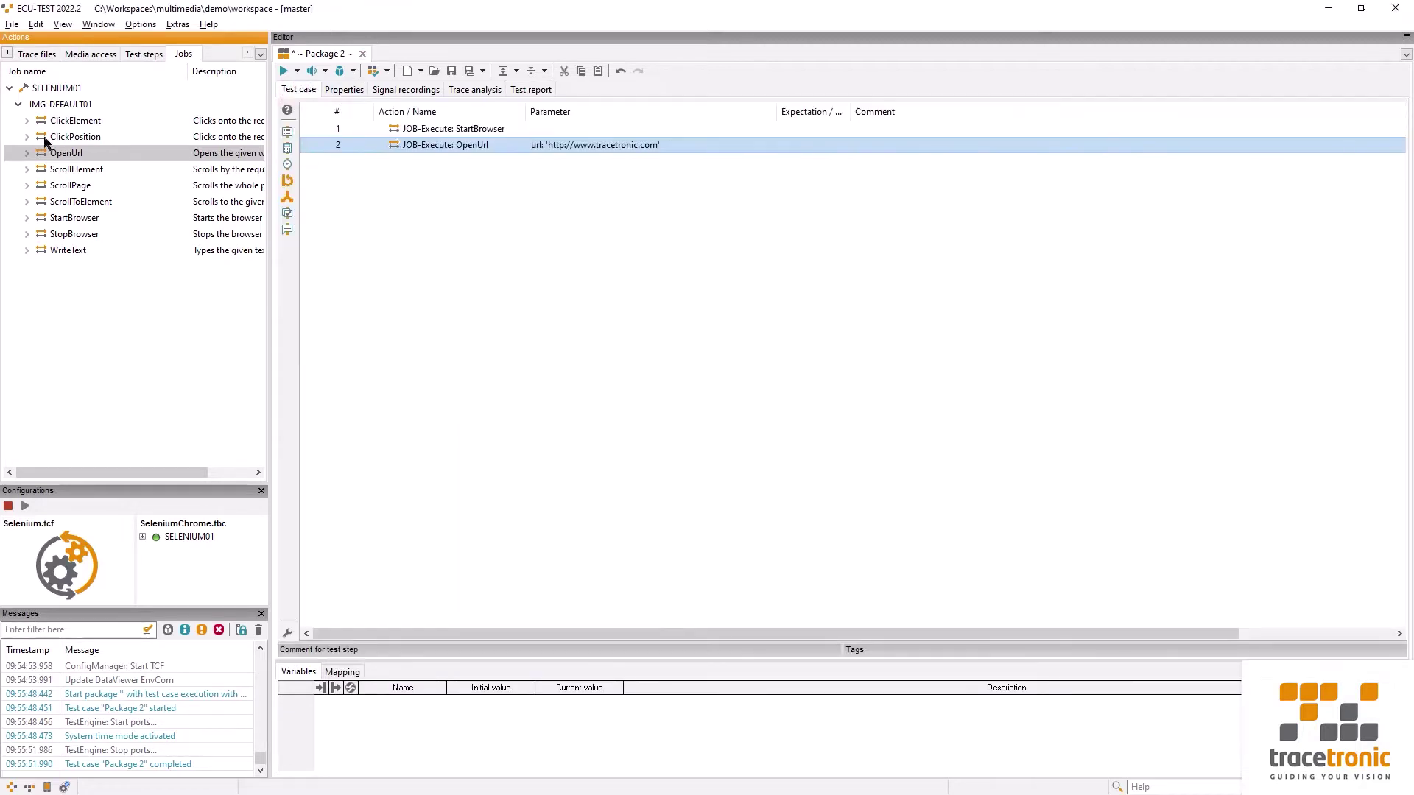
click(26, 137)
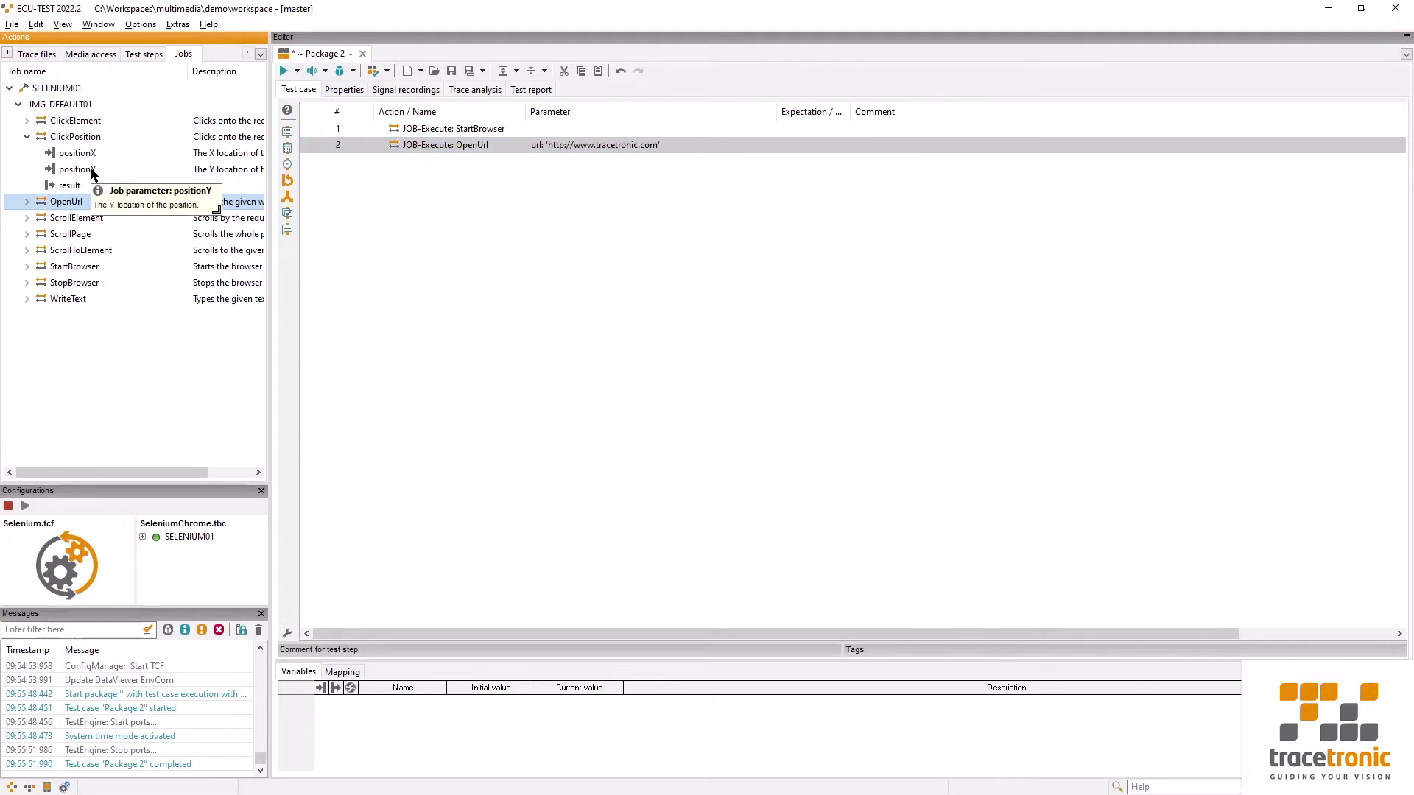
click(25, 138)
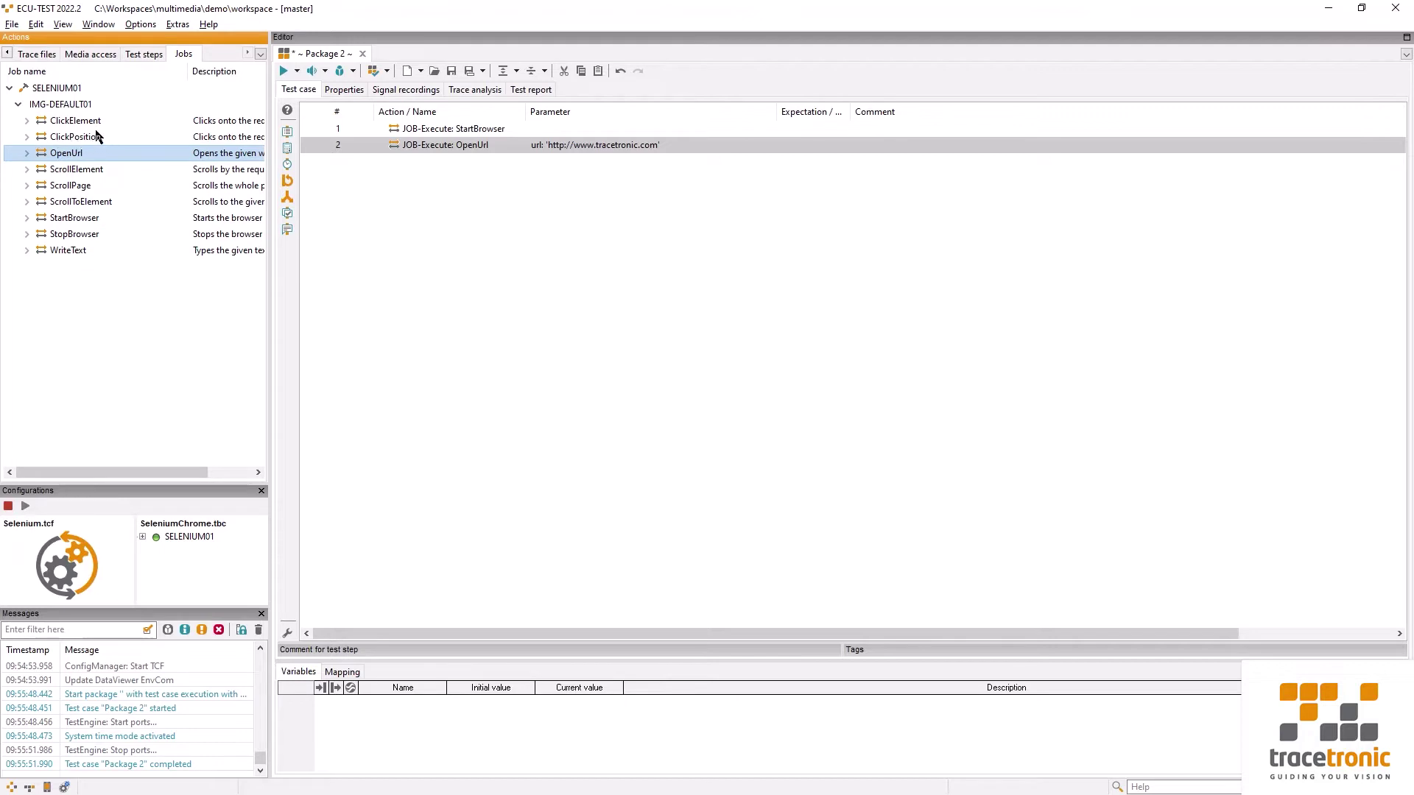
click(27, 121)
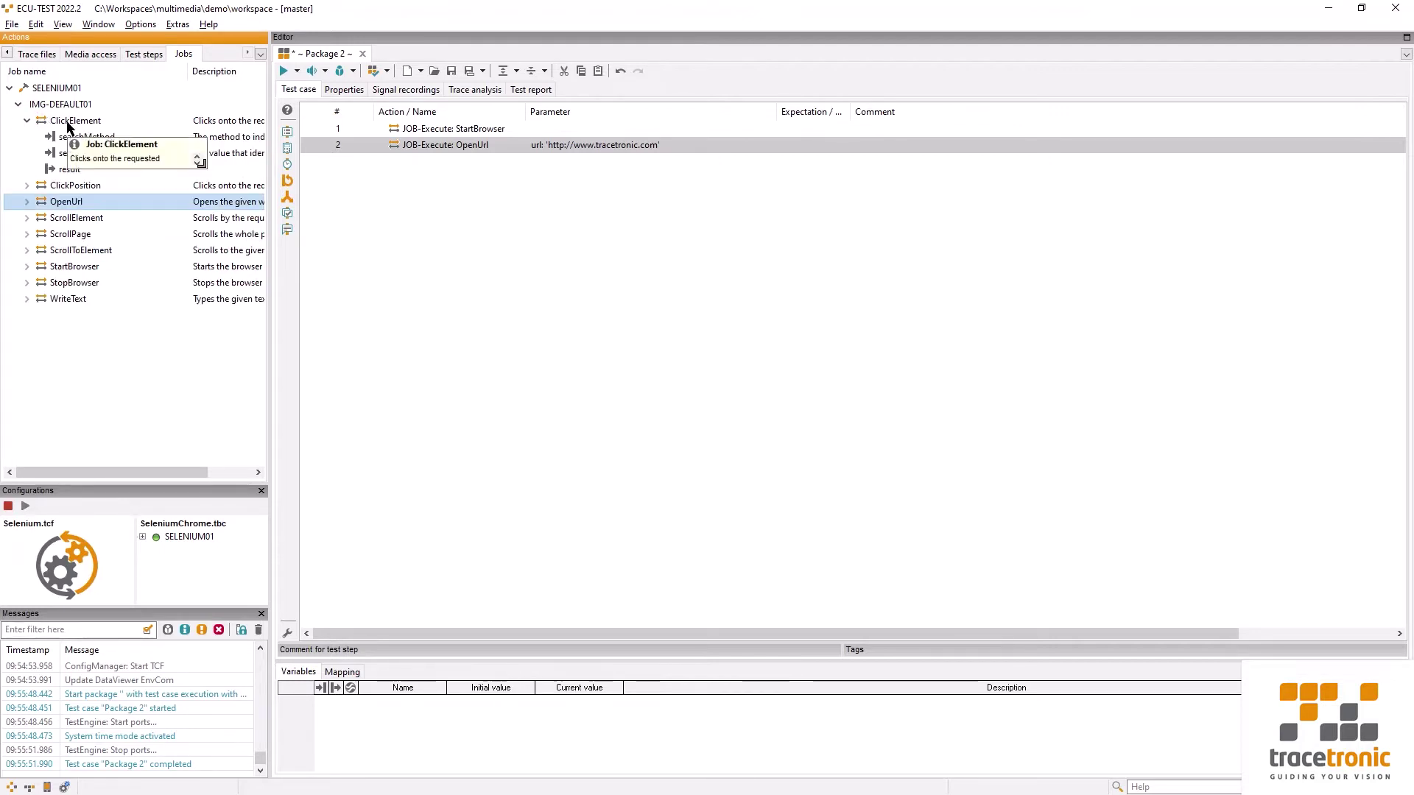
drag(71, 126, 377, 193)
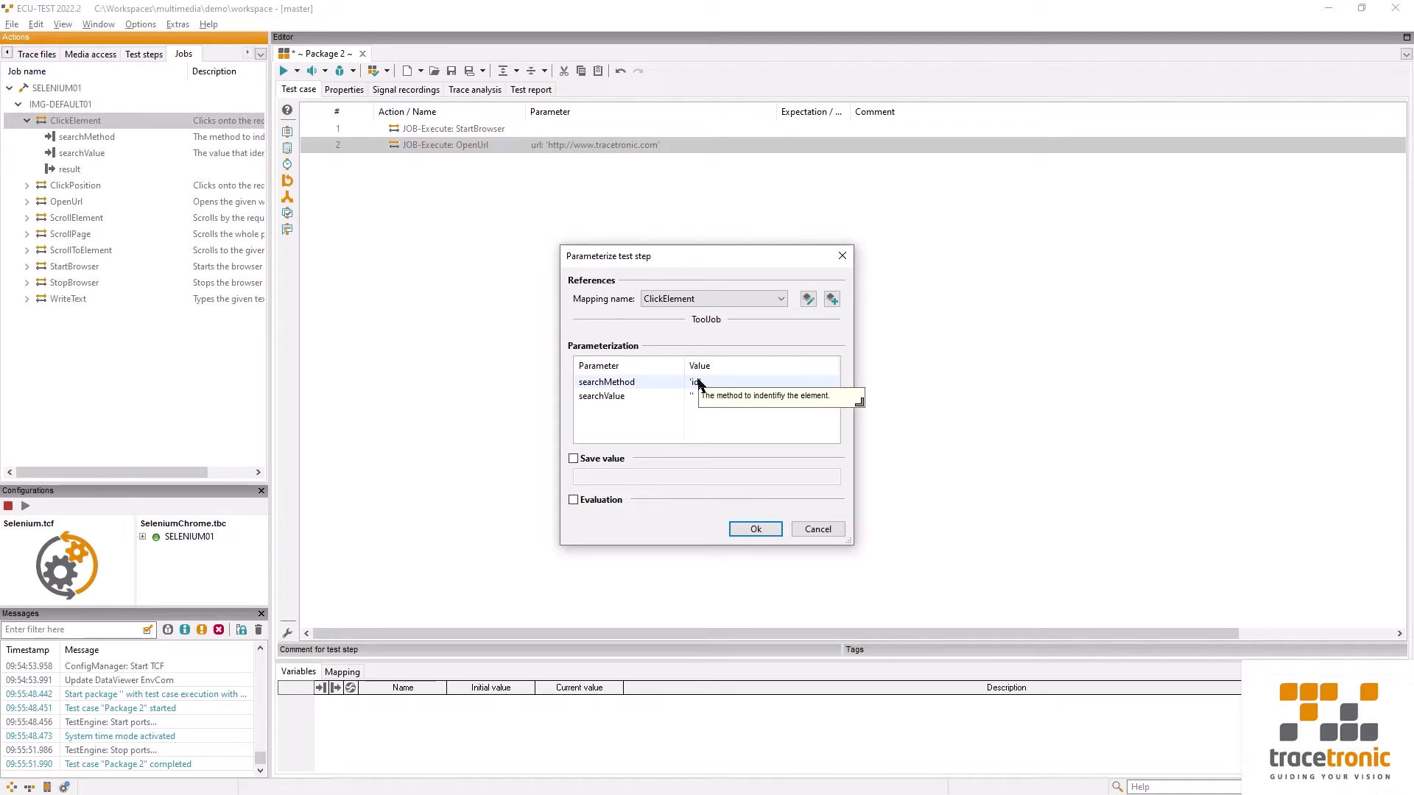
click(828, 381)
click(833, 383)
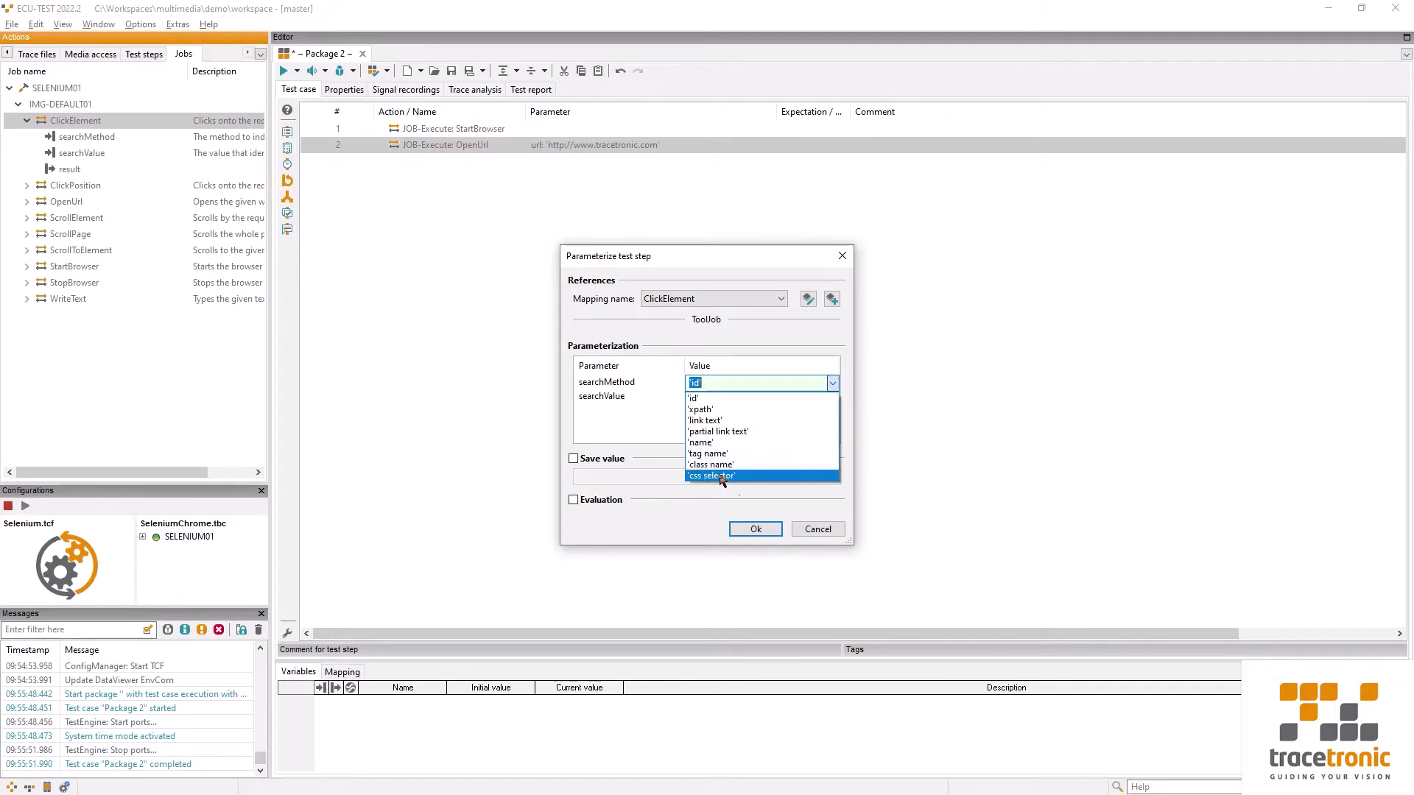
click(643, 431)
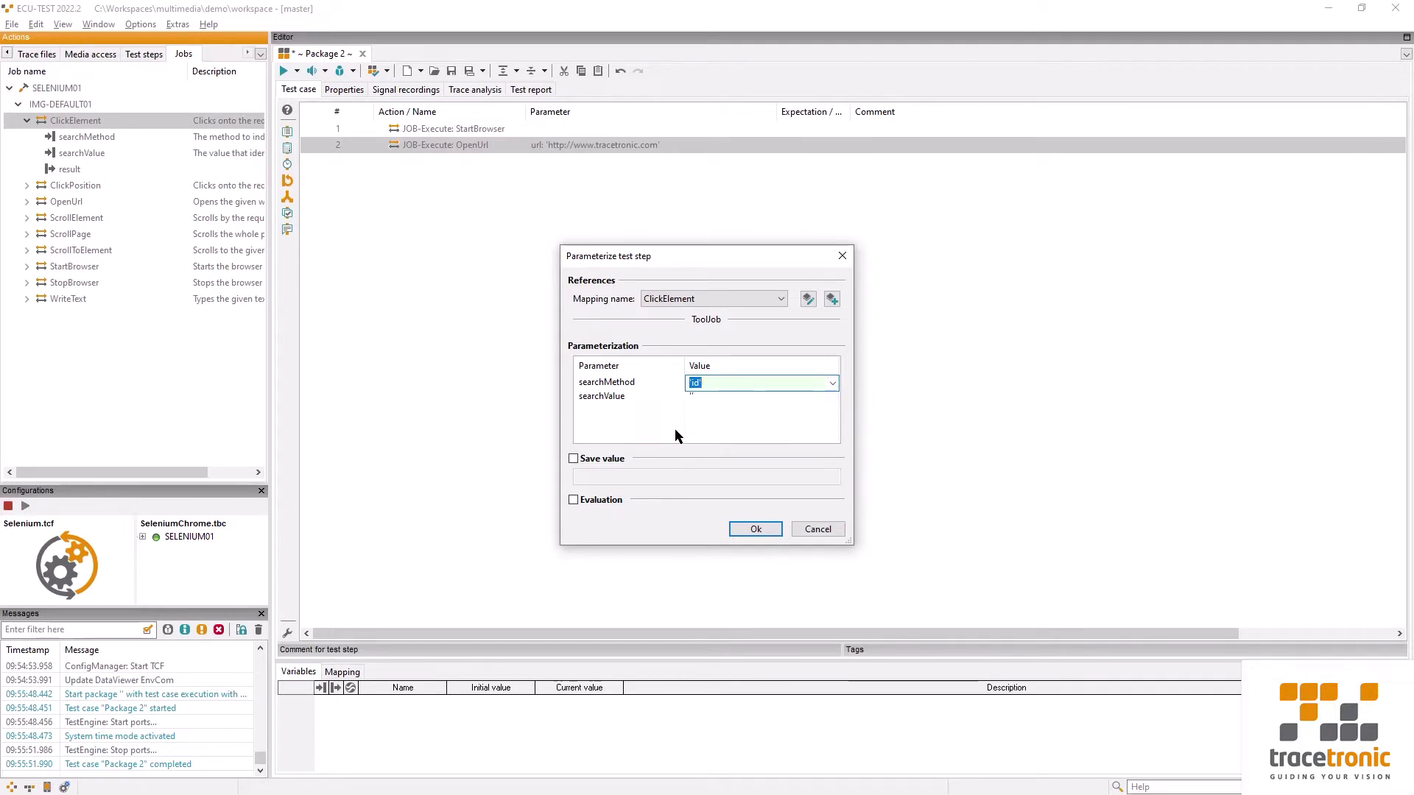
key(alt+Tab)
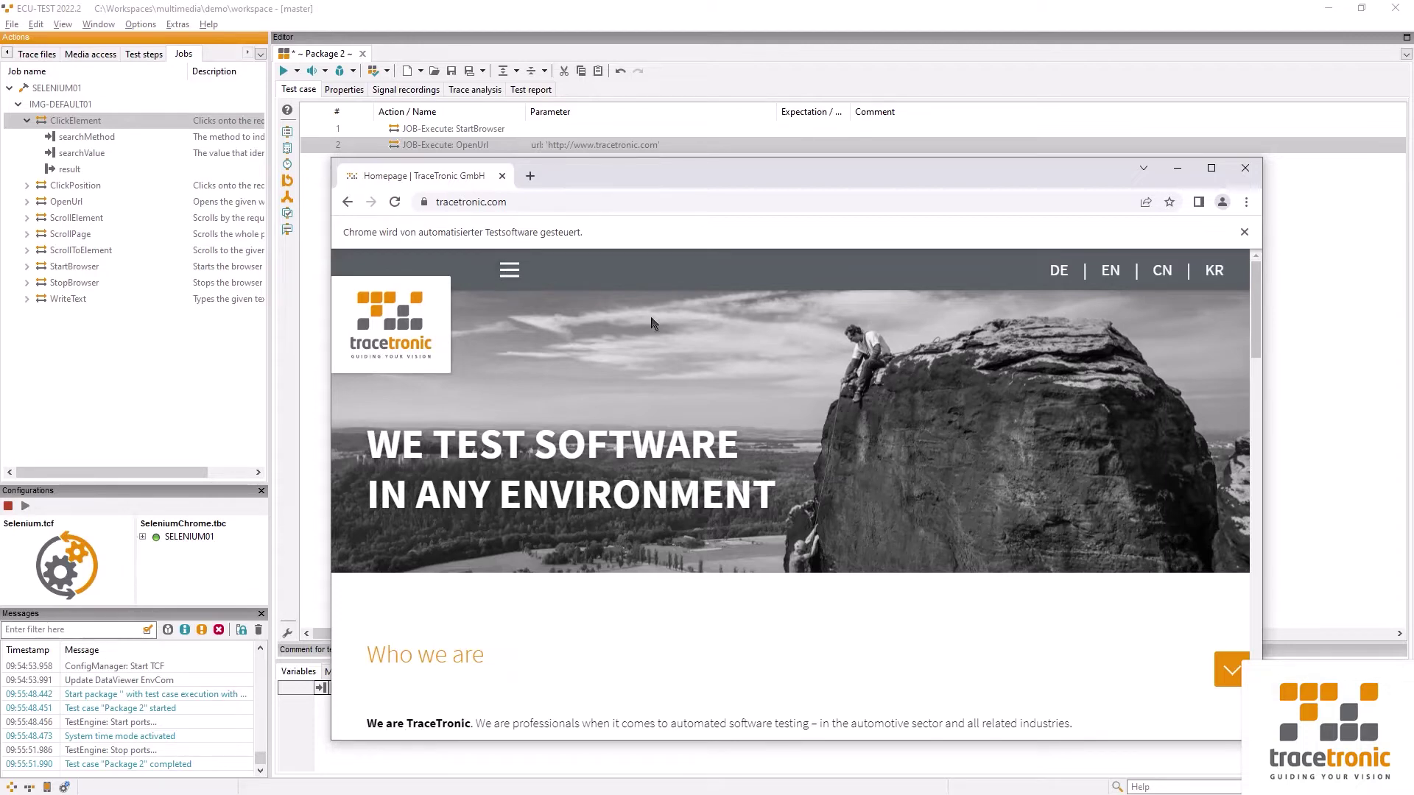
Step: Inspect the homepage's hamburger menu button in DevTools, revealing its id 'mobile-toggle'
key(F12)
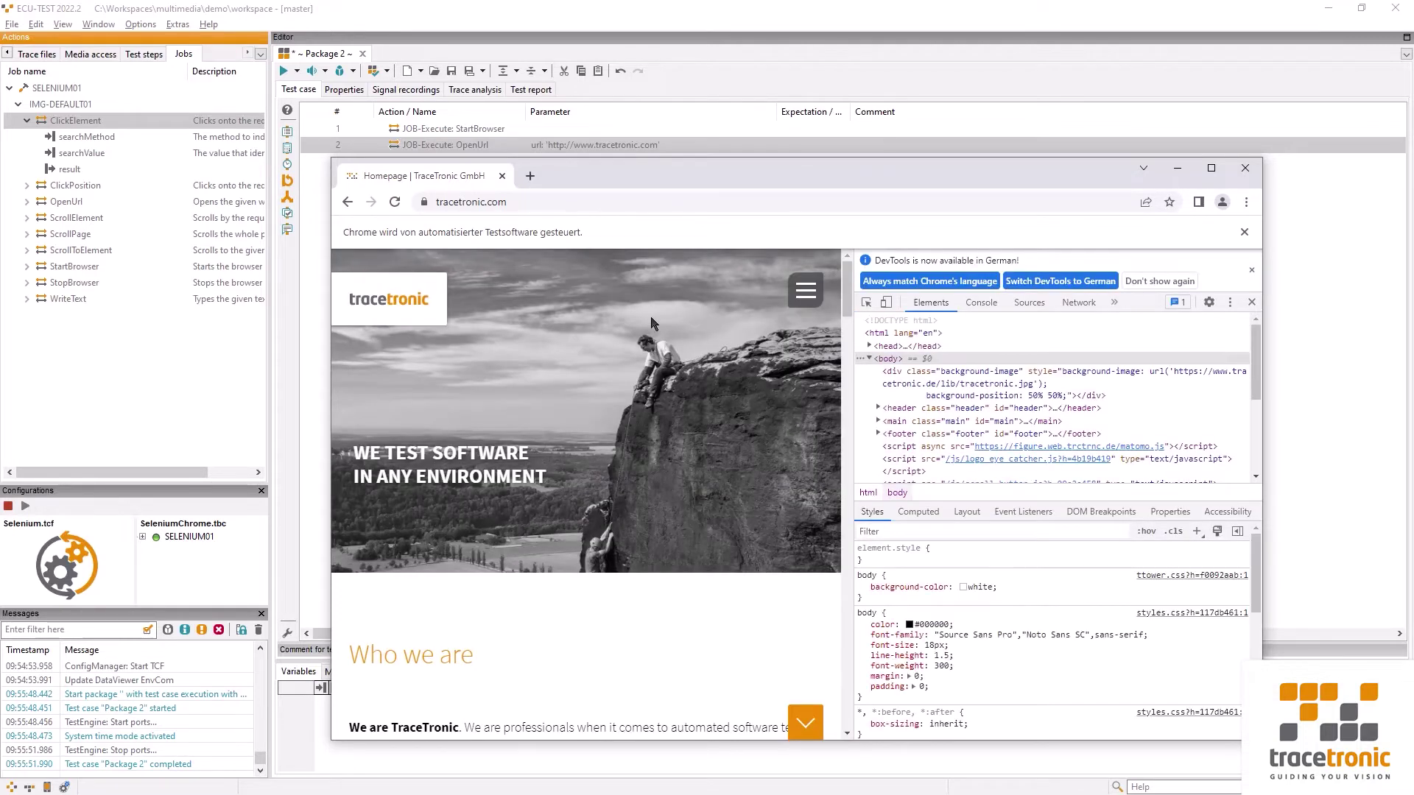
drag(964, 182, 730, 128)
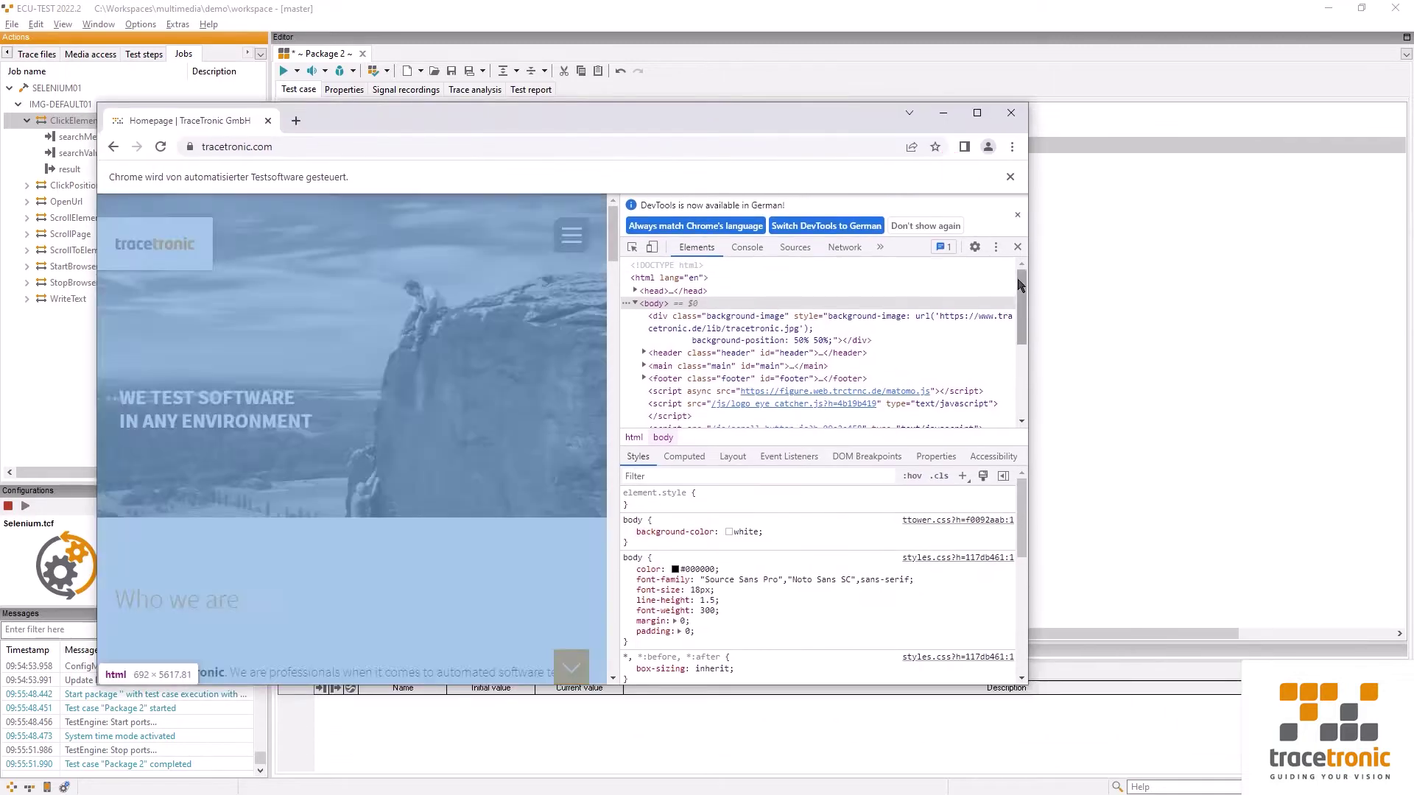
drag(1029, 283, 1309, 282)
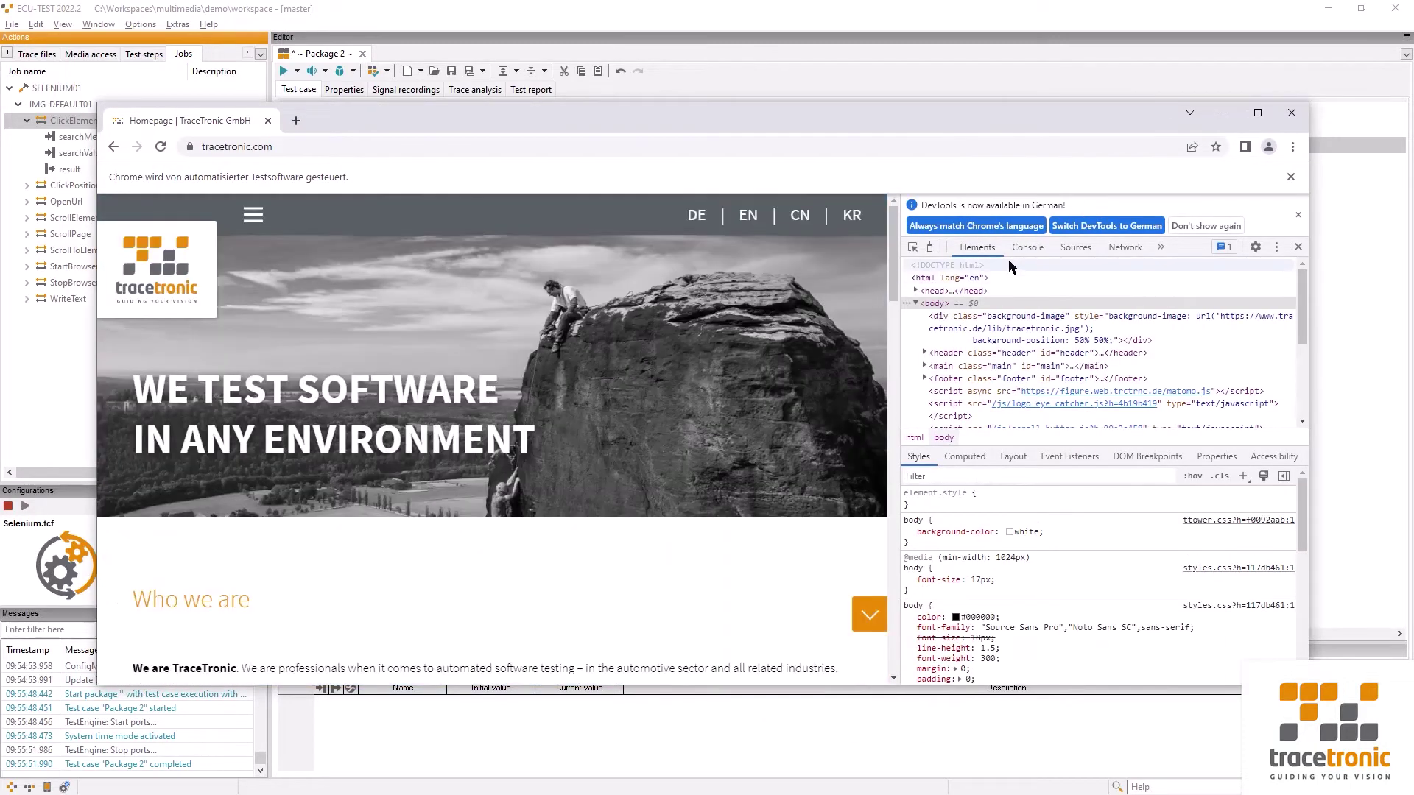
click(912, 247)
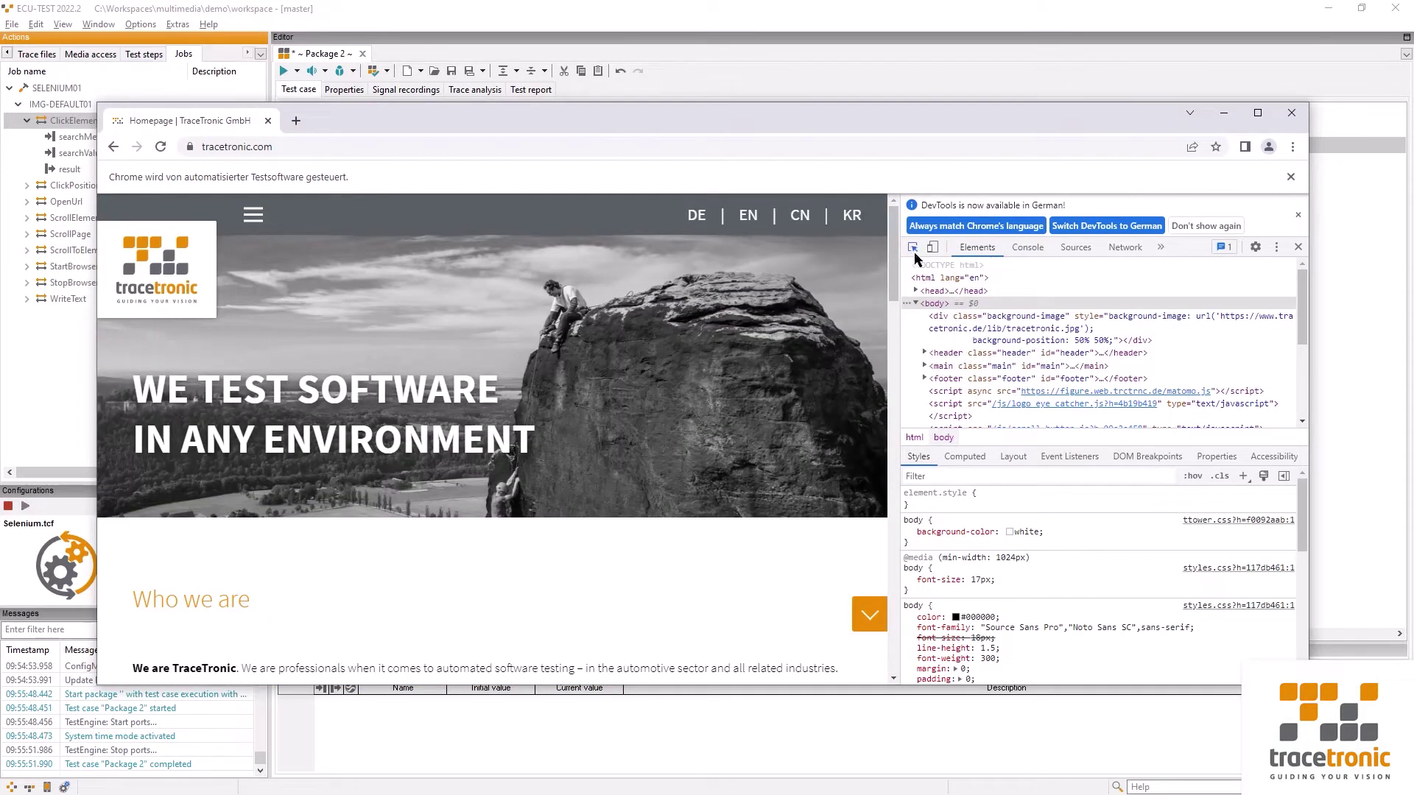
click(250, 217)
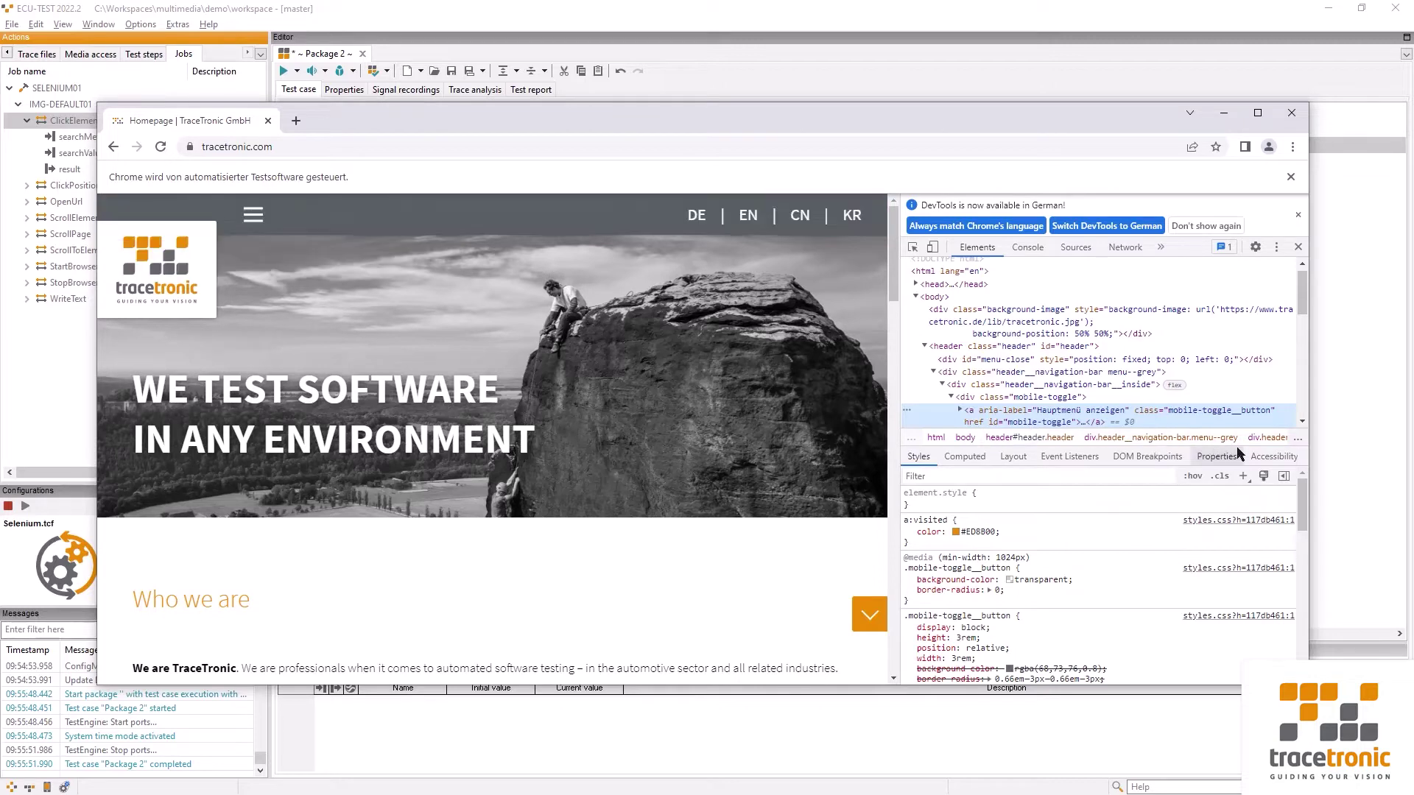
Step: Finish step 3 as ClickElement with searchValue 'mobile-toggle', run it, and close the opened menu
click(1342, 414)
click(723, 395)
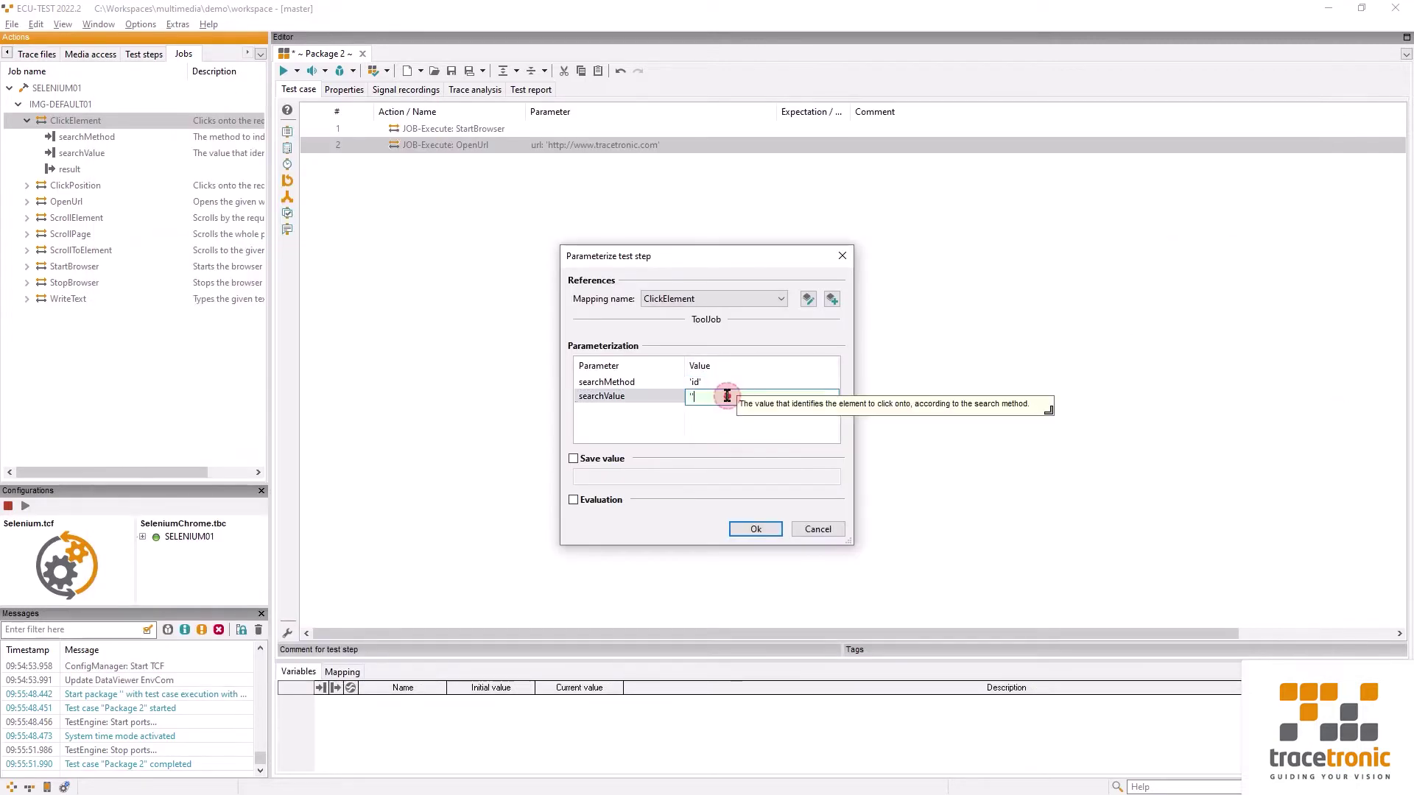
text(mob)
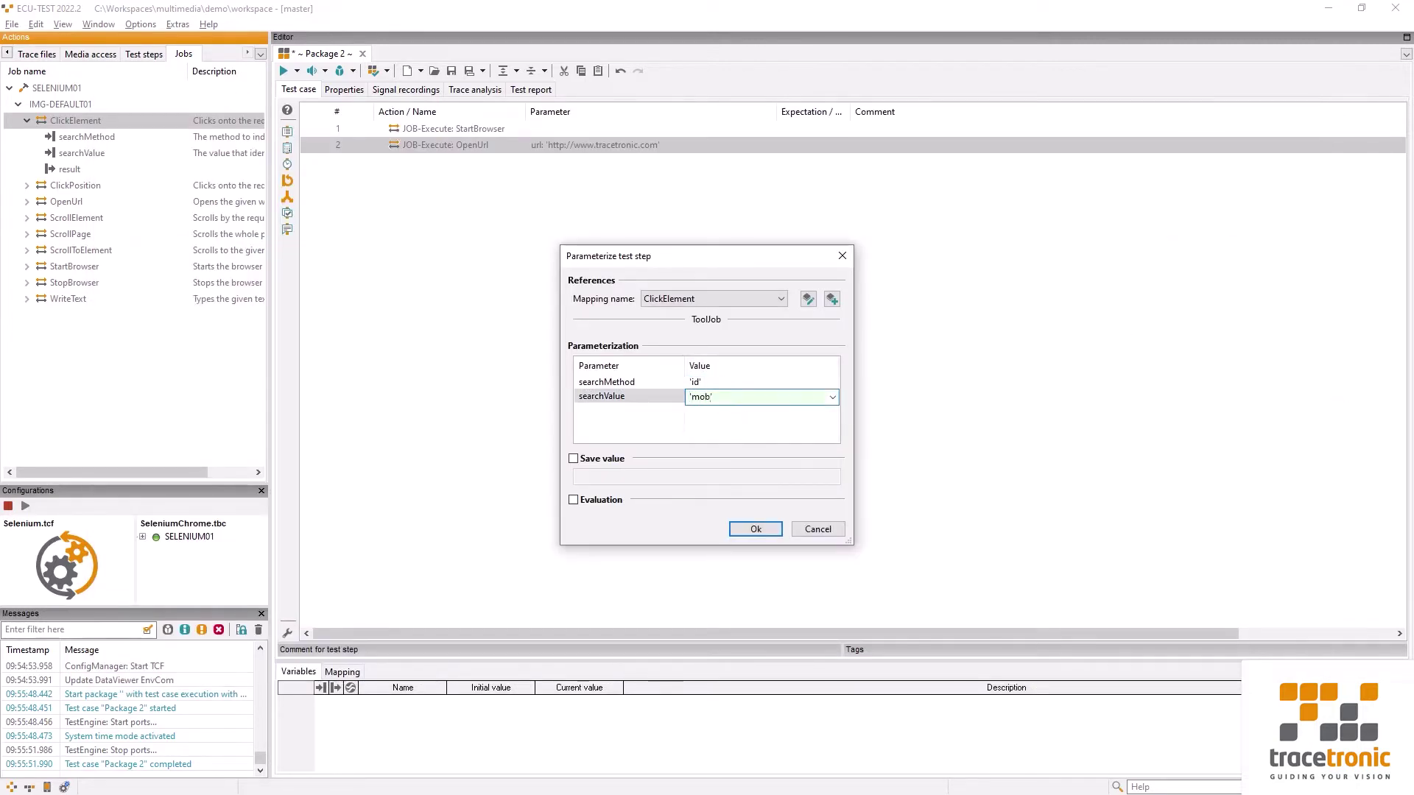
text(ile-toggle)
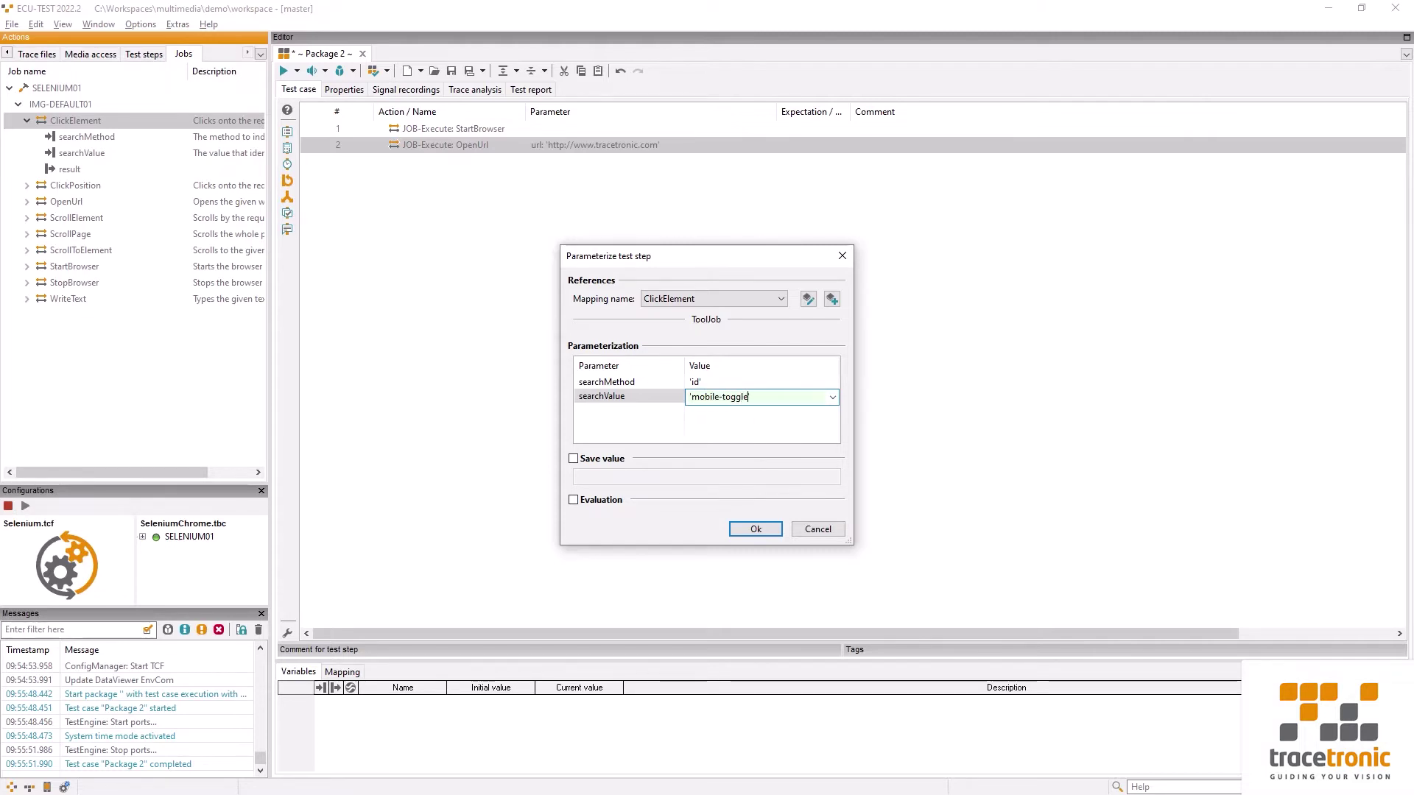
click(759, 530)
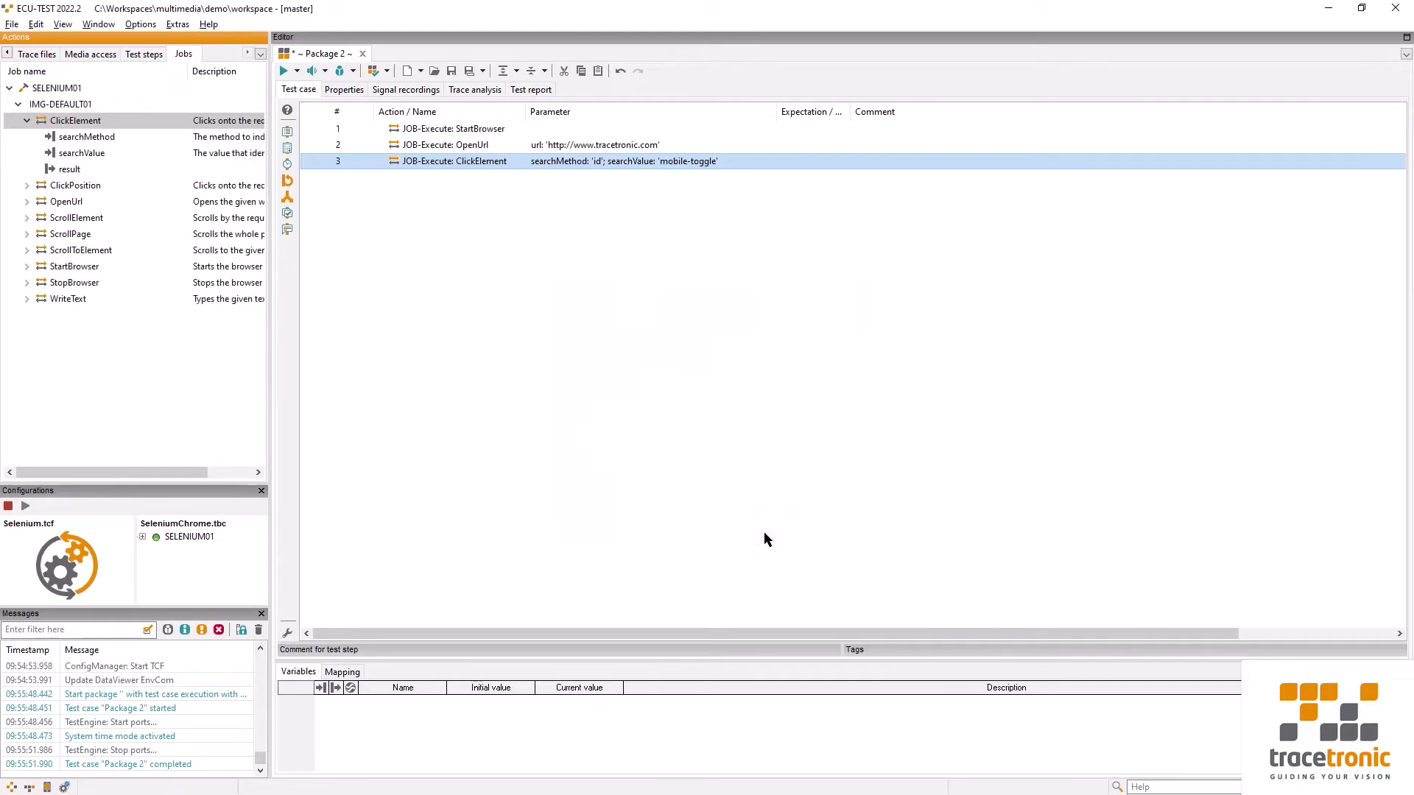
click(551, 355)
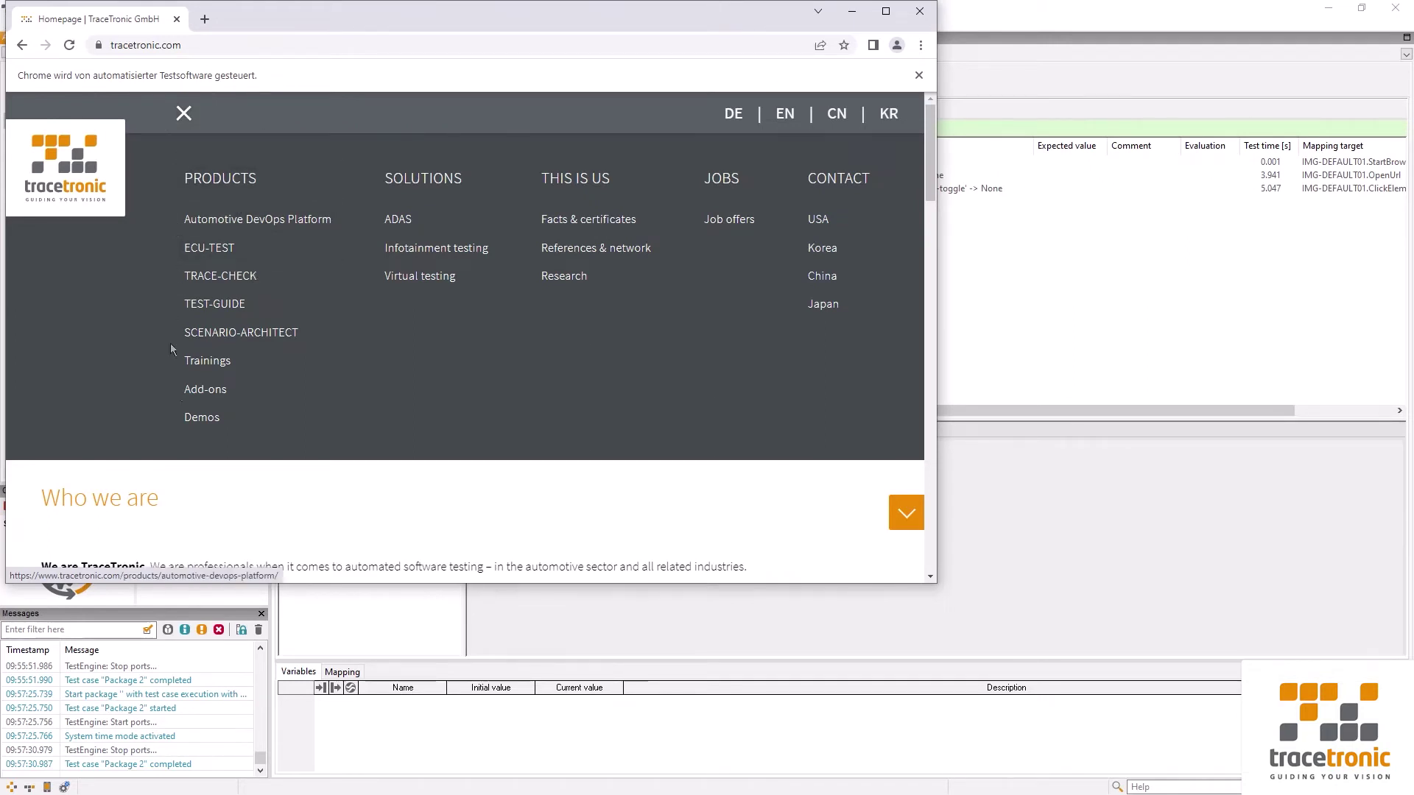
click(184, 117)
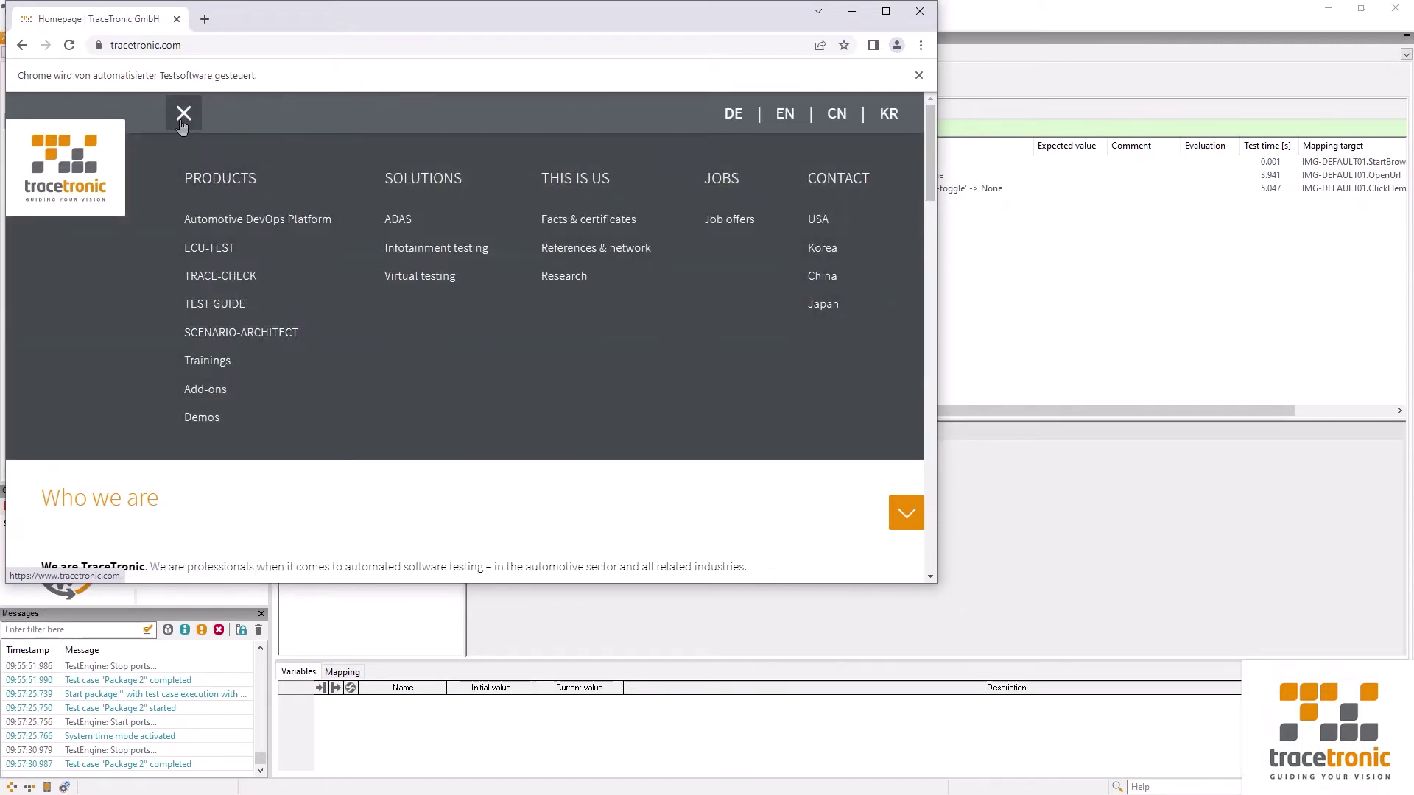
Step: Add a Wait 1 s step as step 4, then drag in another ClickElement job
click(1000, 294)
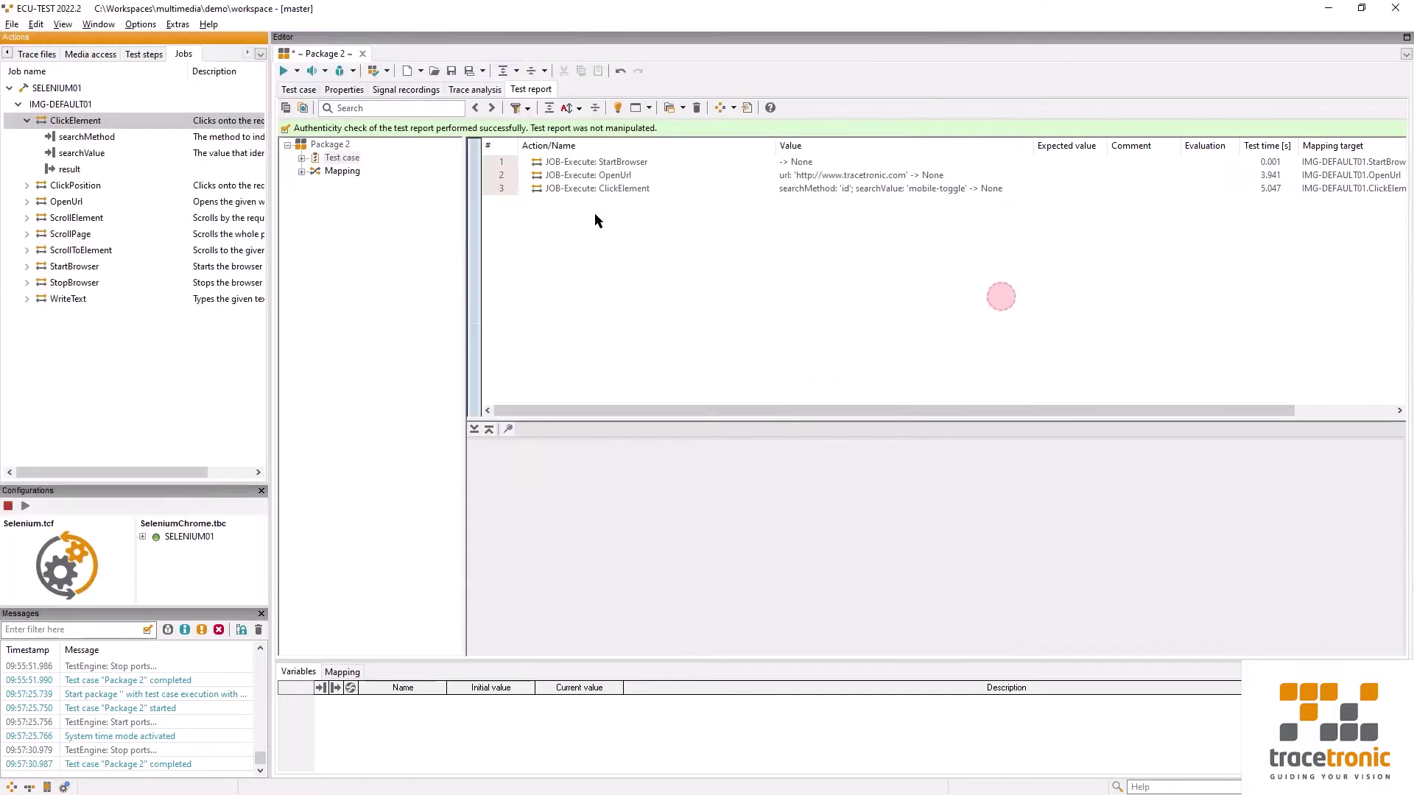
click(289, 91)
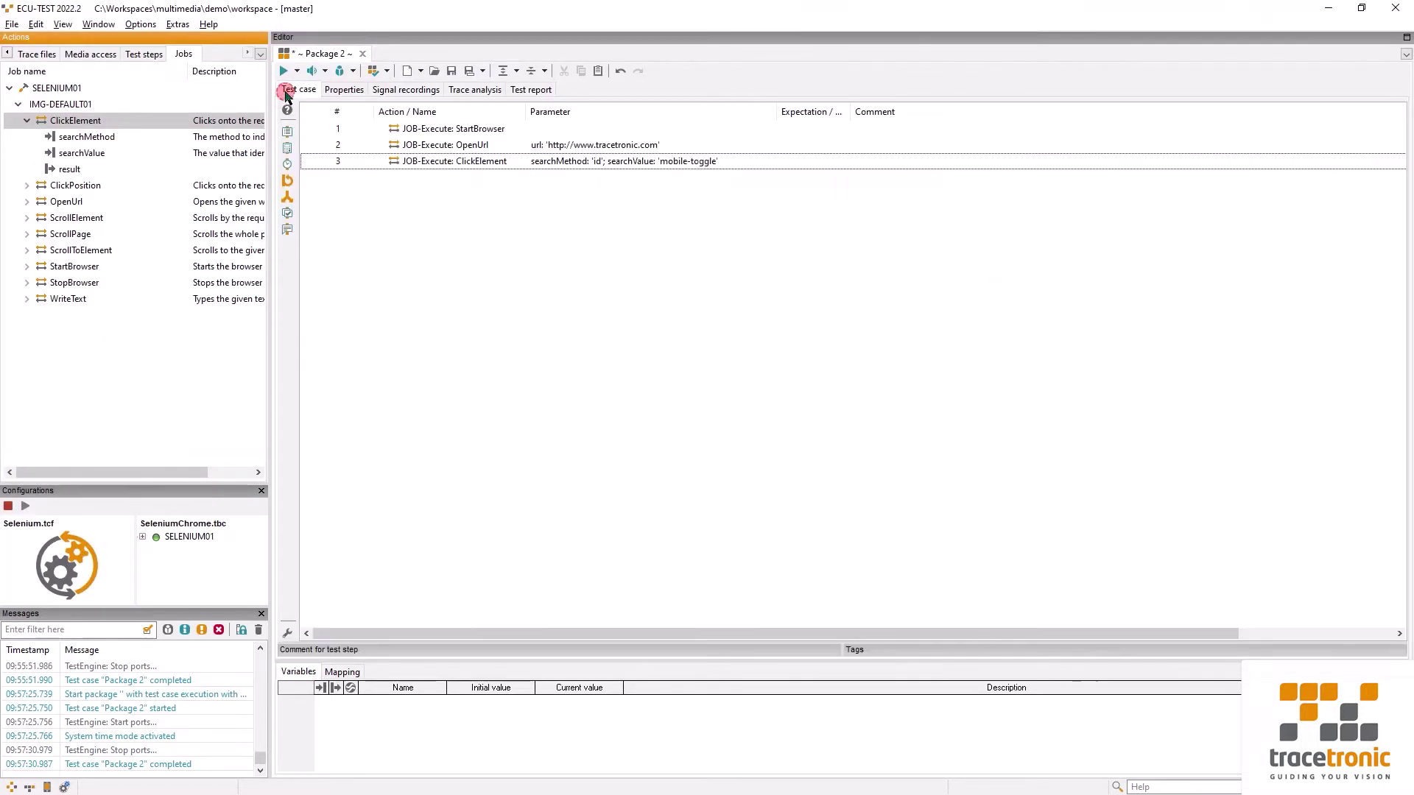
click(288, 164)
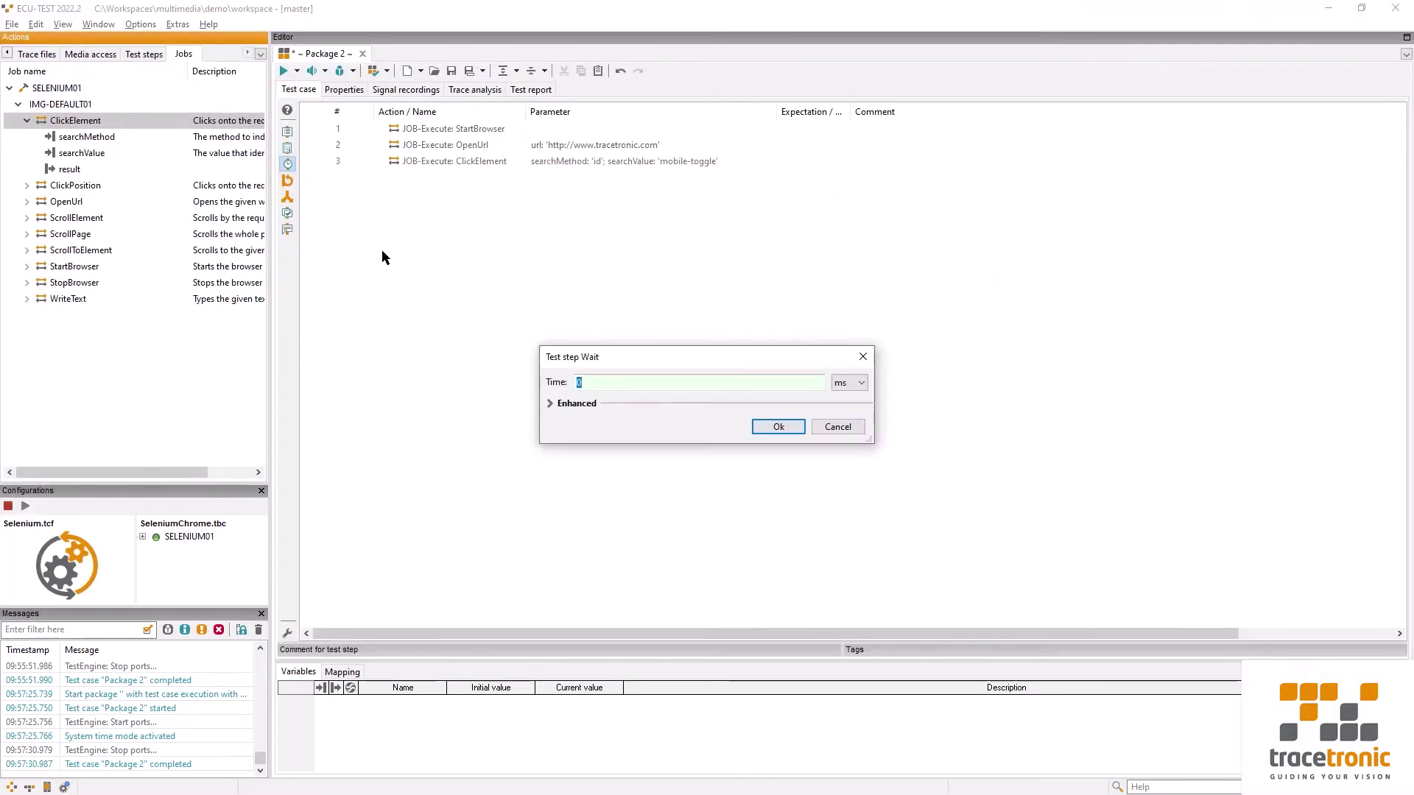
text(1)
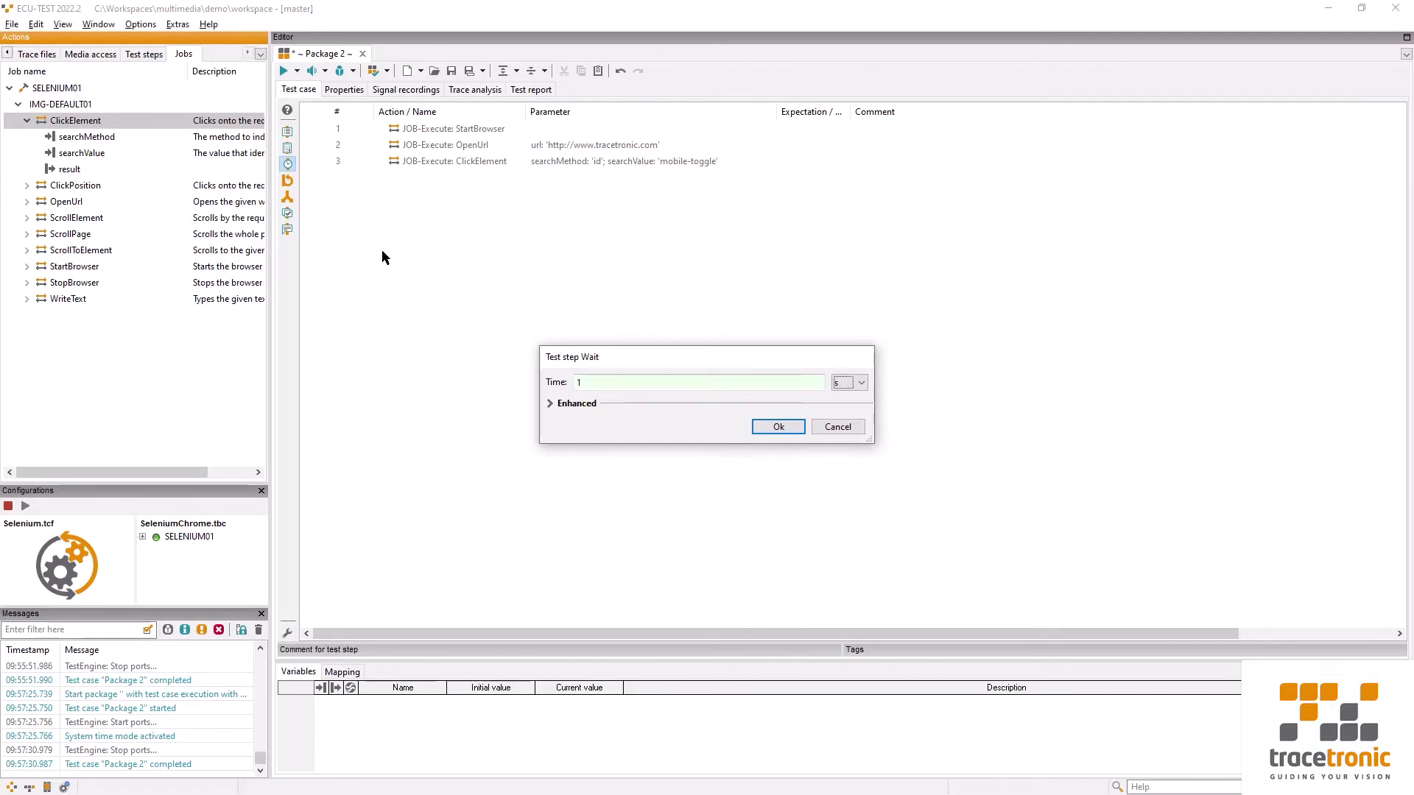
key(Return)
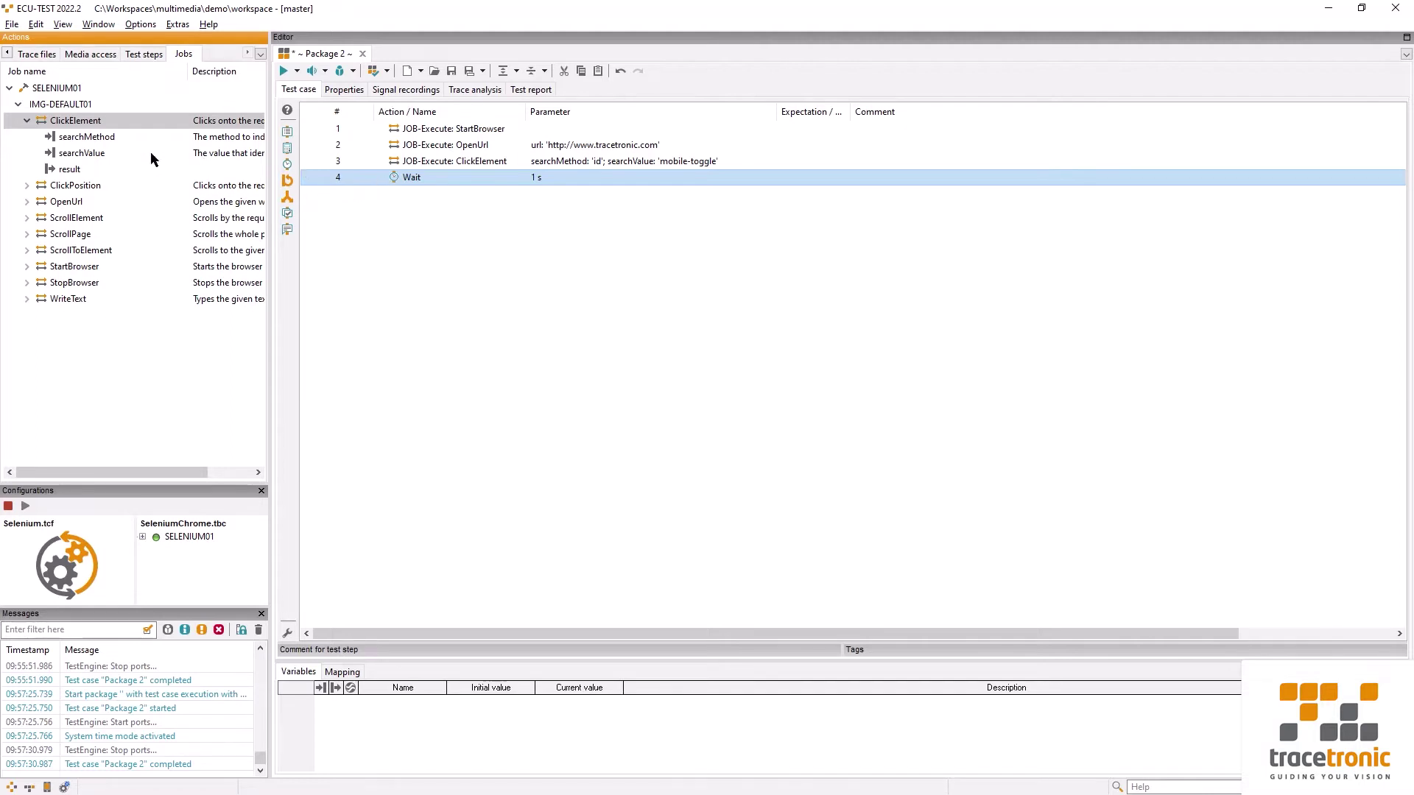
click(84, 123)
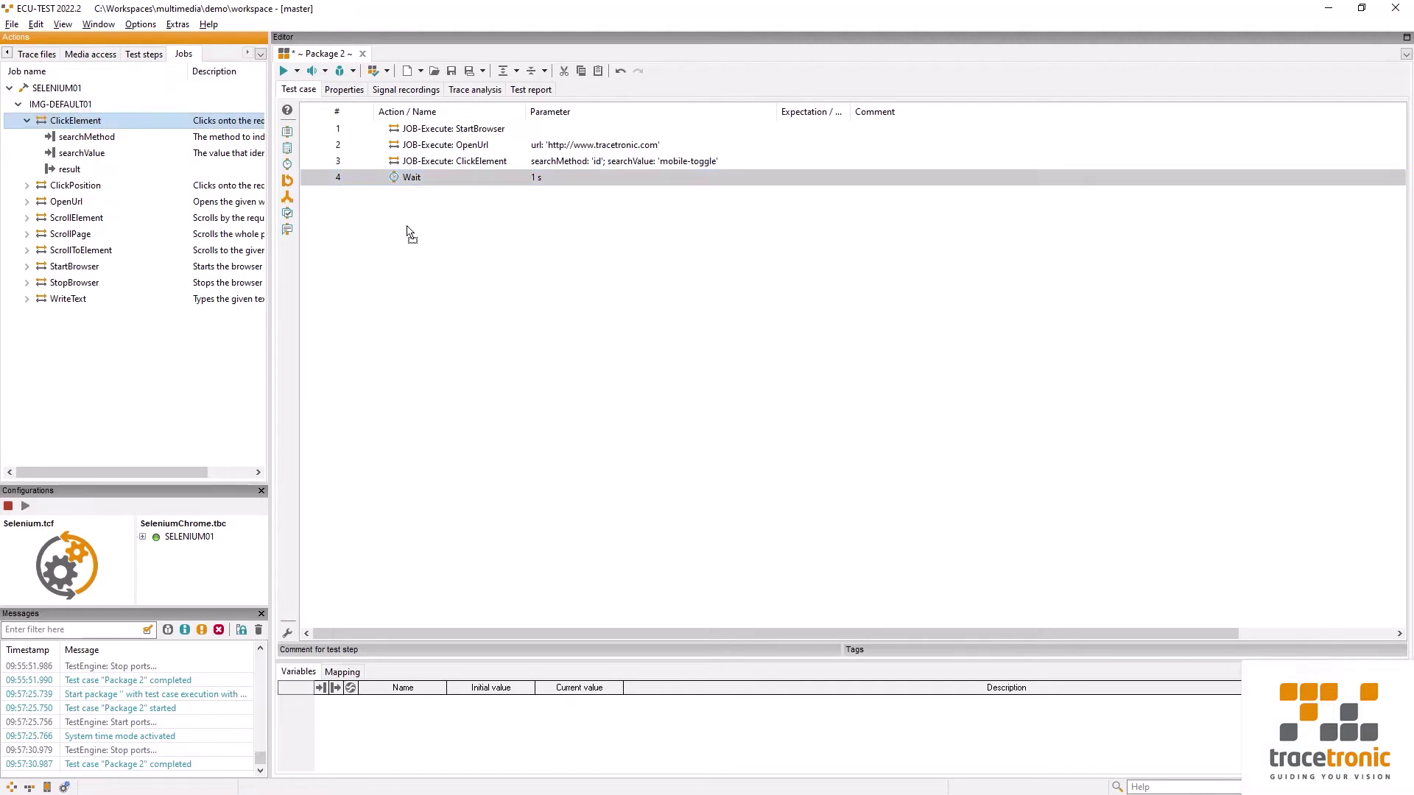
drag(409, 232, 409, 231)
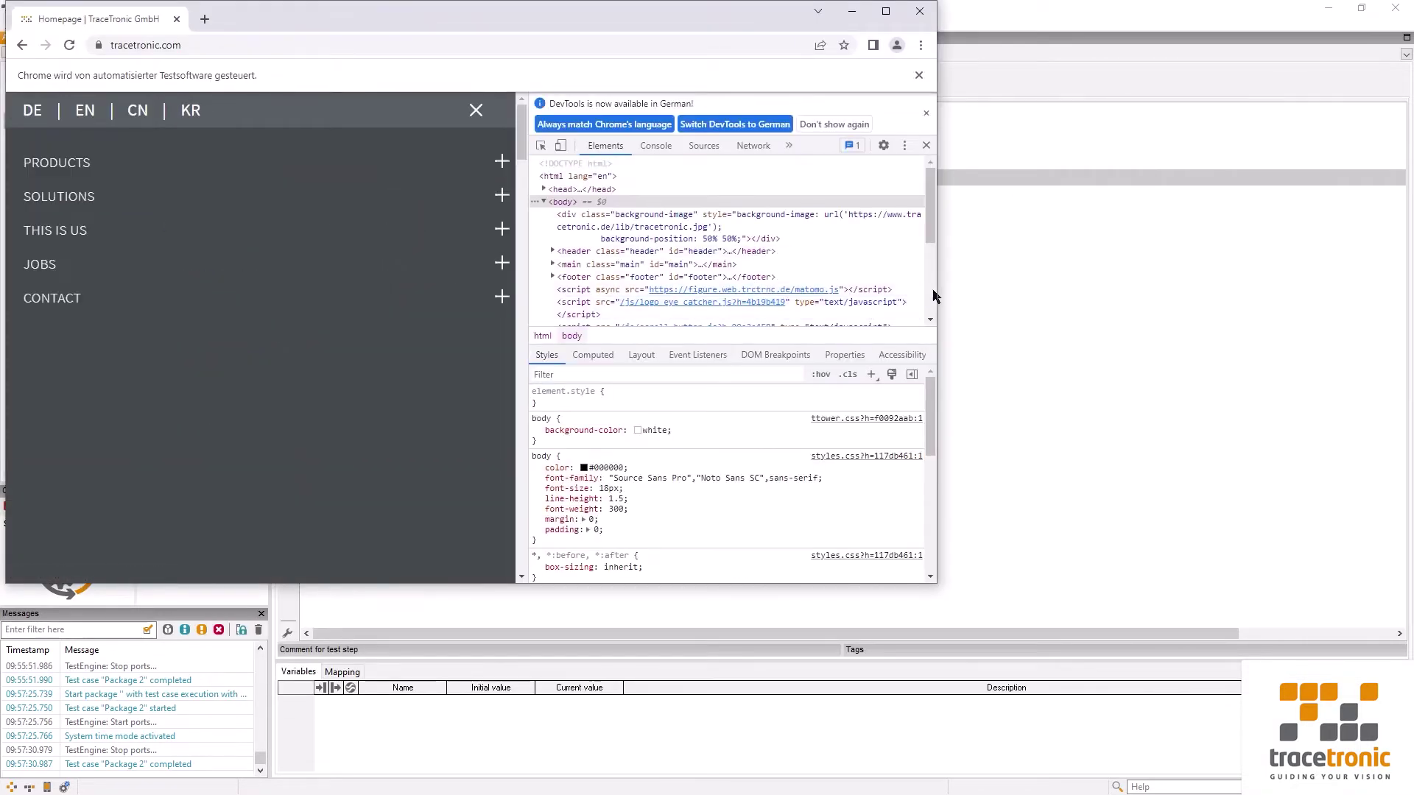
Step: Inspect the Products menu's ECU-TEST link, an a.menu-bar__link to /products/ecu-test/, in DevTools
drag(940, 289, 1278, 289)
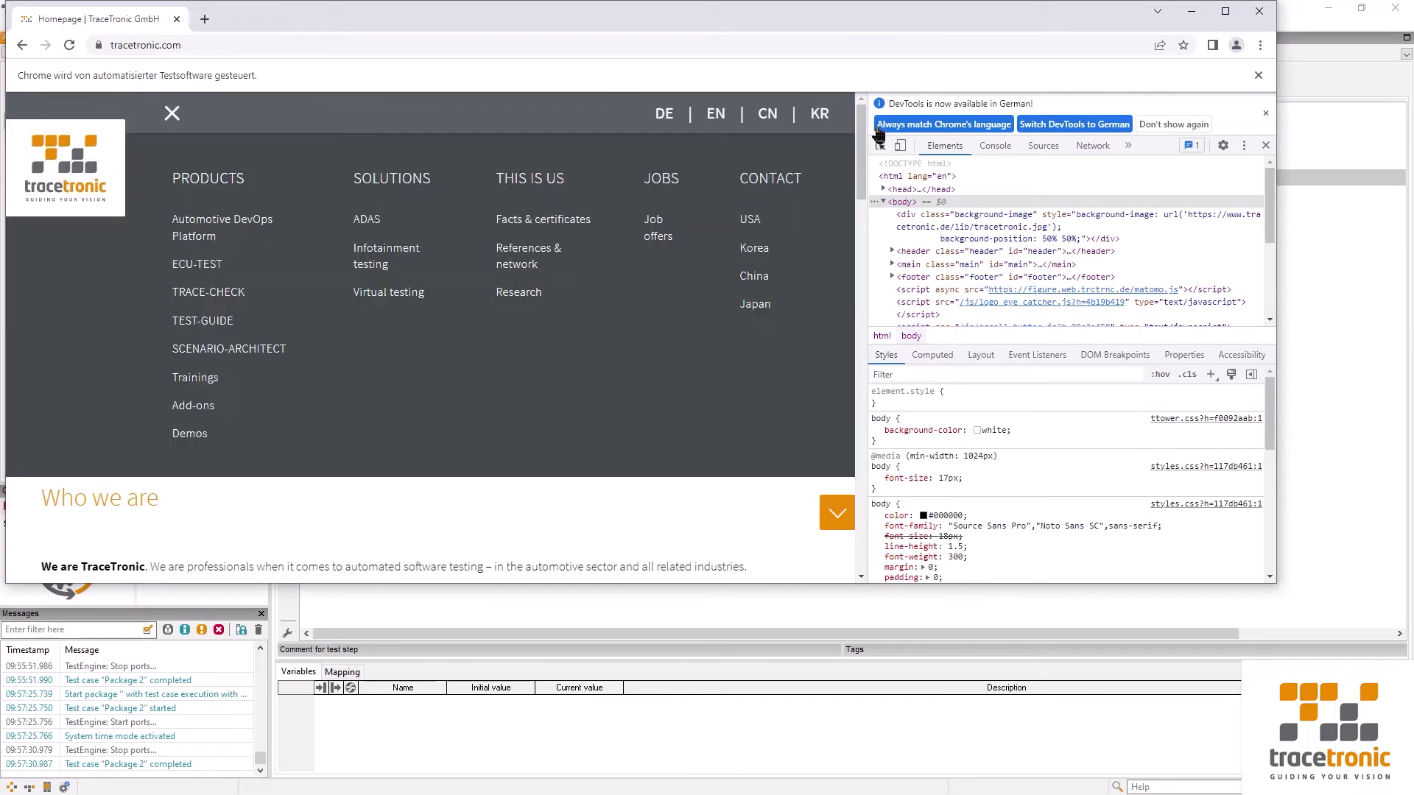
click(880, 145)
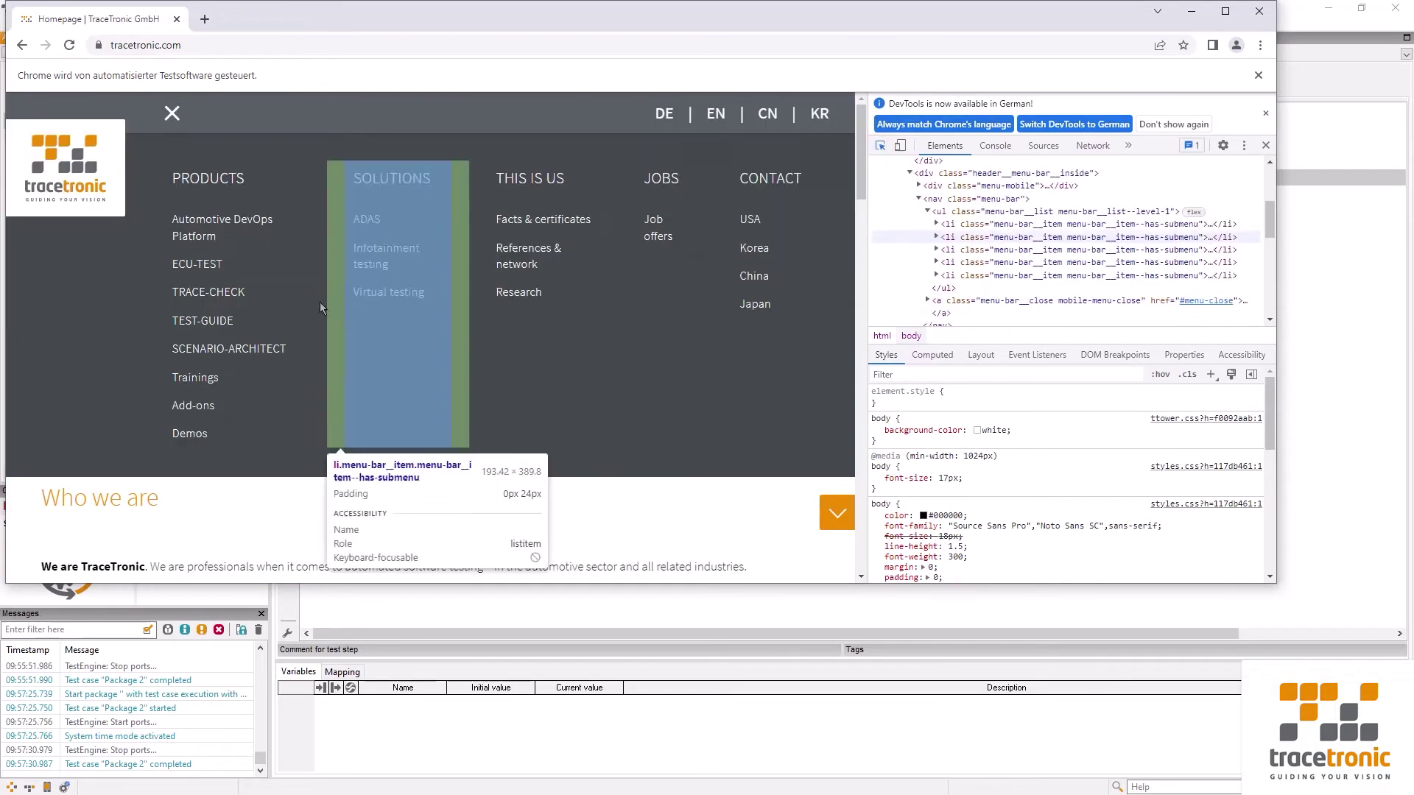
click(221, 274)
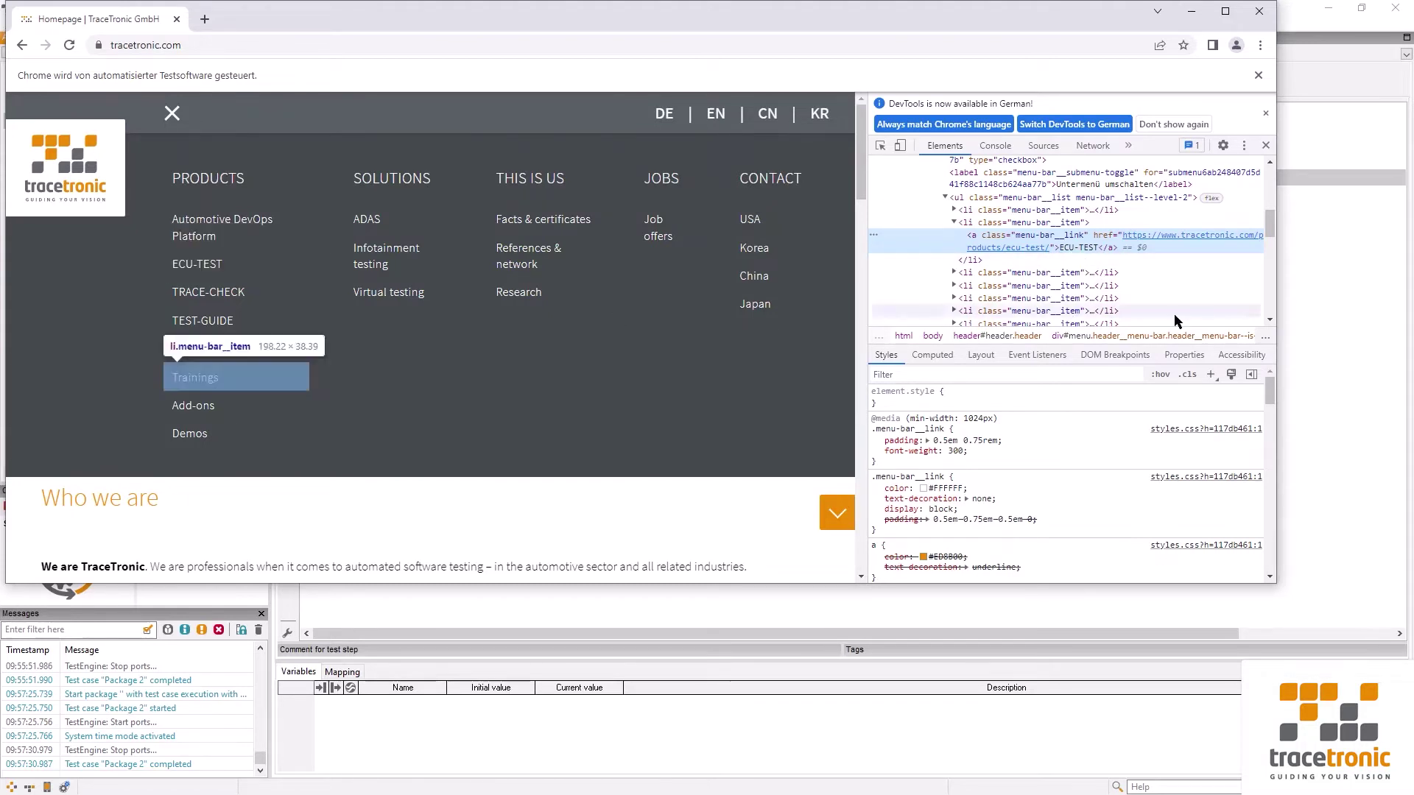
Step: Set the ClickElement step to search by link text 'ECU-TEST', then run the test case
click(1332, 331)
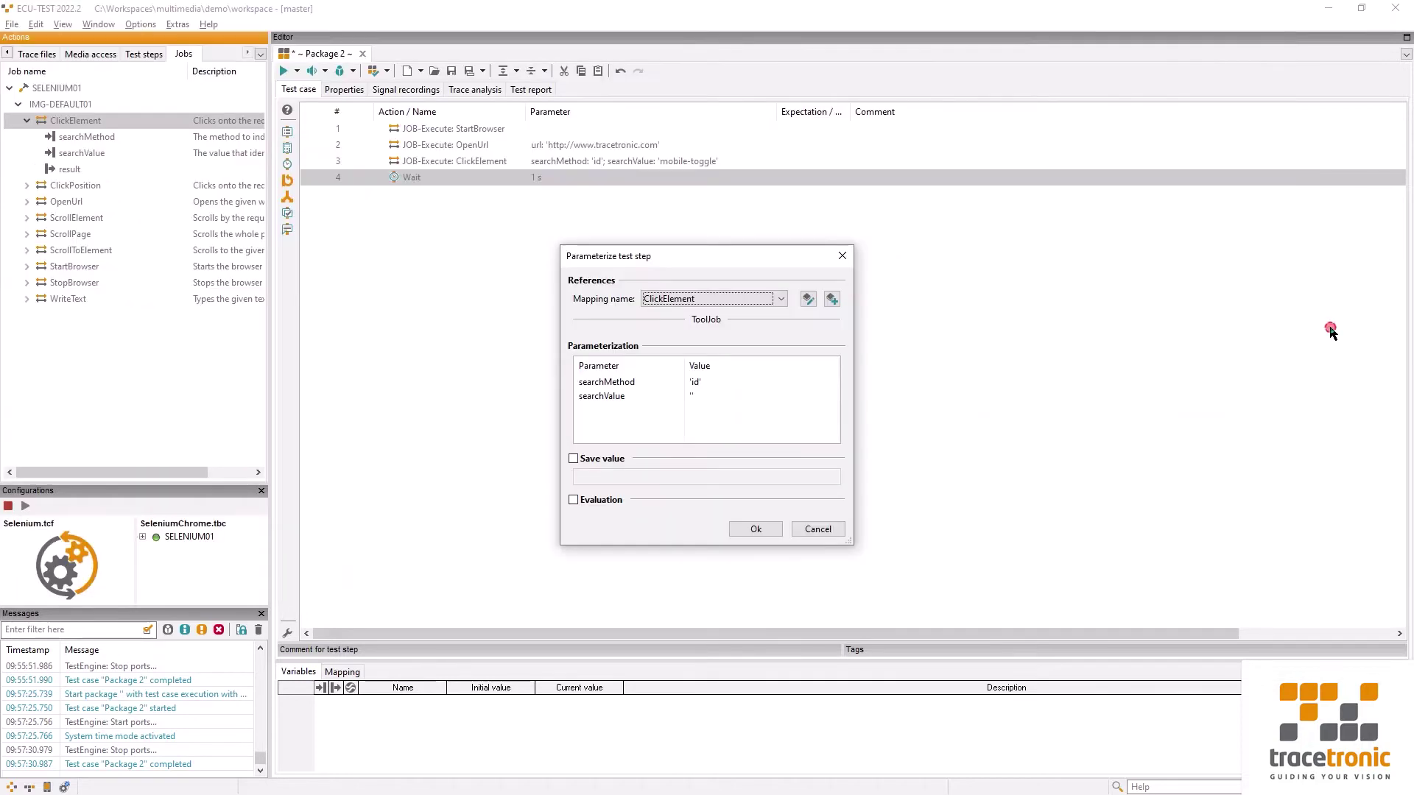
click(711, 384)
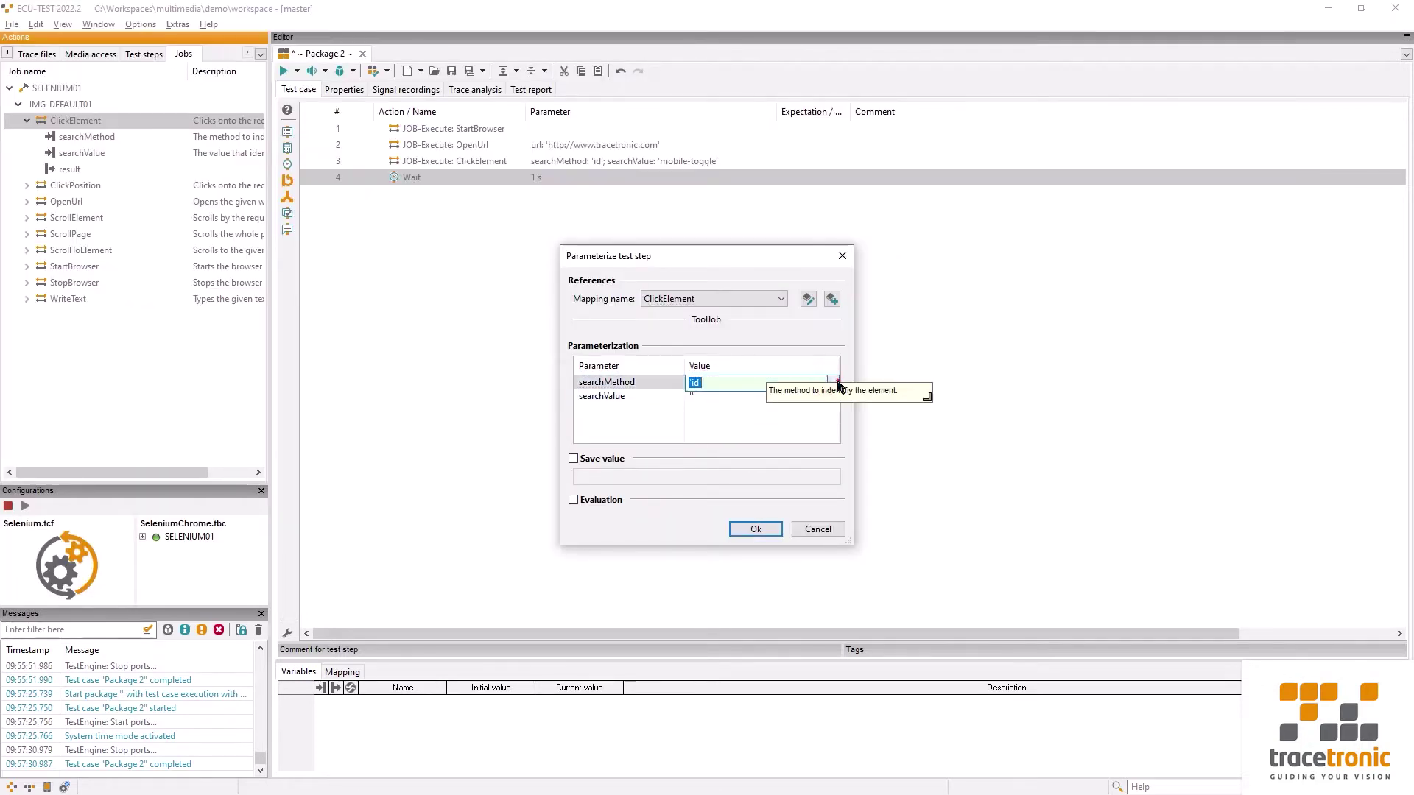
click(832, 383)
click(733, 421)
click(704, 398)
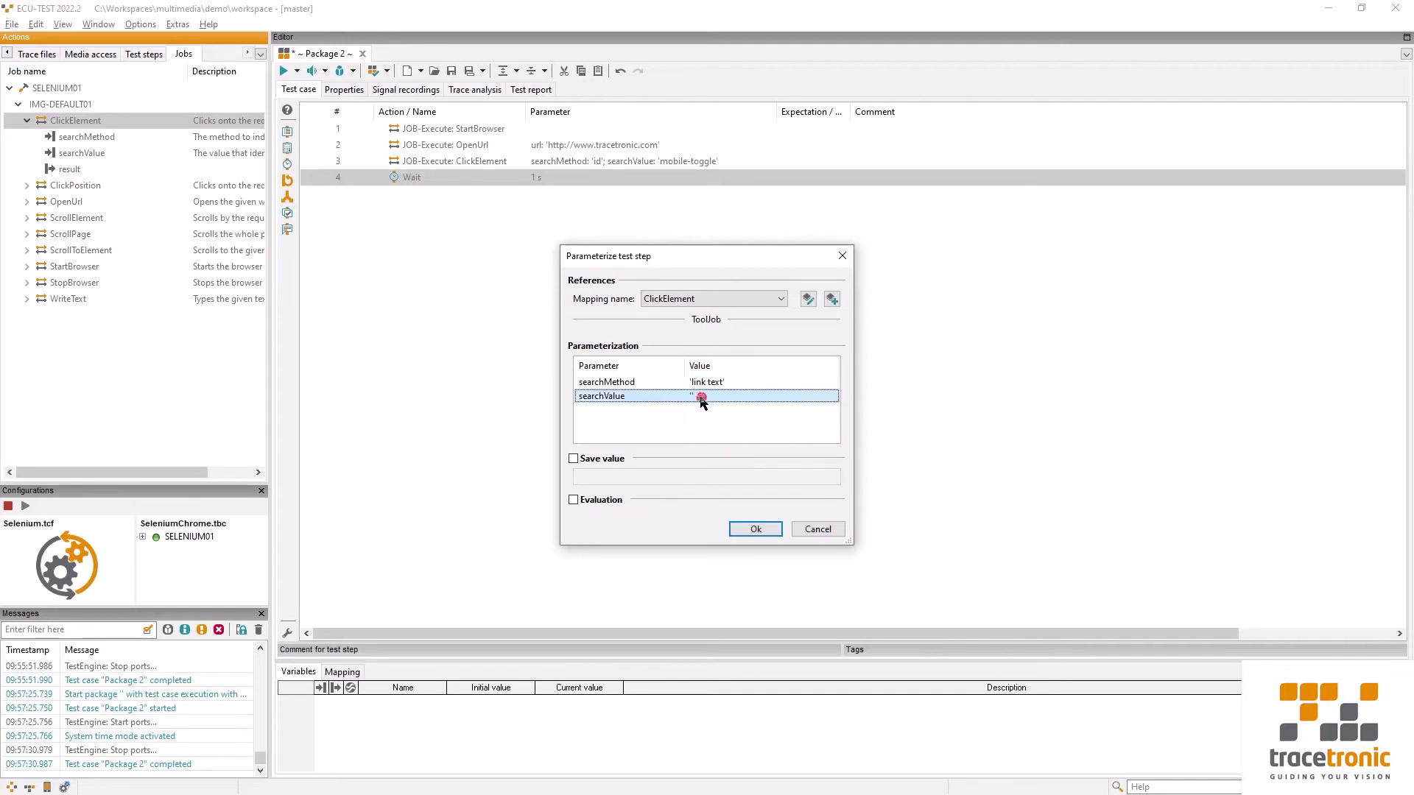
text(')
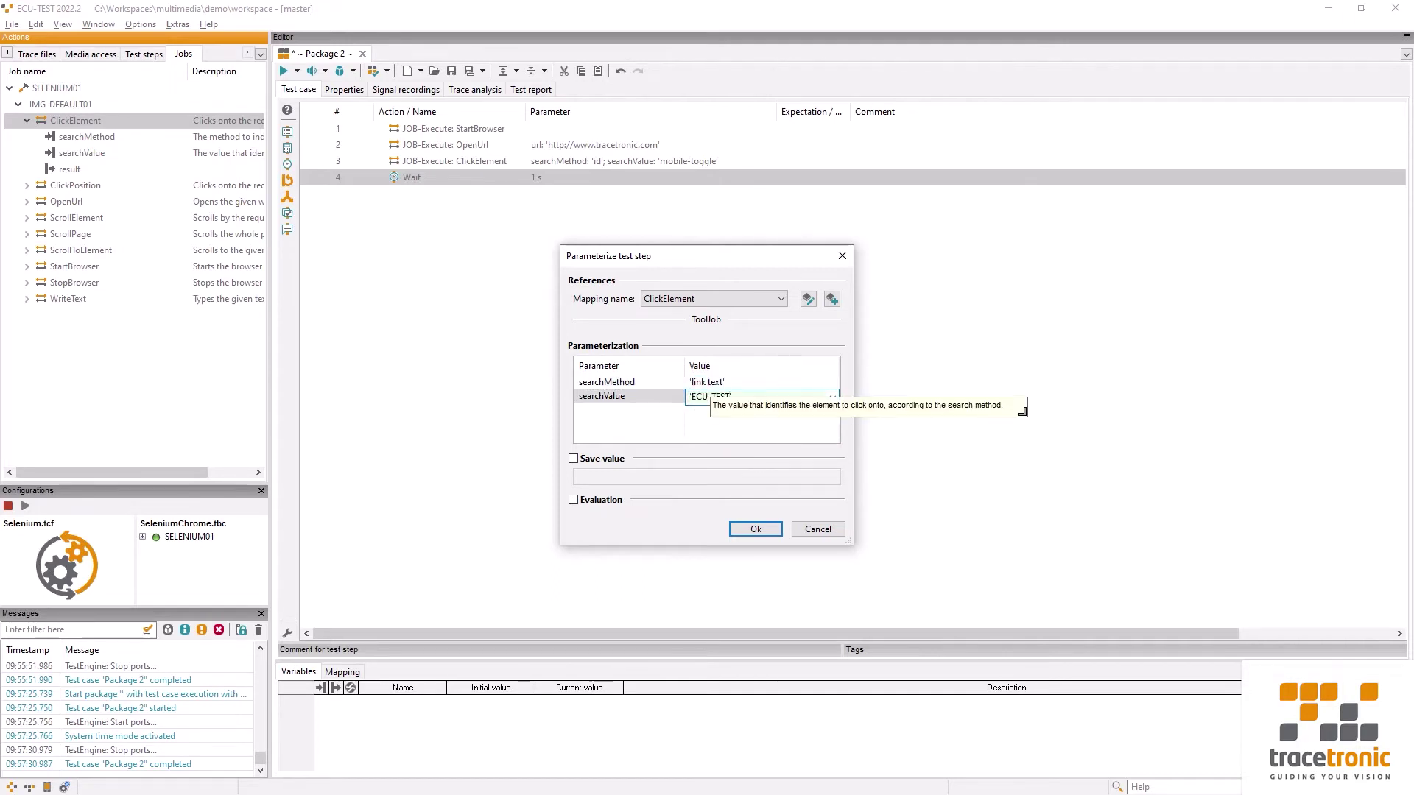
text(ECU-TEST')
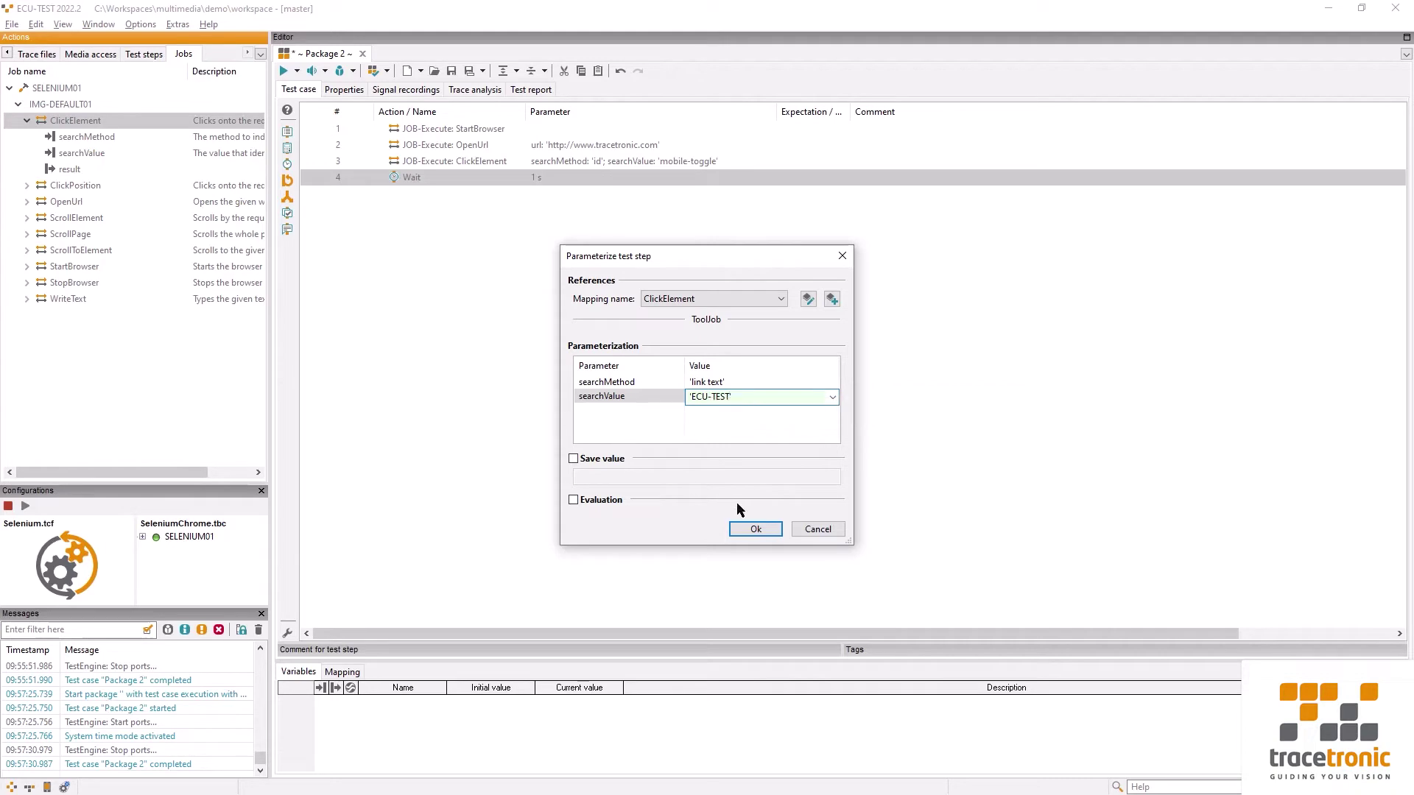
click(752, 528)
click(283, 71)
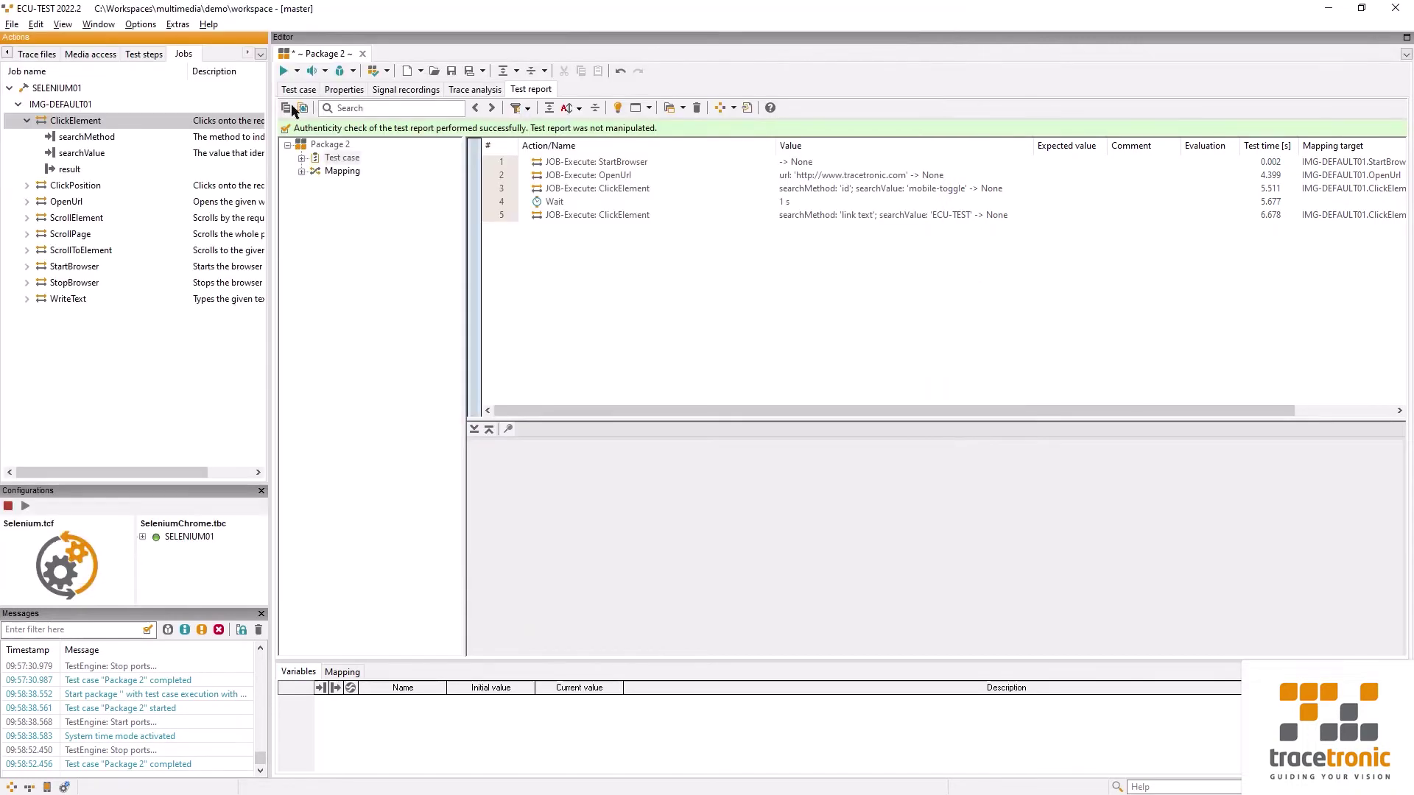
Step: Add a ScrollPage step with yDistance 1000 as step 6 and run the test
click(298, 90)
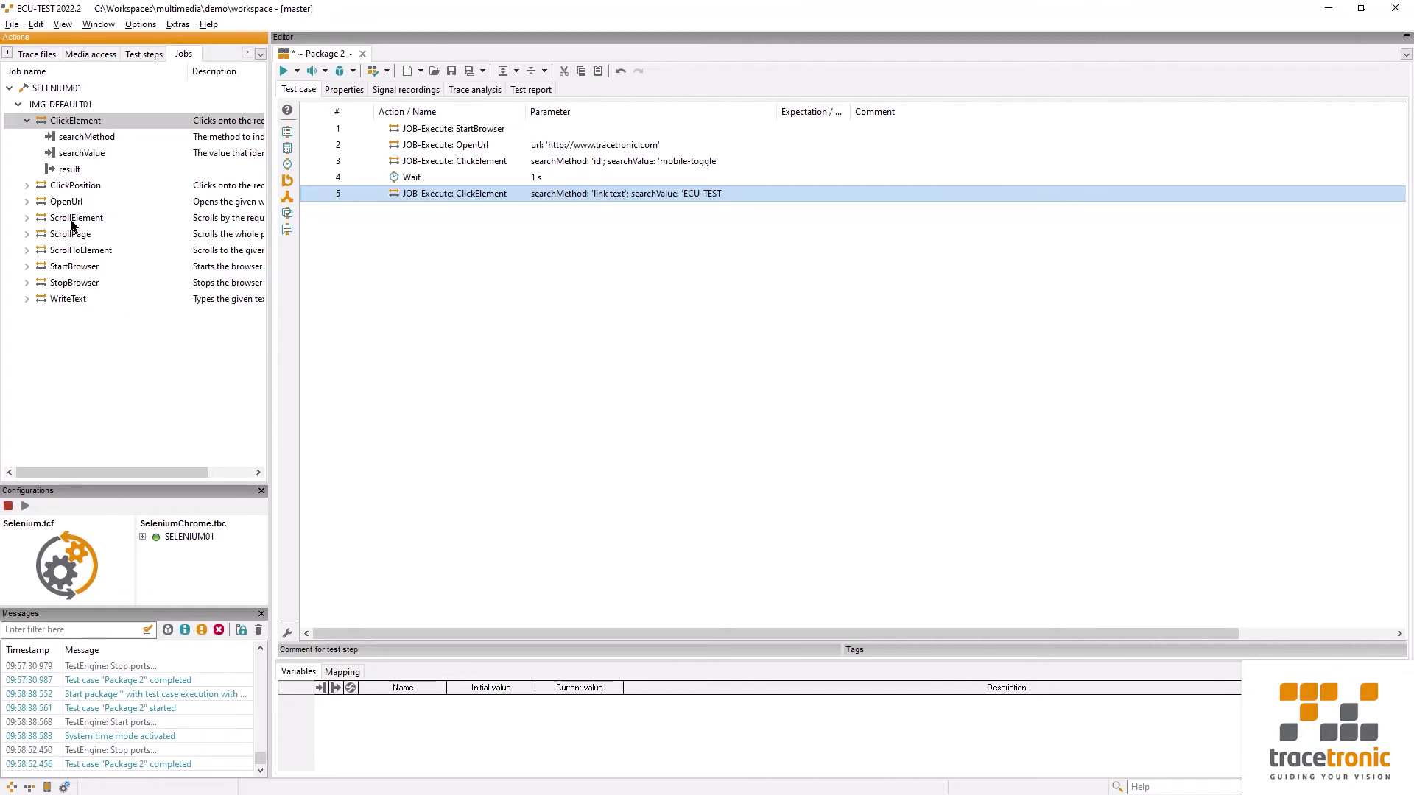
click(27, 235)
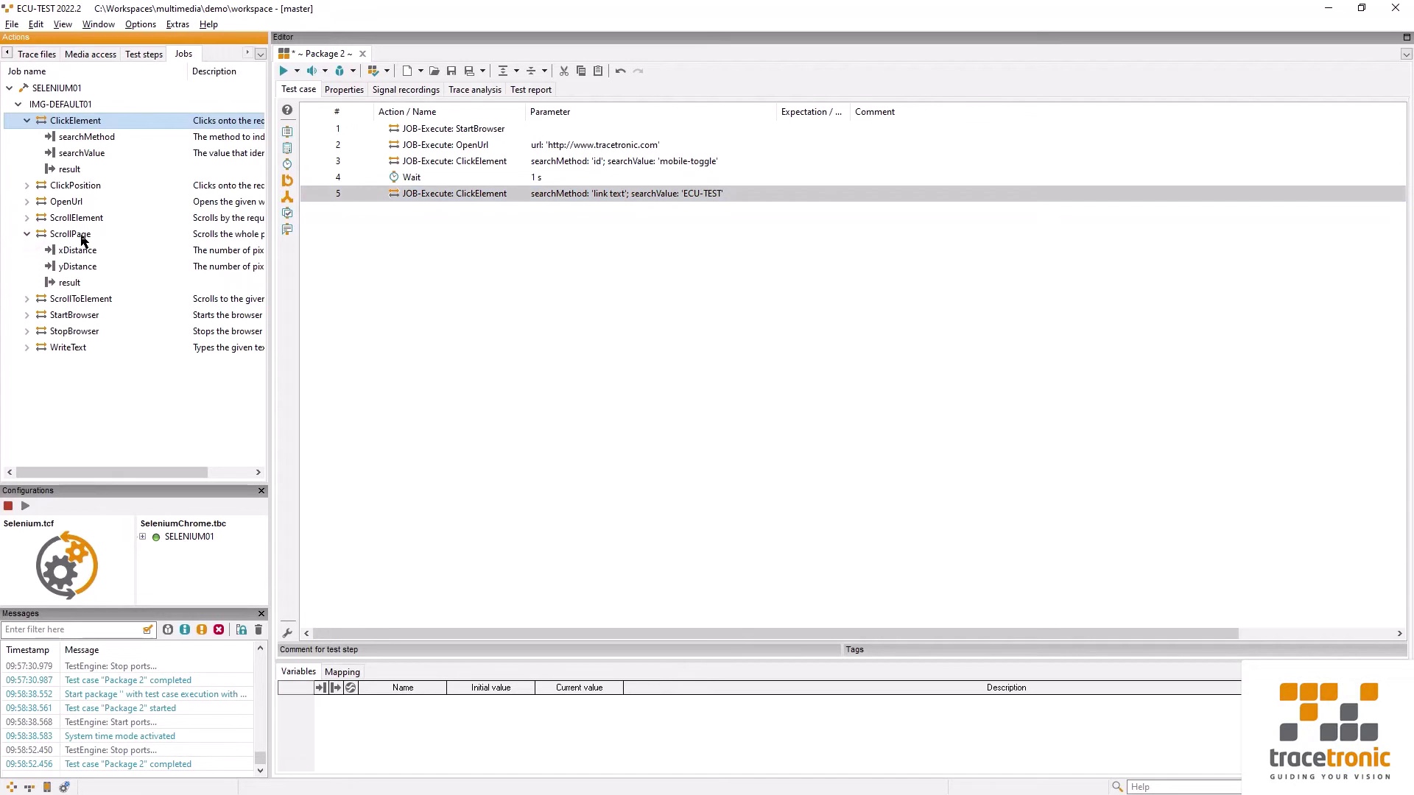
click(62, 237)
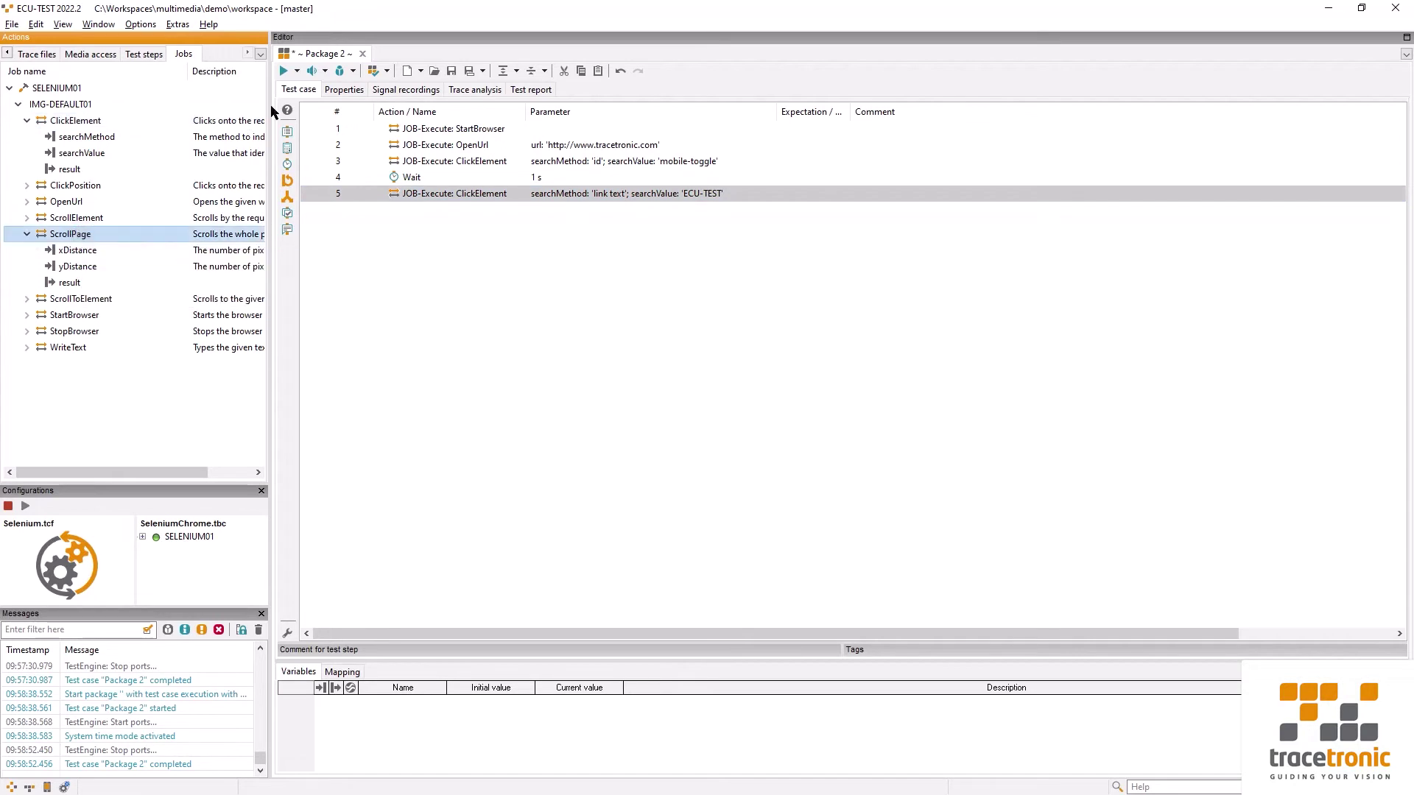
double_click(74, 234)
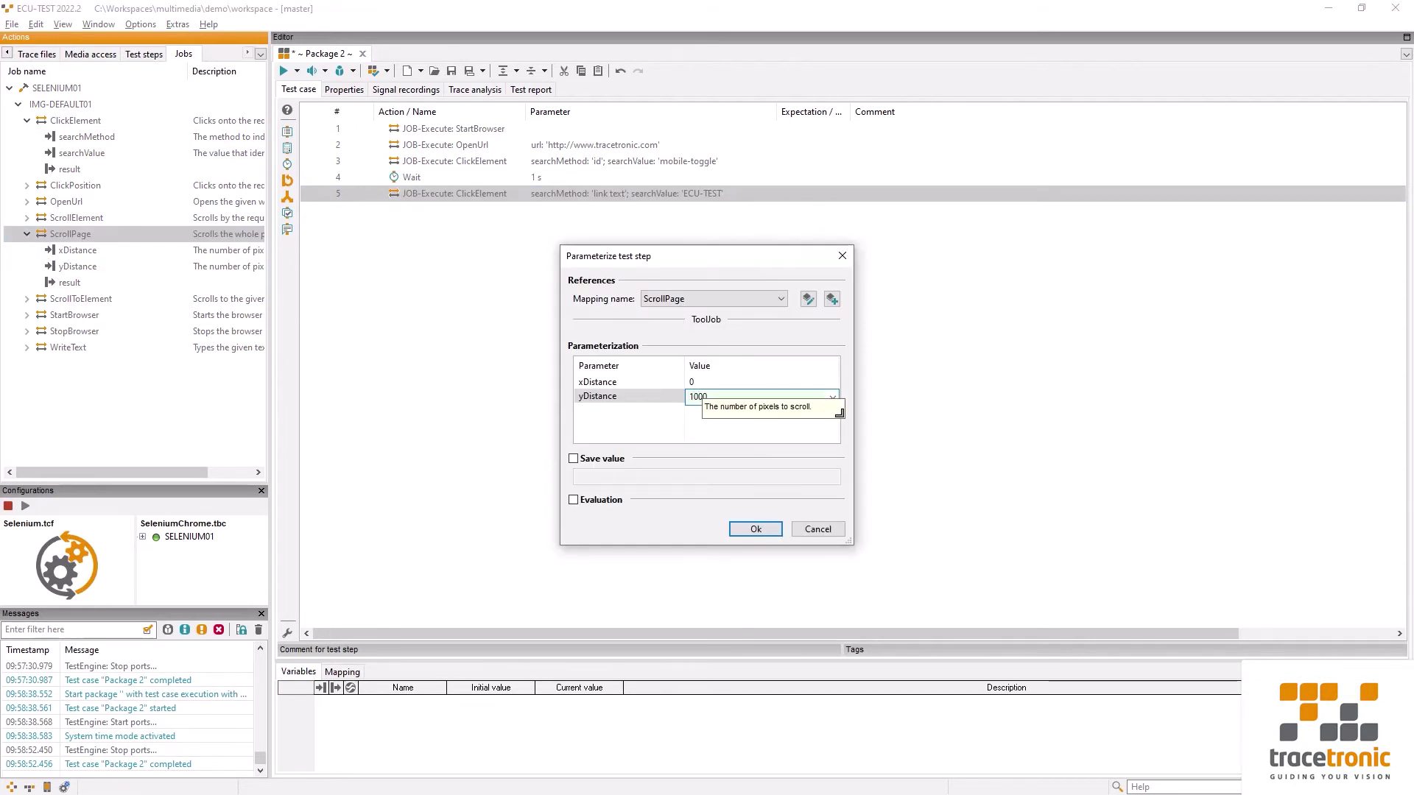
click(723, 436)
click(757, 528)
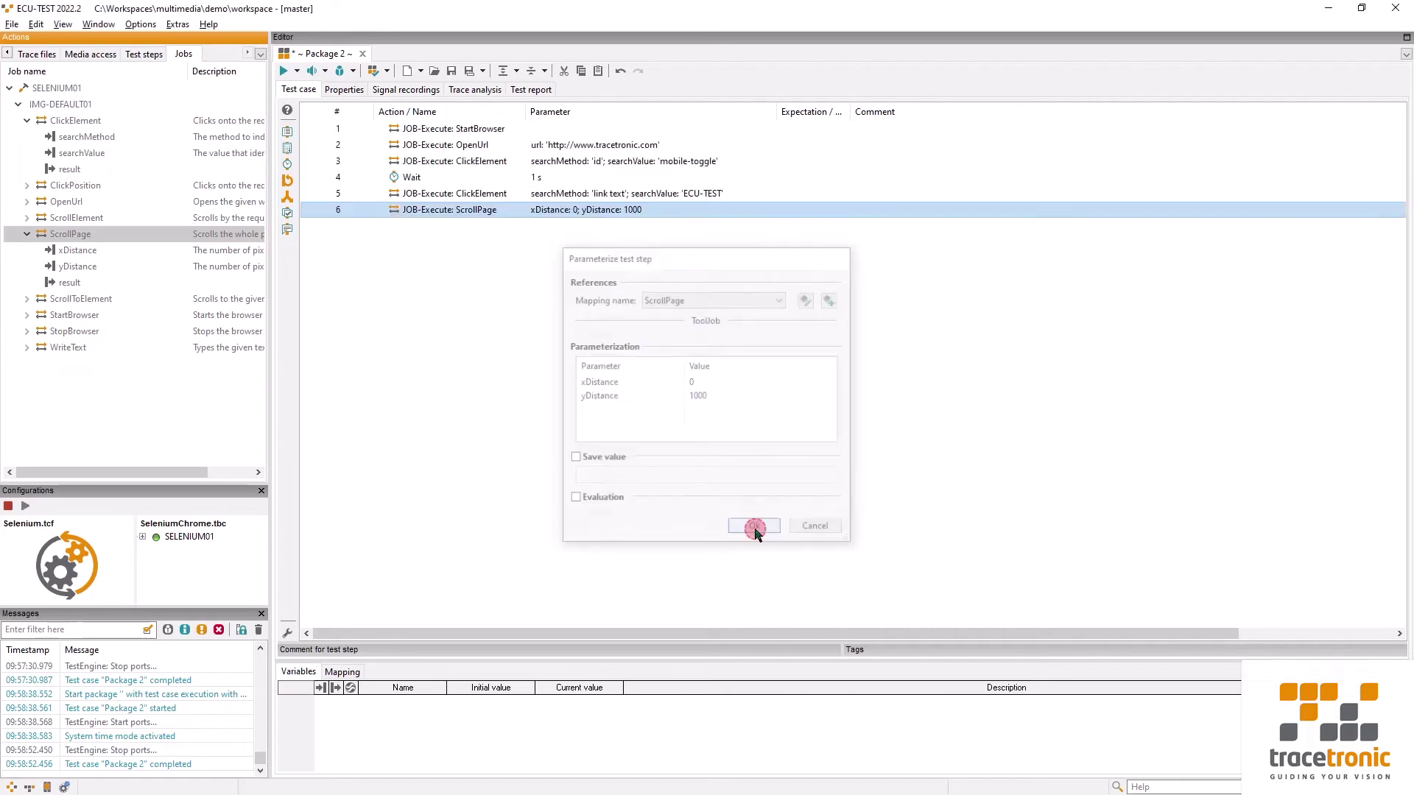
click(284, 71)
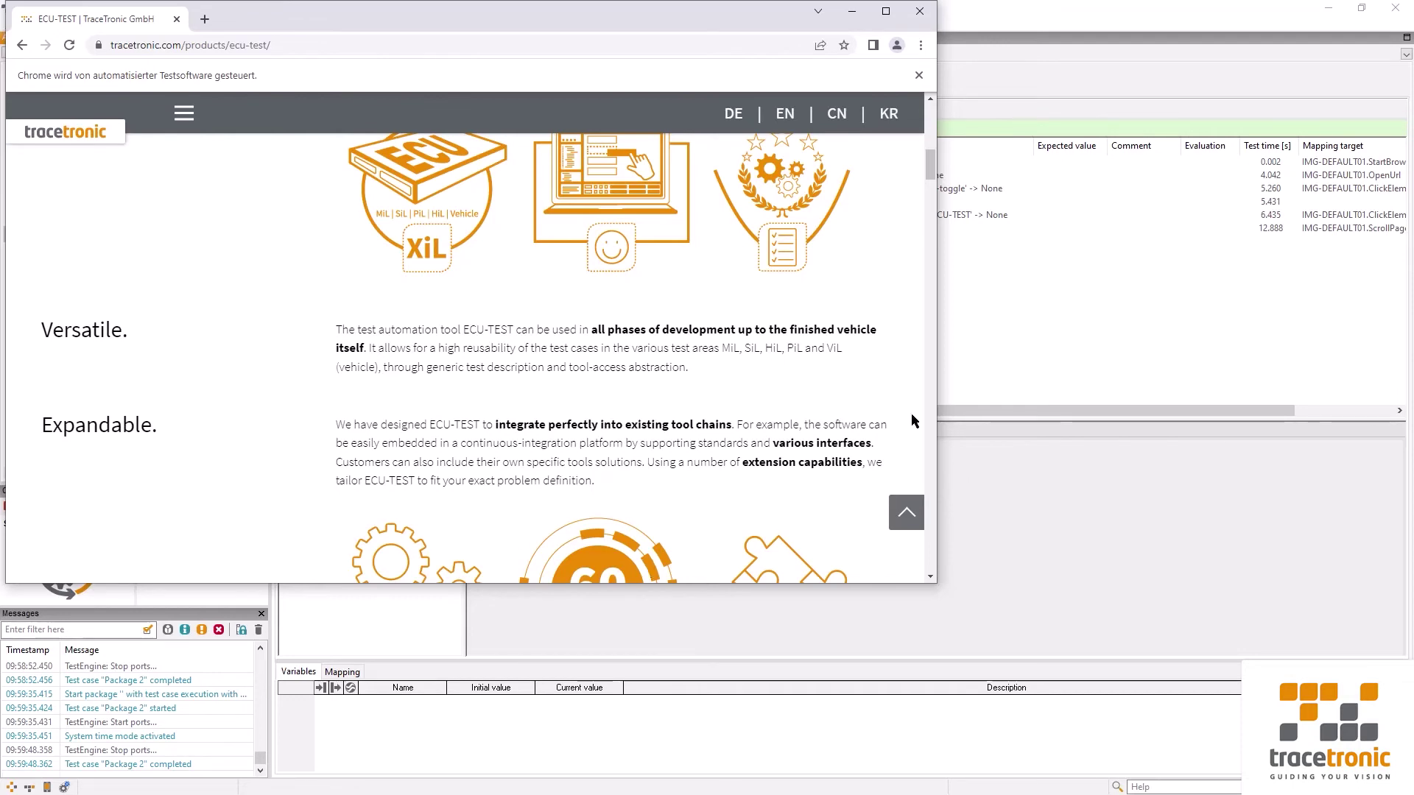
Step: Change step 6's ScrollPage yDistance to 1200, rerun the test, and bring ECU-TEST back
click(1085, 329)
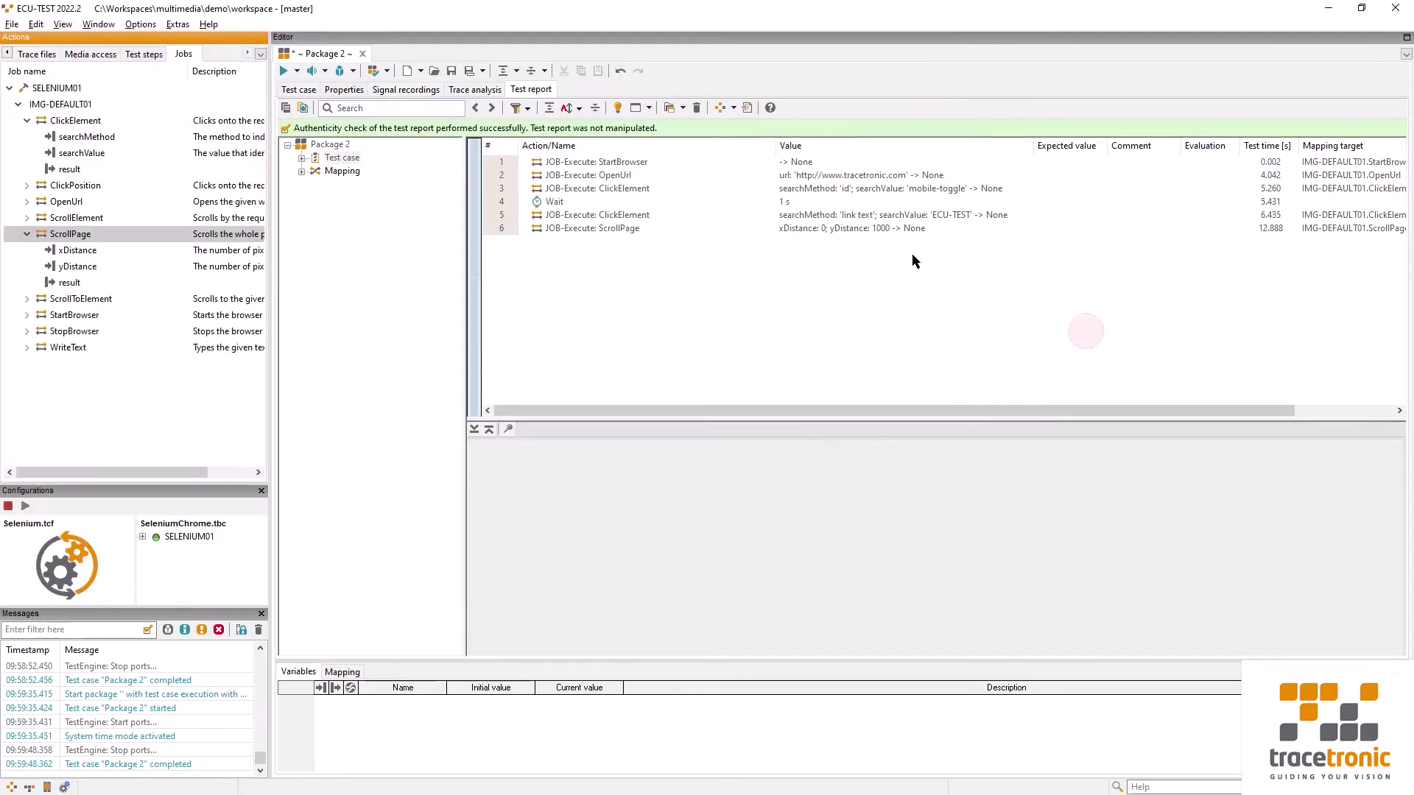
click(299, 90)
click(451, 212)
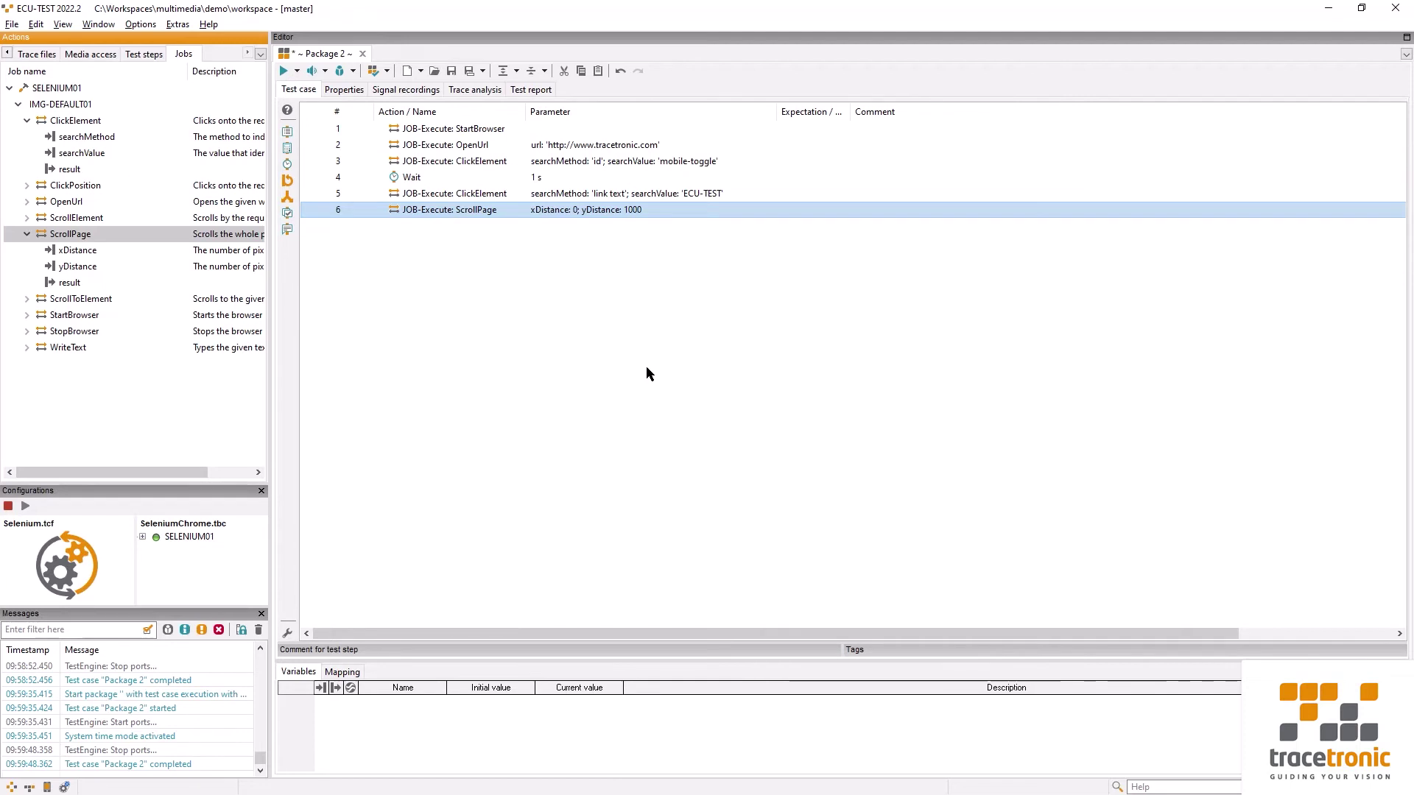
click(699, 397)
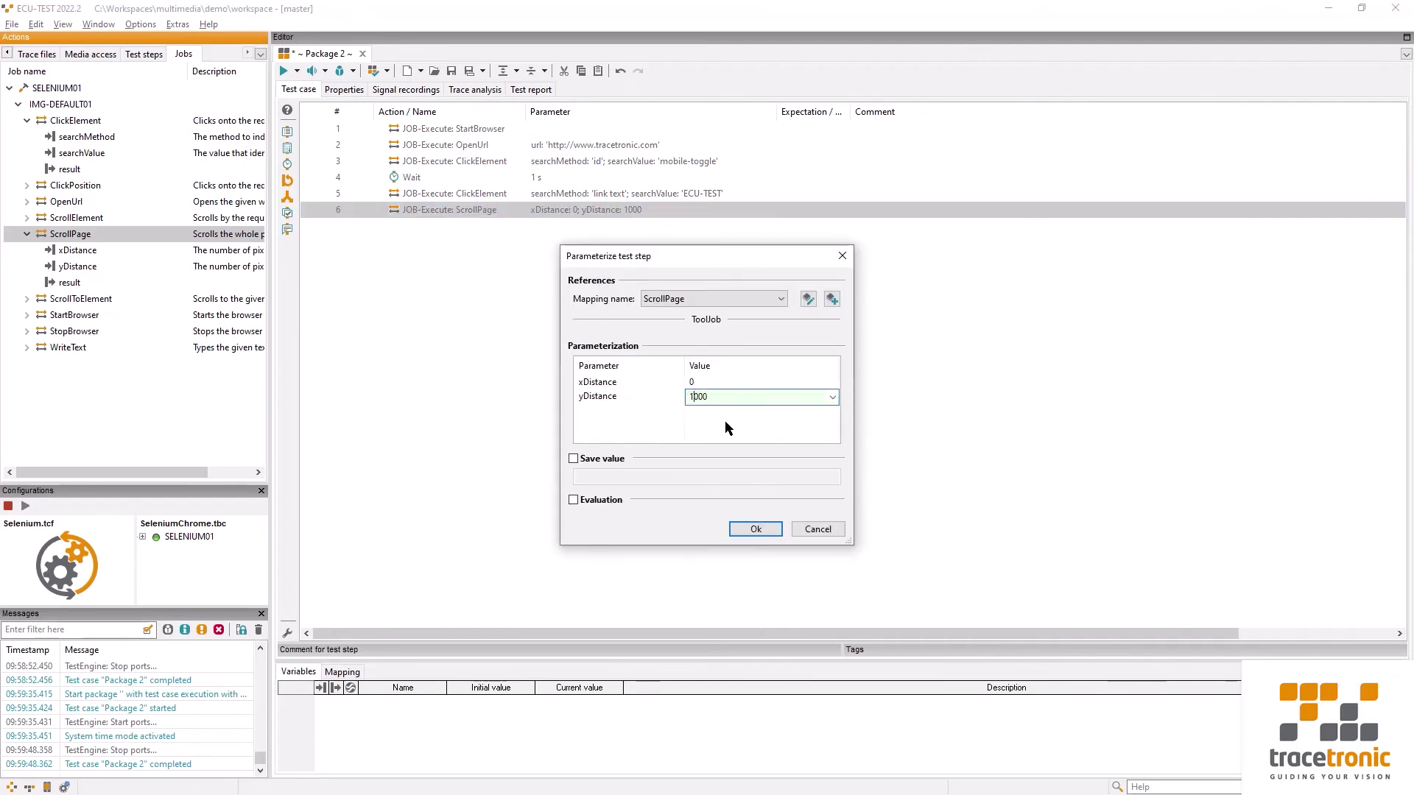
click(756, 529)
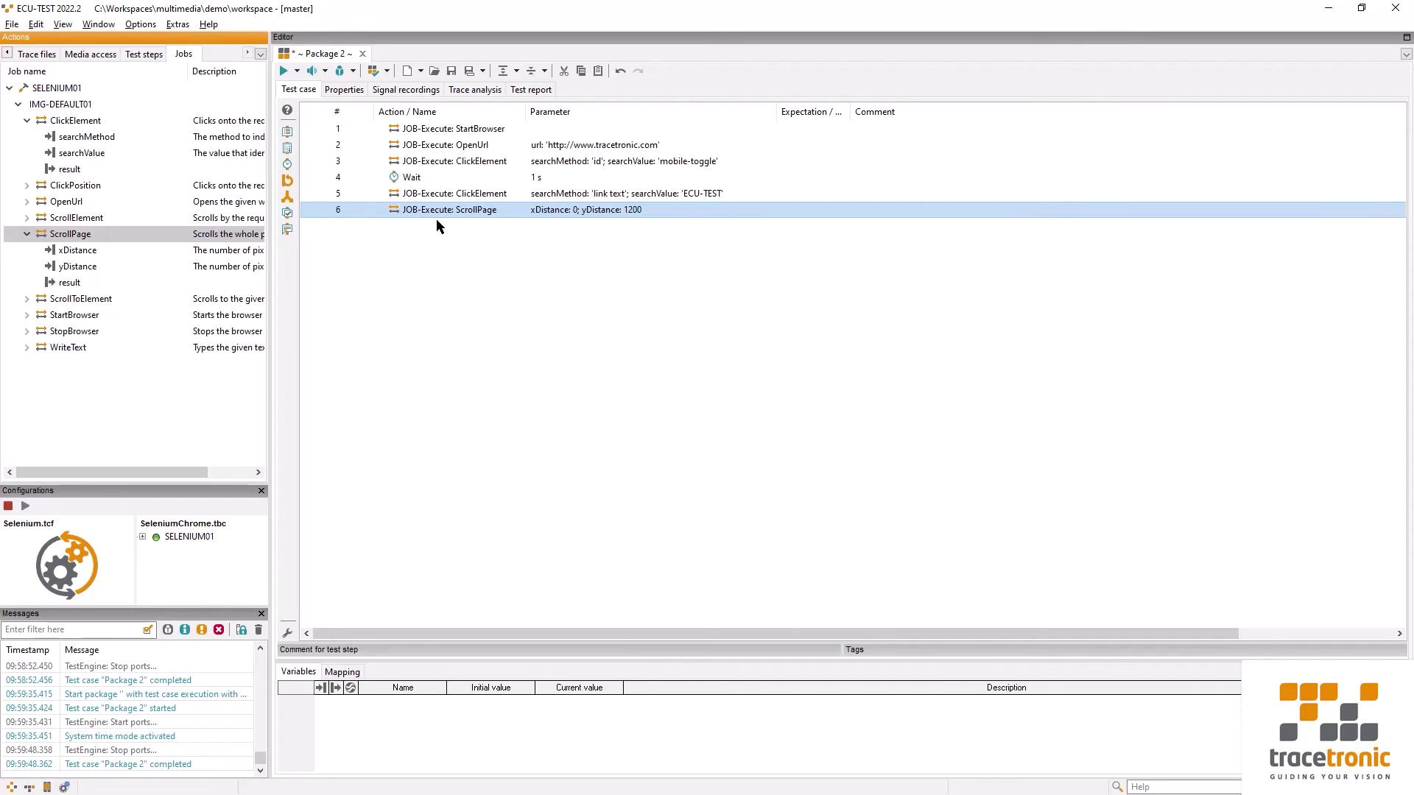
click(284, 71)
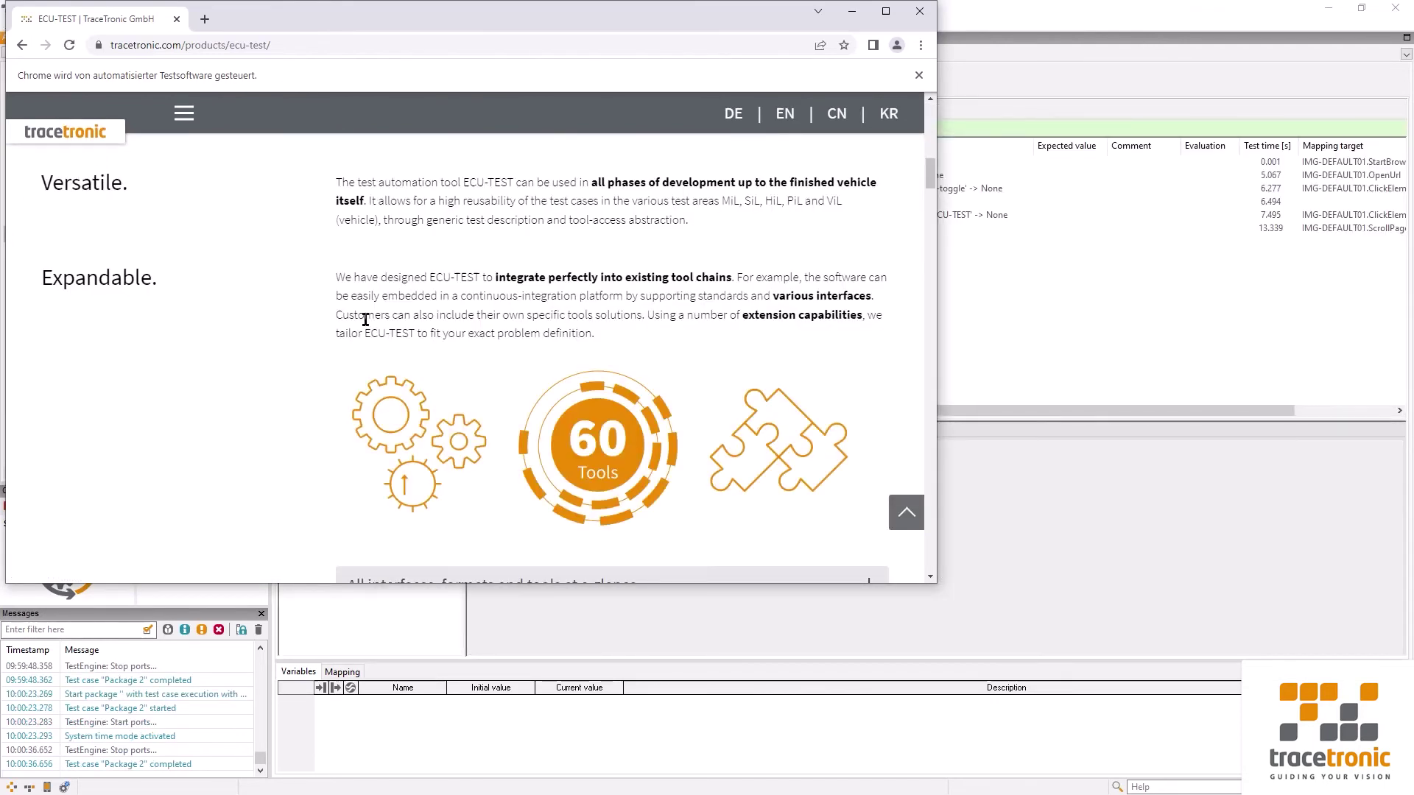
click(1046, 305)
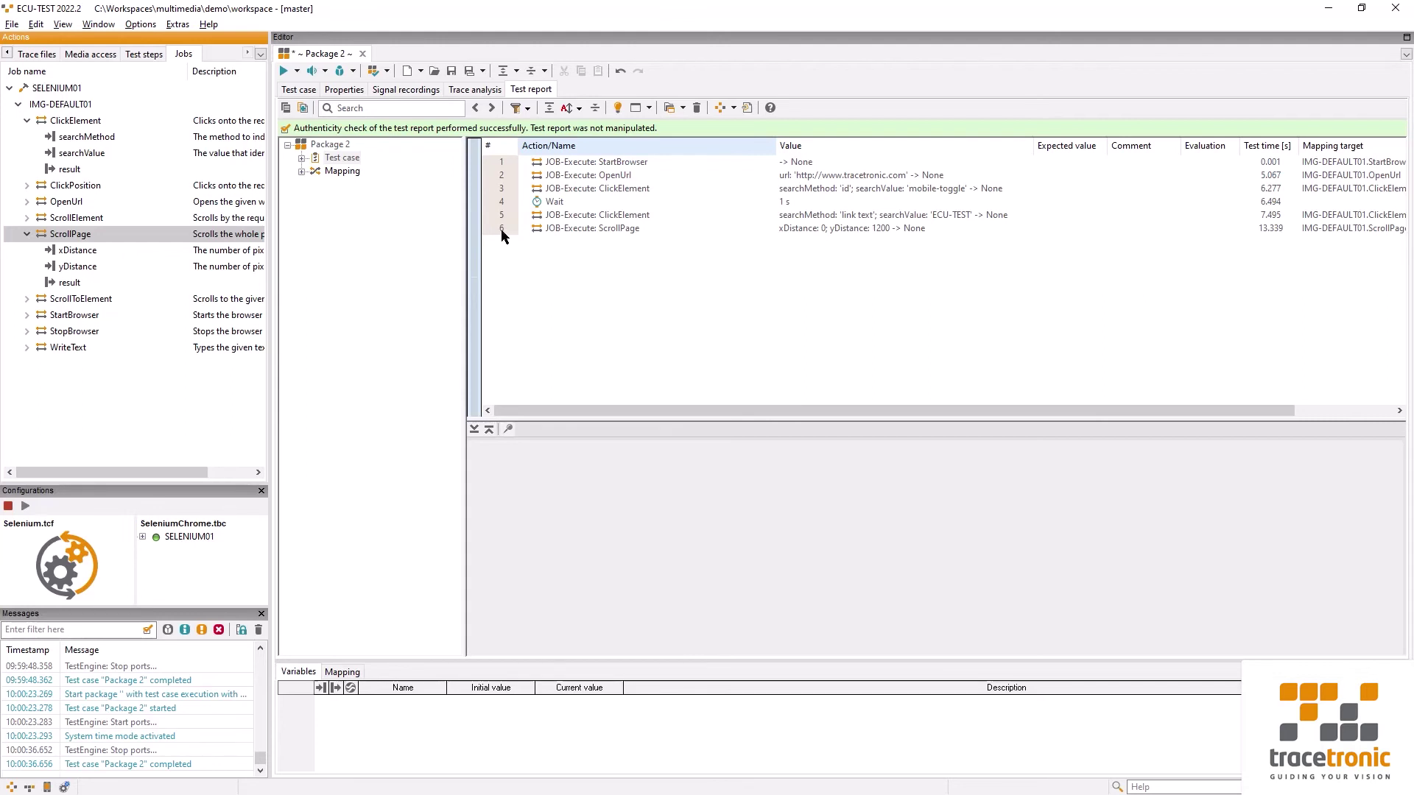
Step: Drag the Browser/Image media item below step 6 and preview the captured page
click(299, 89)
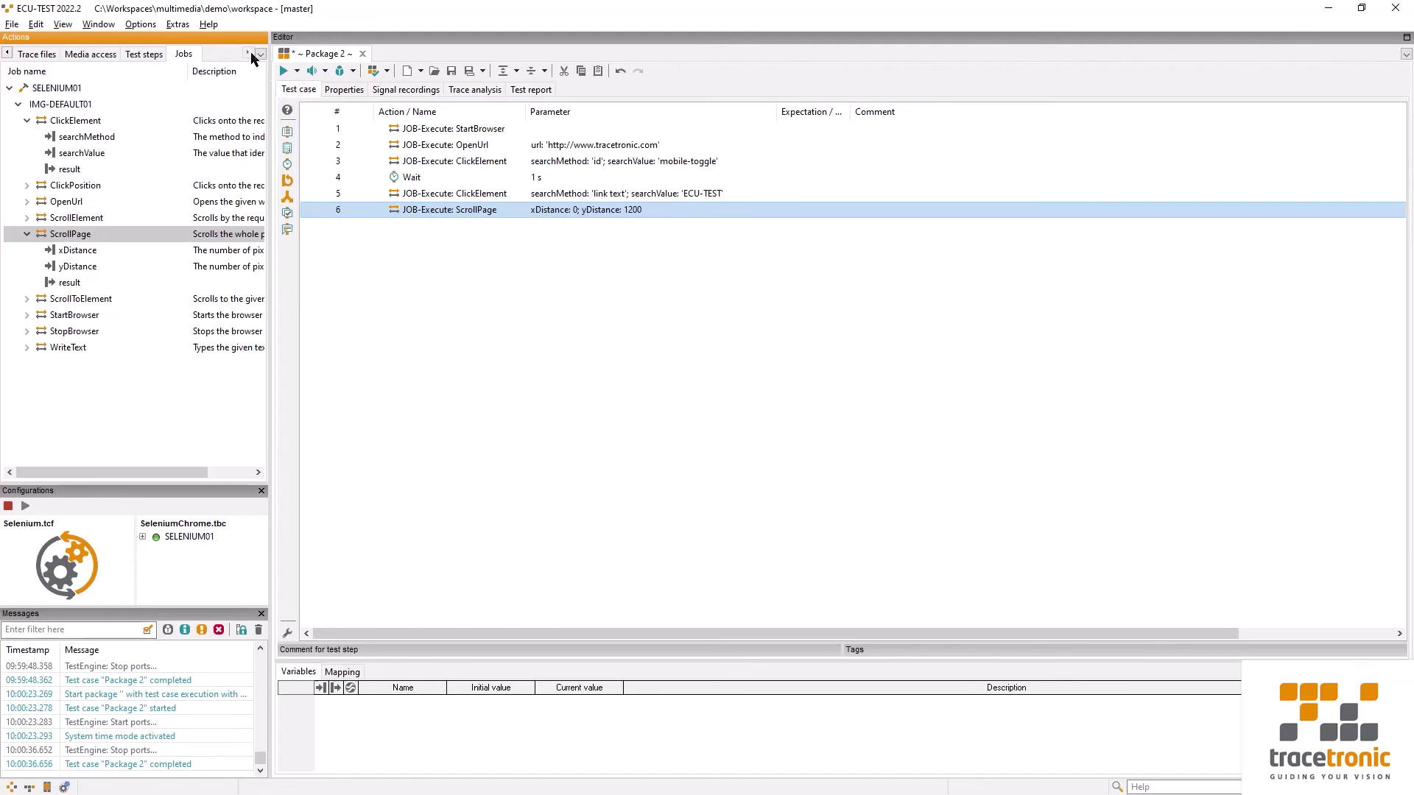
click(91, 55)
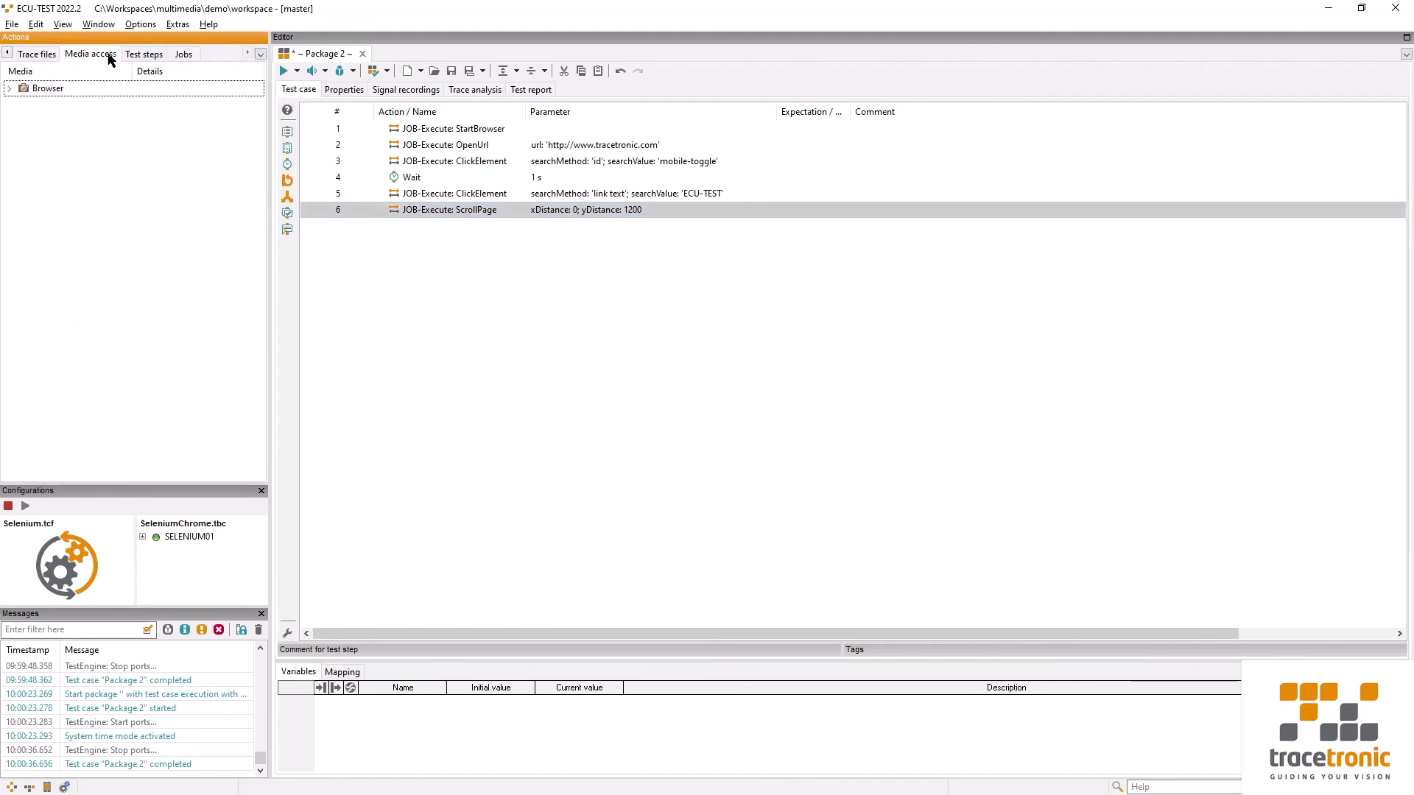
click(9, 89)
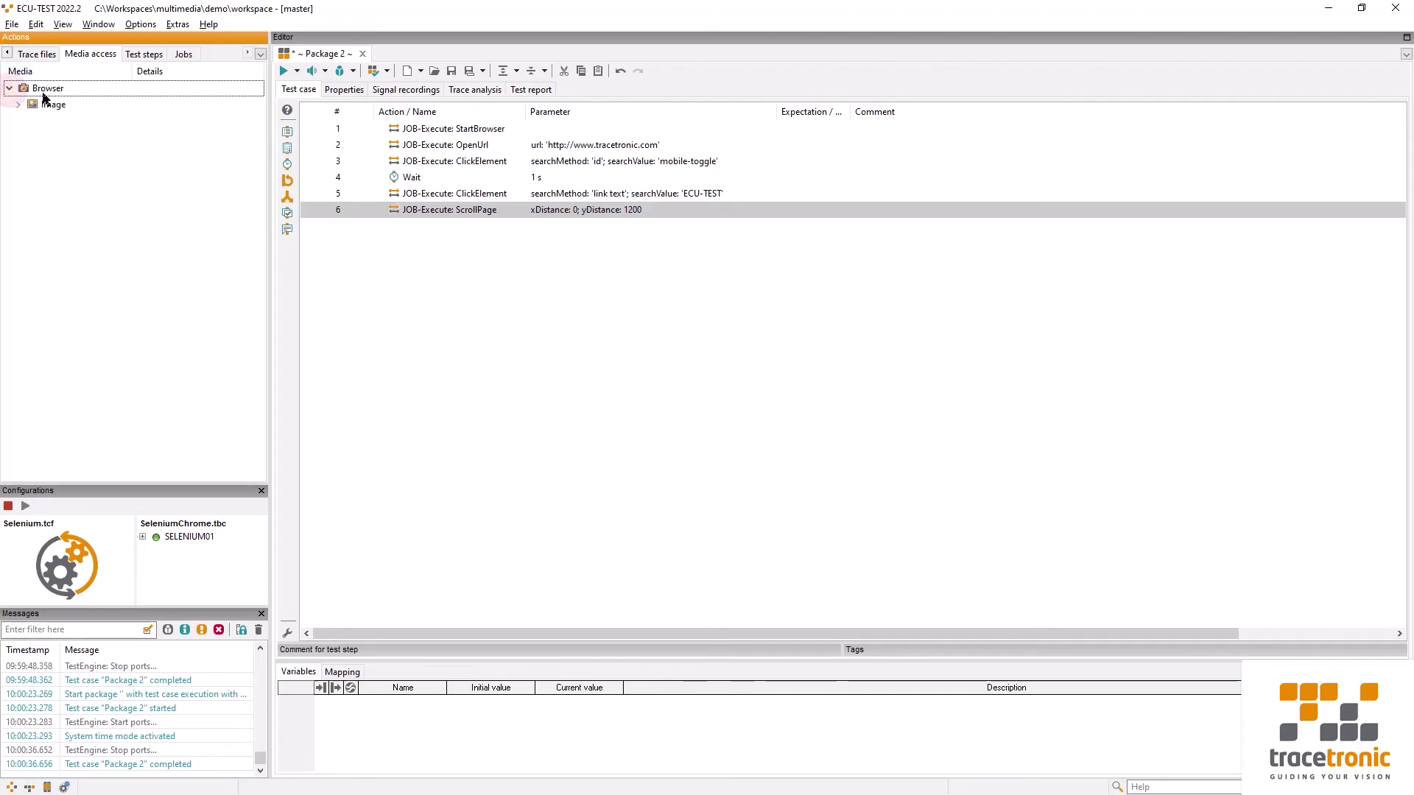
click(17, 106)
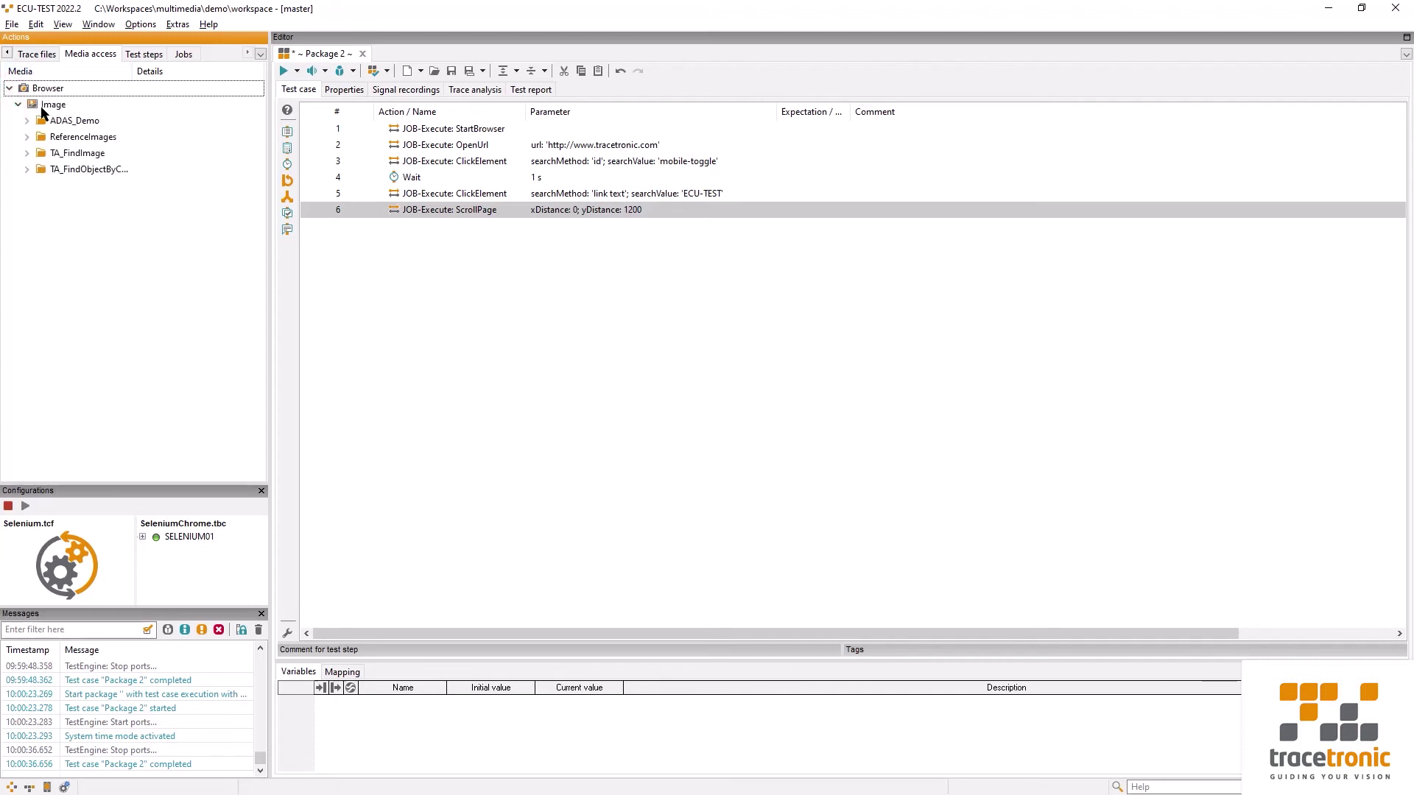
click(19, 107)
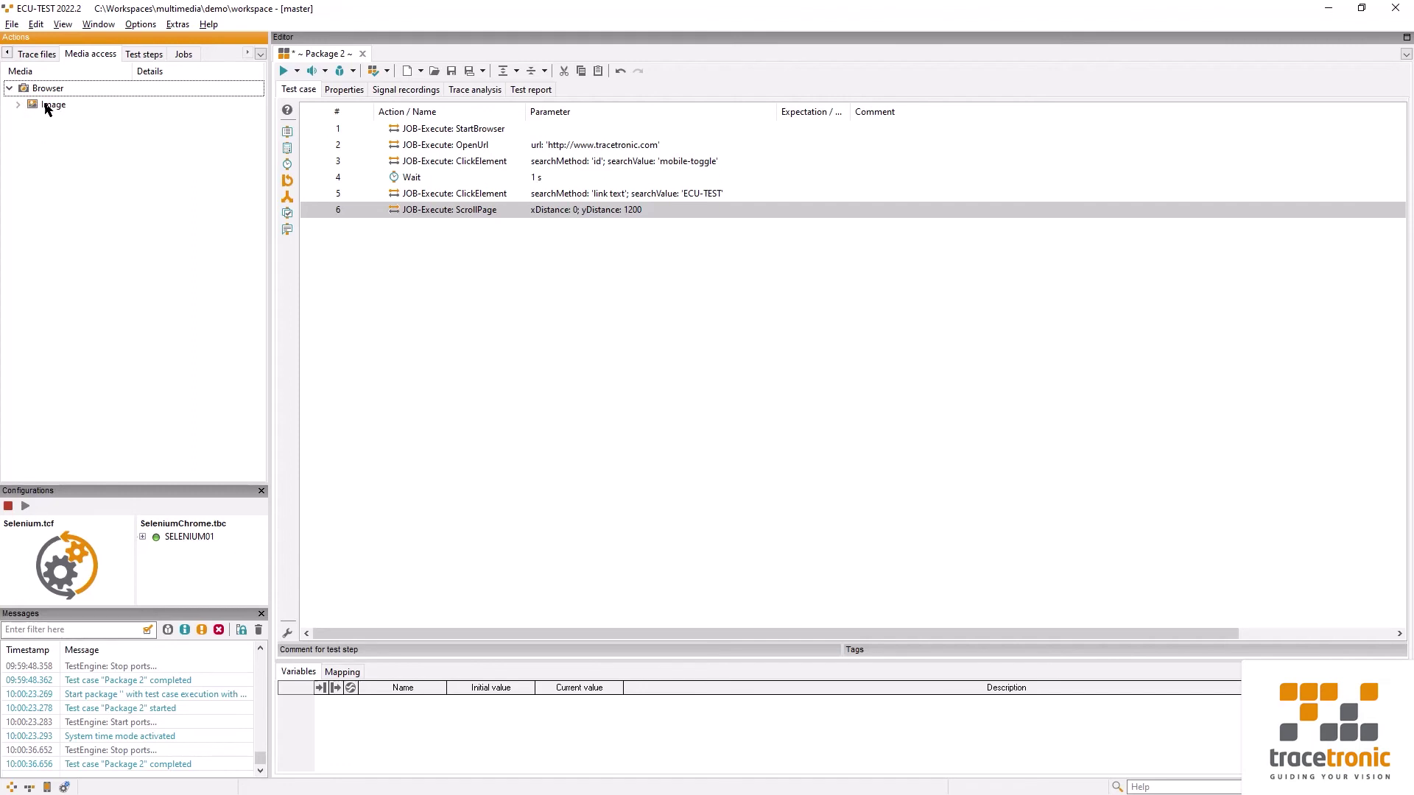
drag(46, 108, 424, 251)
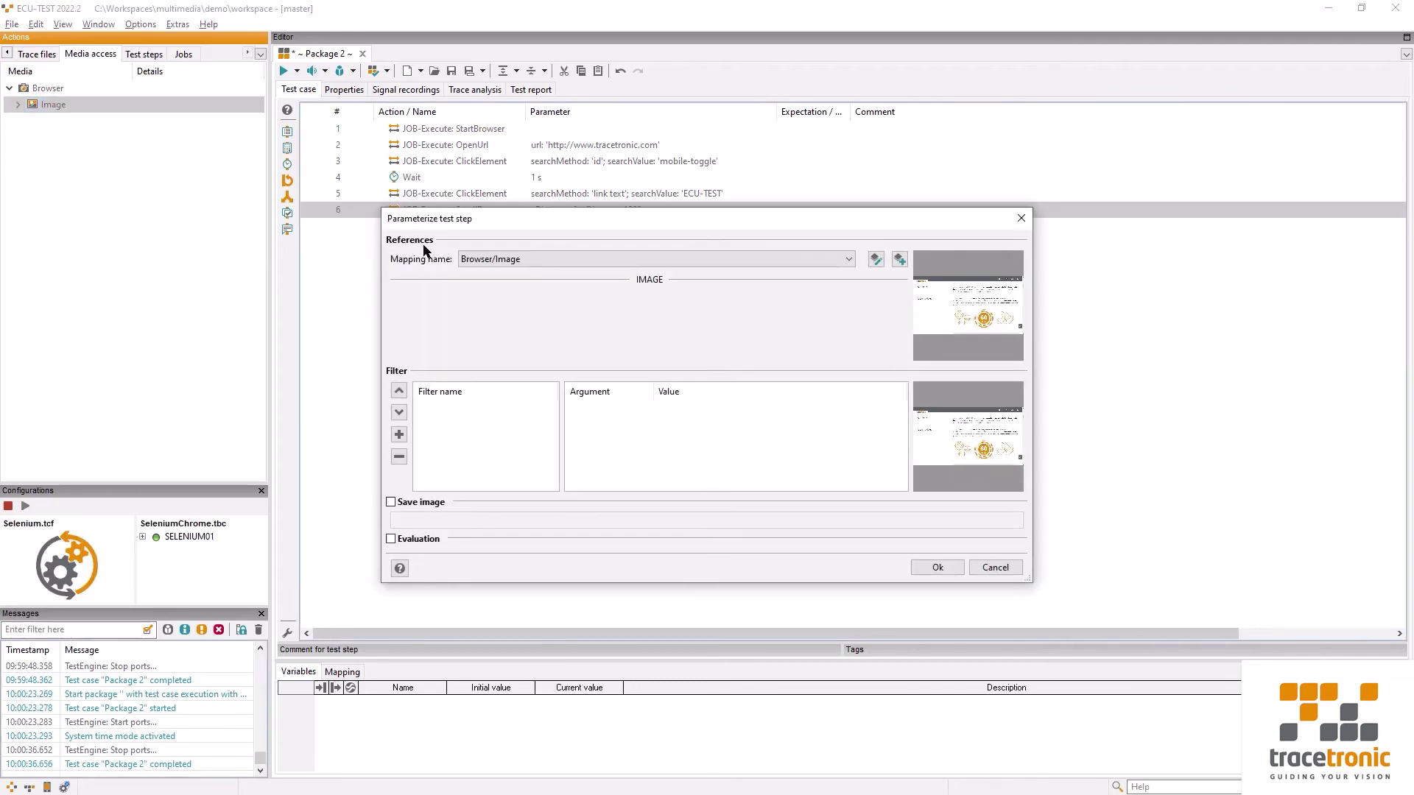
click(984, 303)
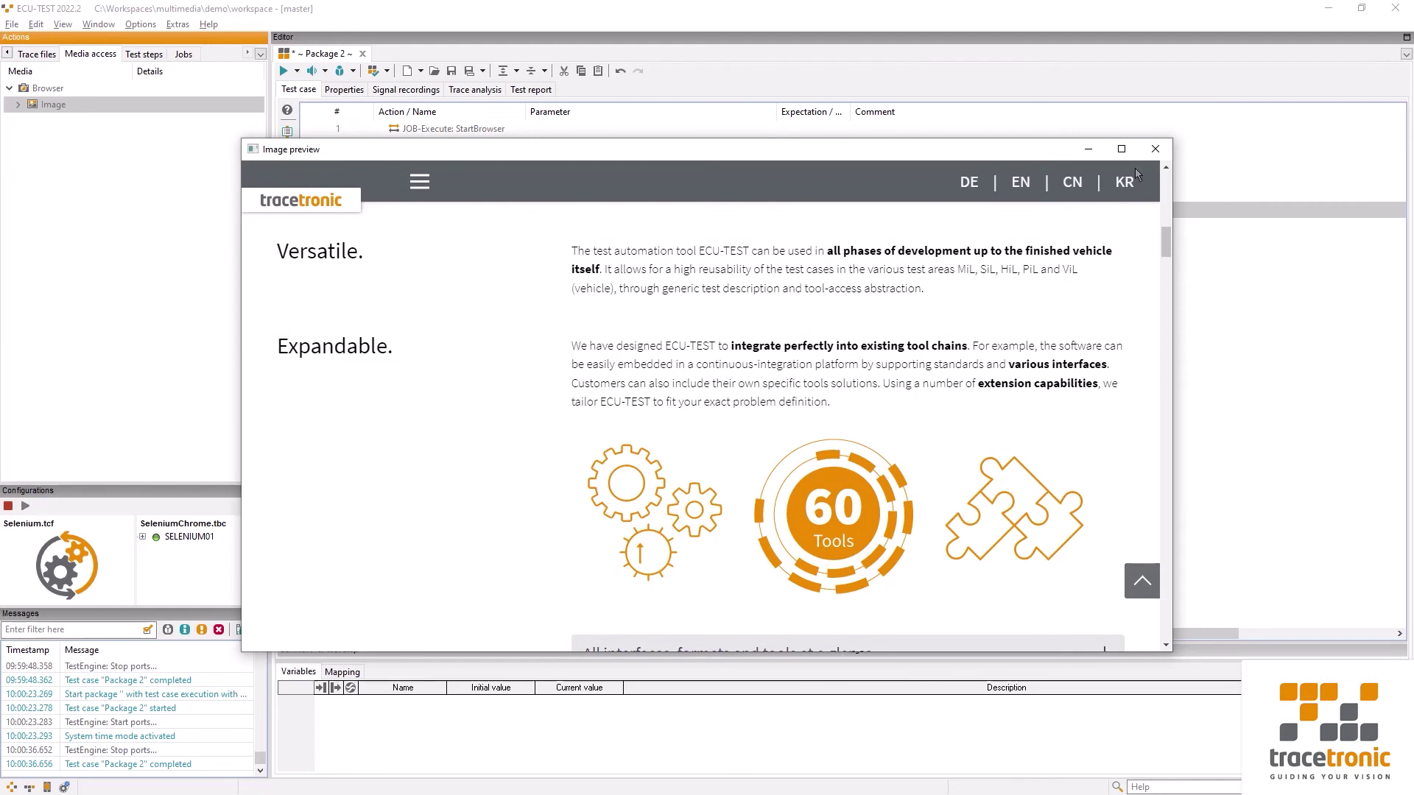
Step: Enable evaluation with reference ToolCount.png and comparison 'contains', and add the step
click(1155, 150)
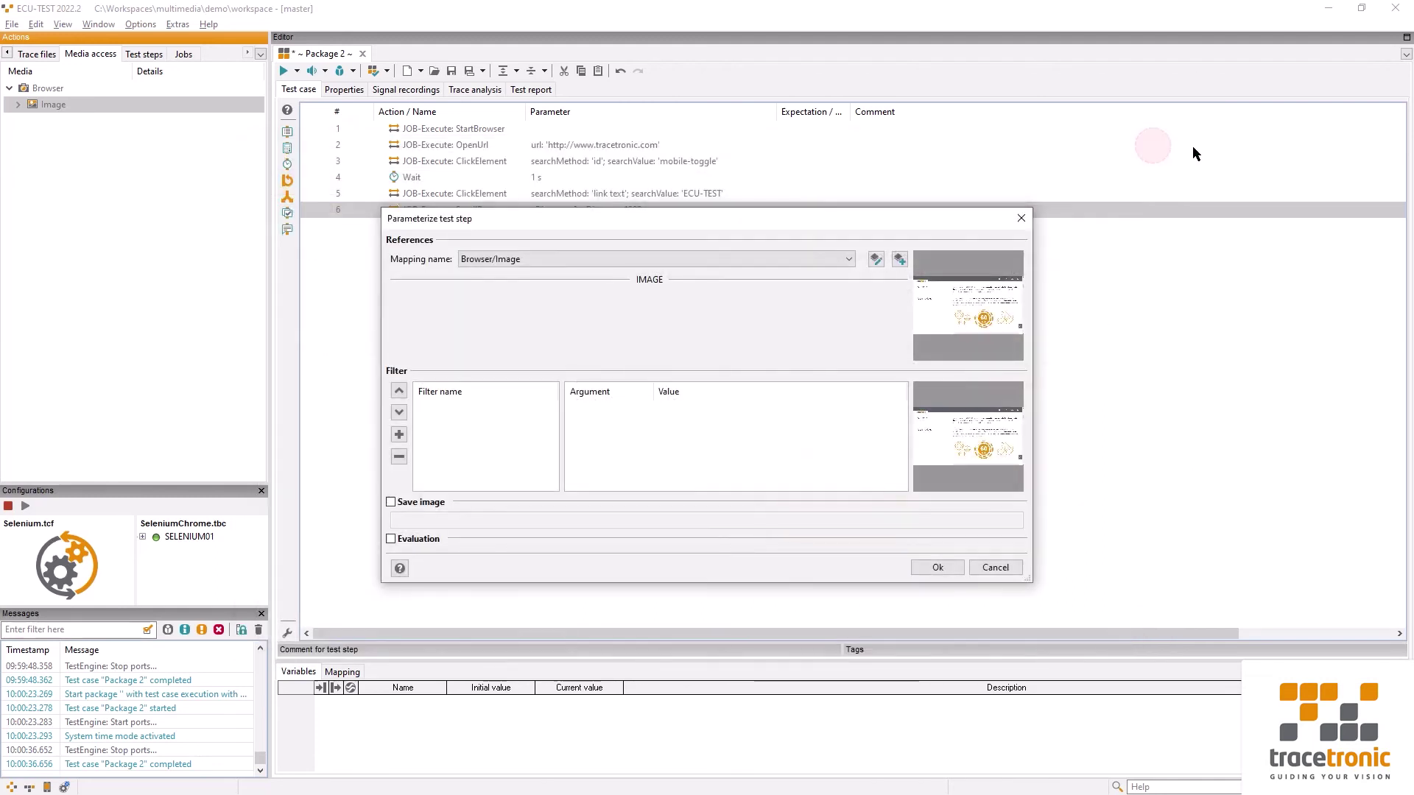
click(391, 539)
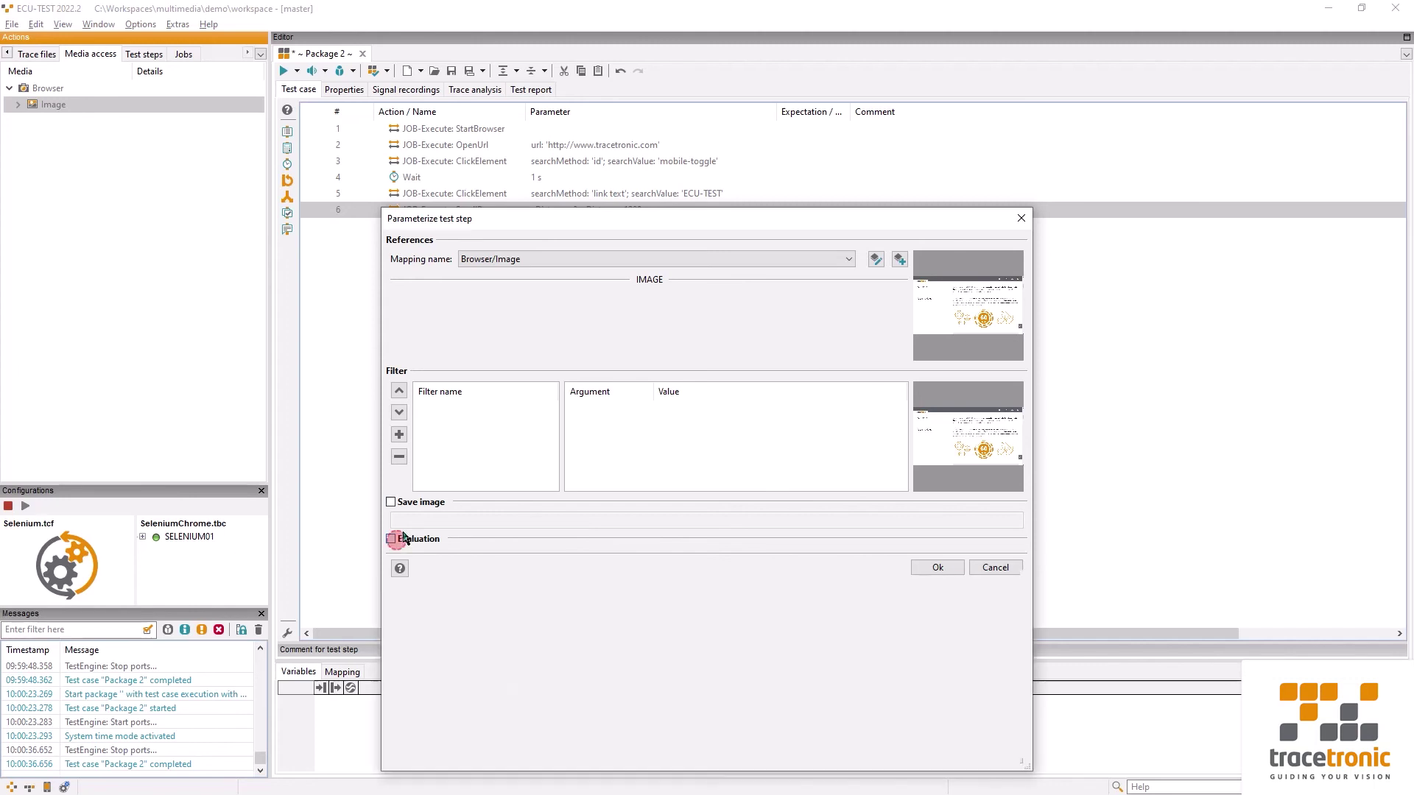
drag(554, 227, 543, 90)
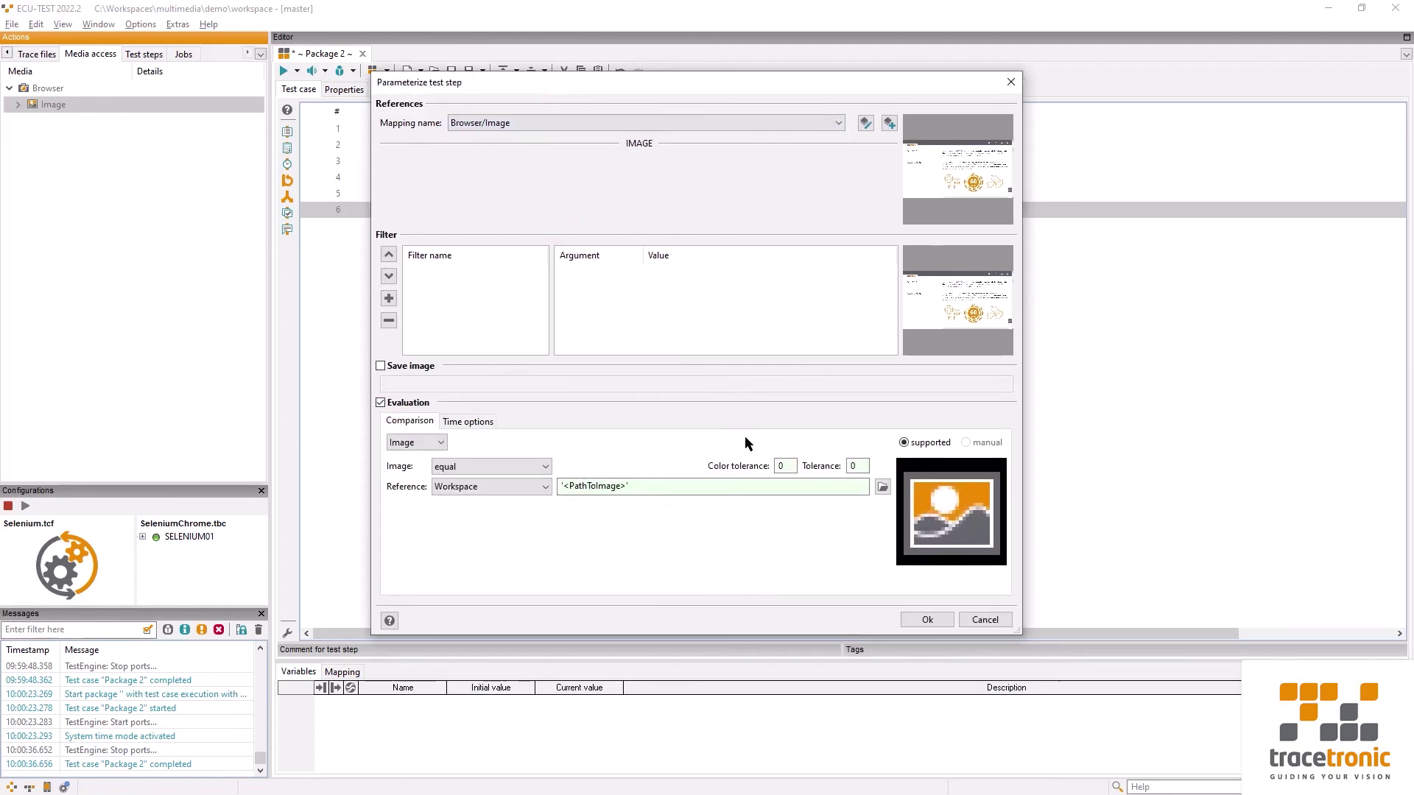
click(883, 487)
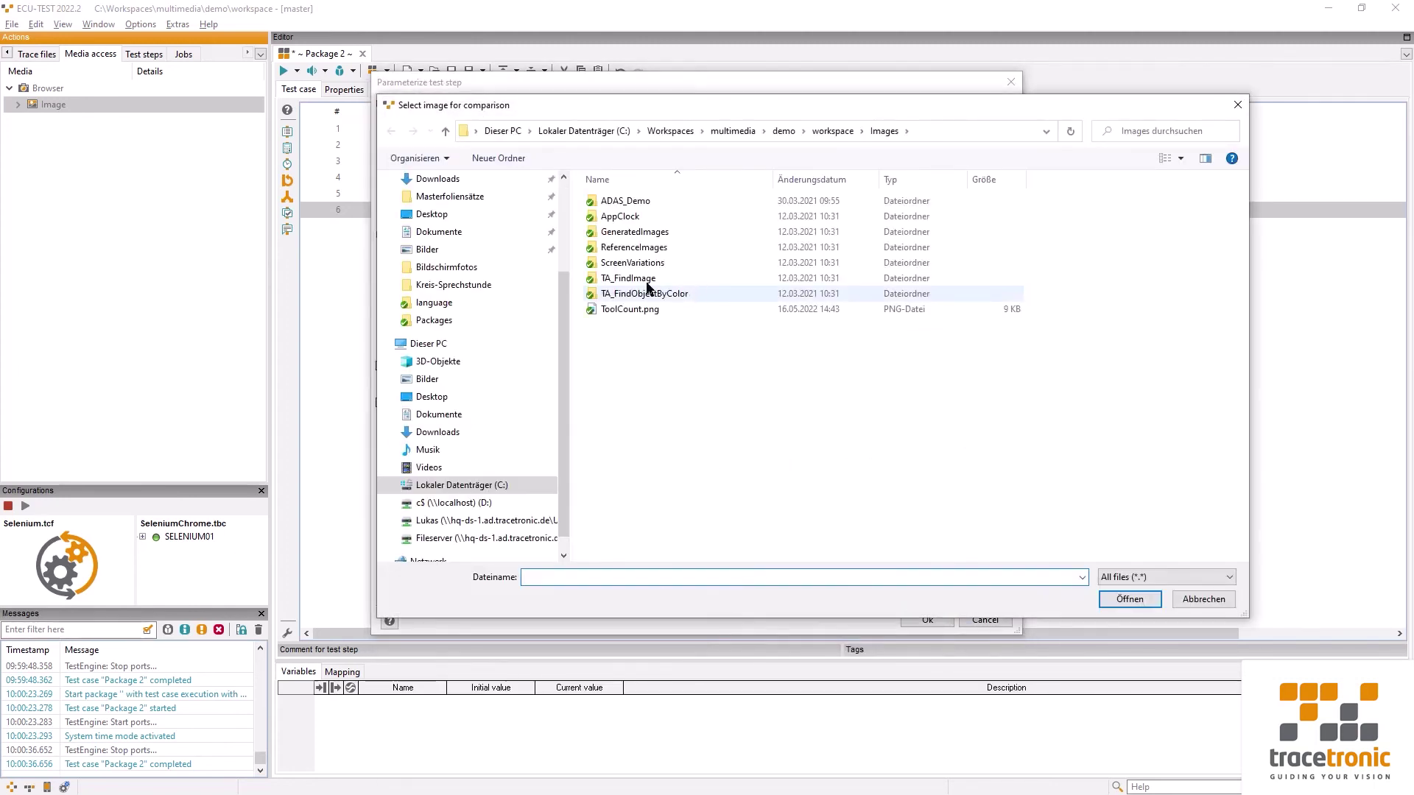
double_click(638, 309)
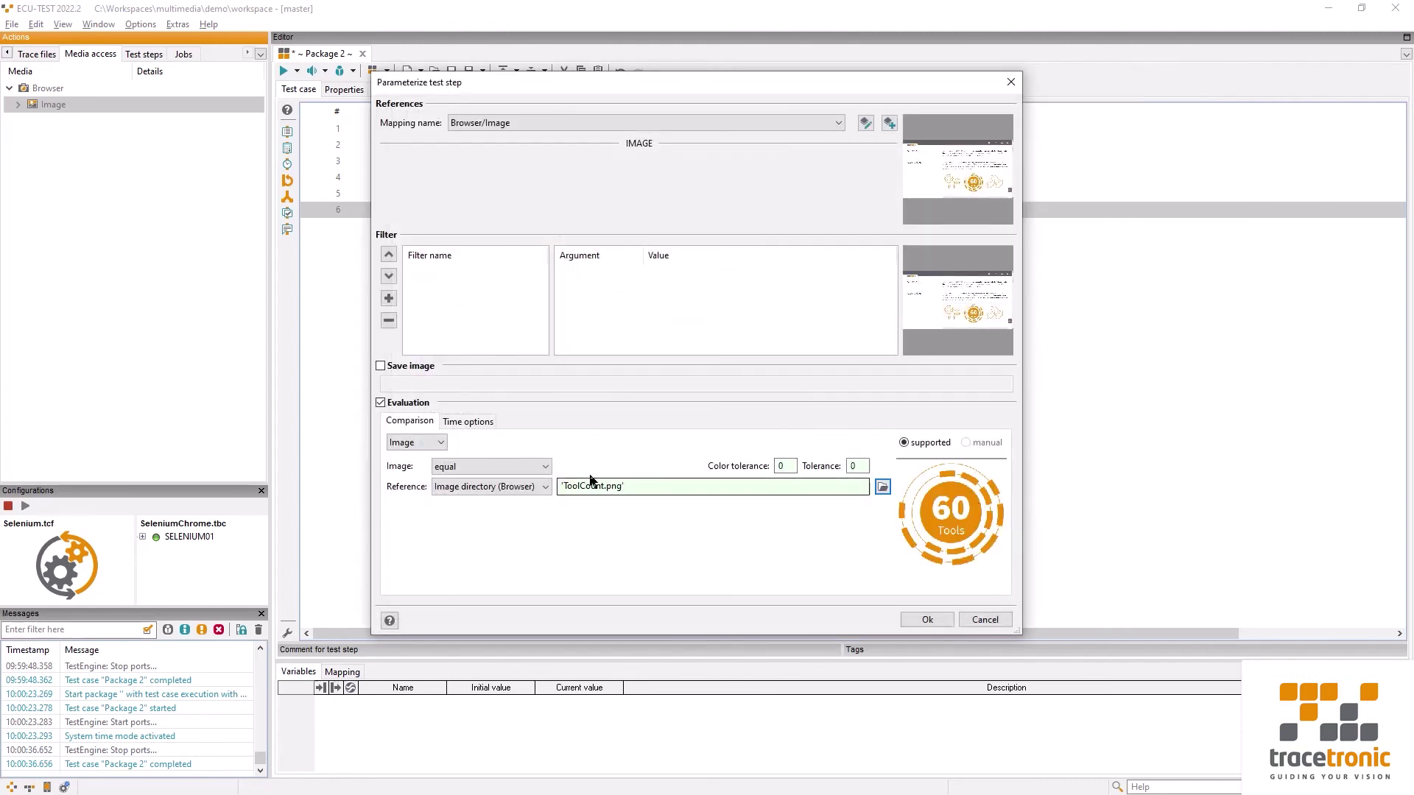
click(525, 467)
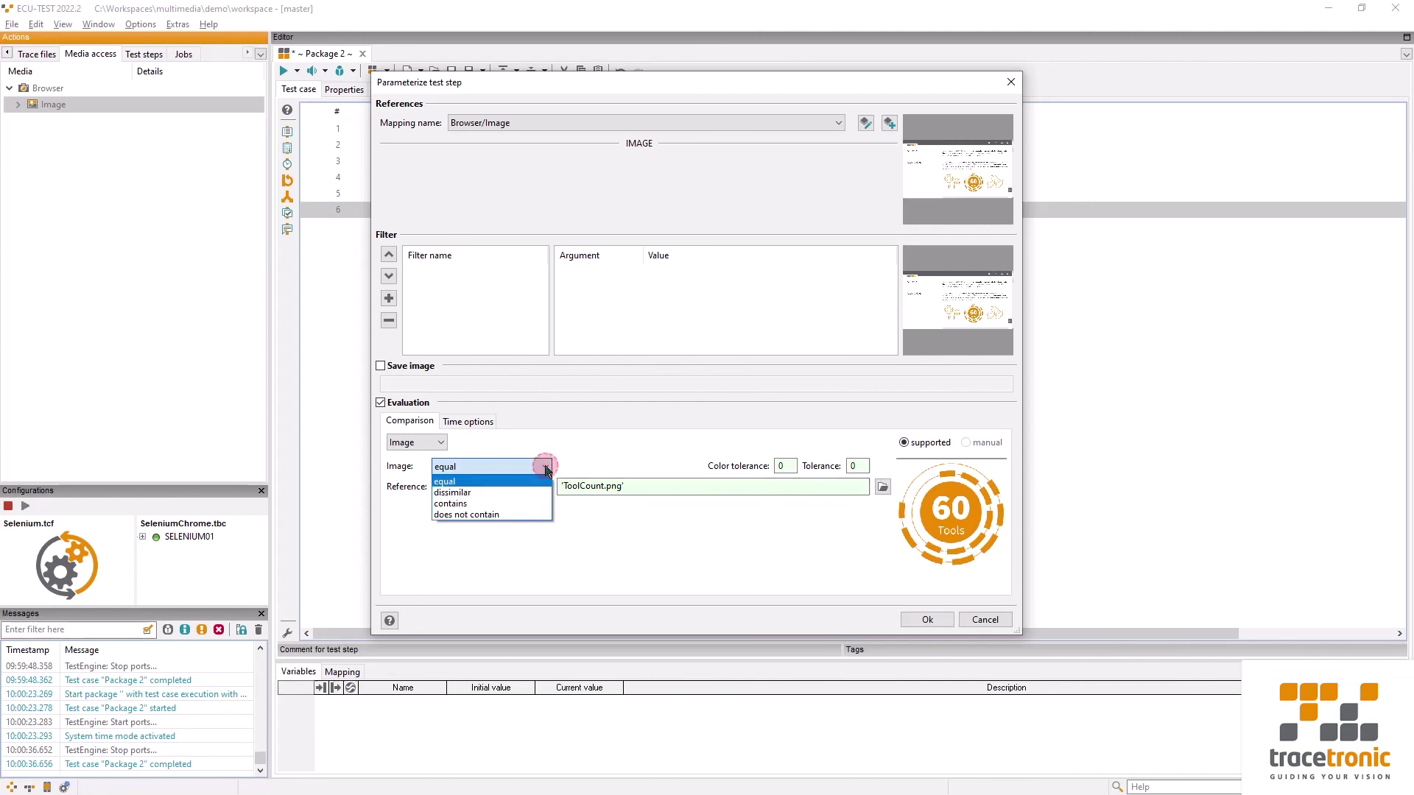
click(467, 505)
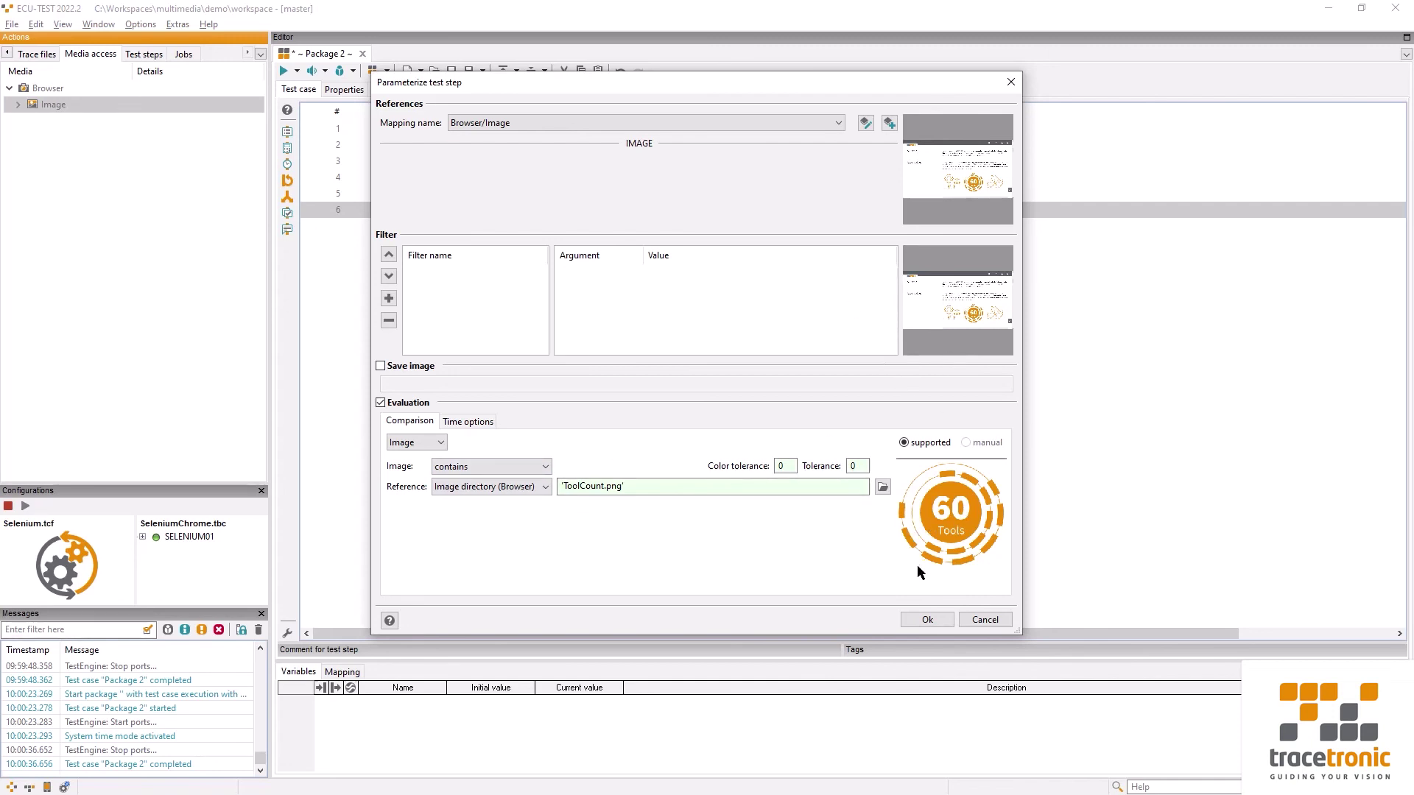
click(921, 620)
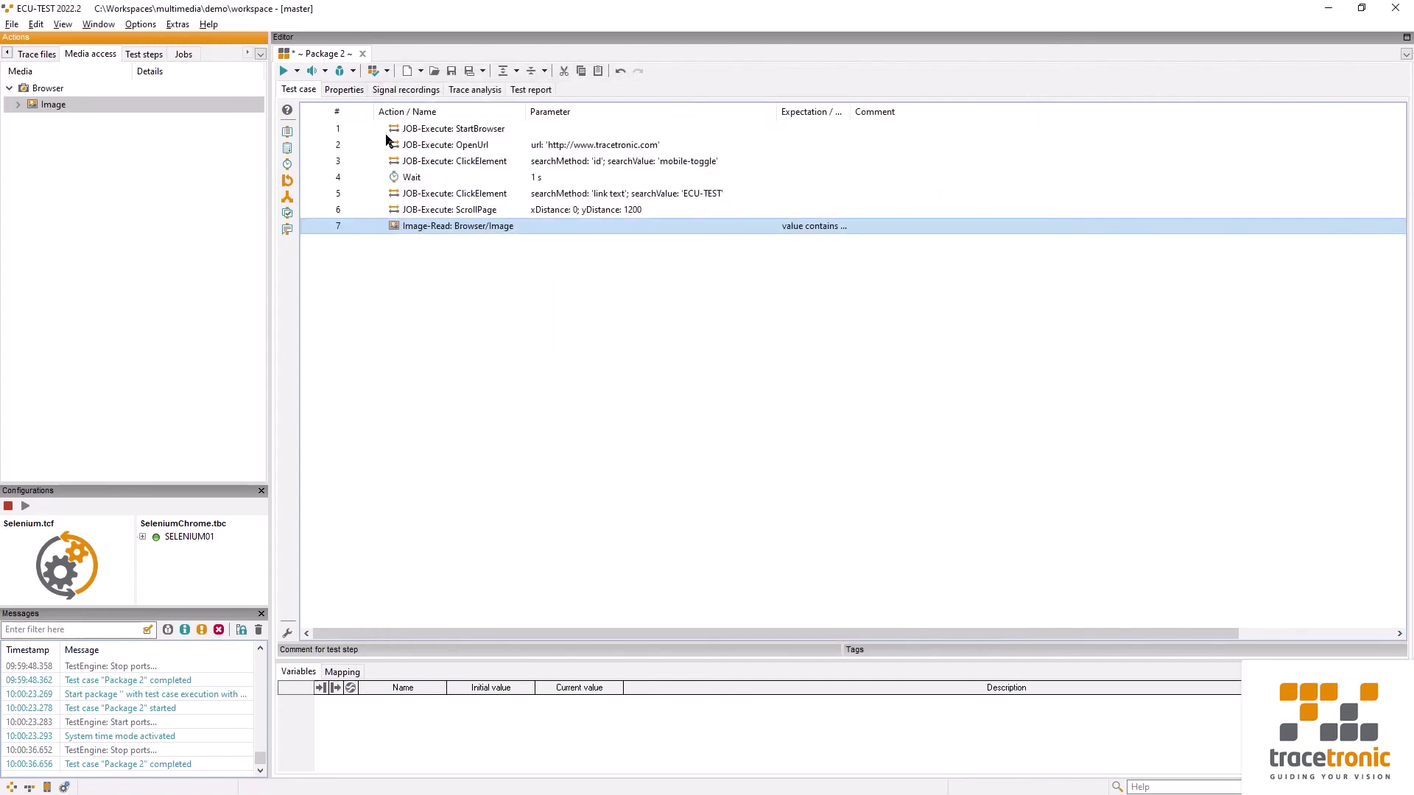
Step: Run the test case so step 7, Image-Read: Browser/Image, reports SUCCESS
click(285, 72)
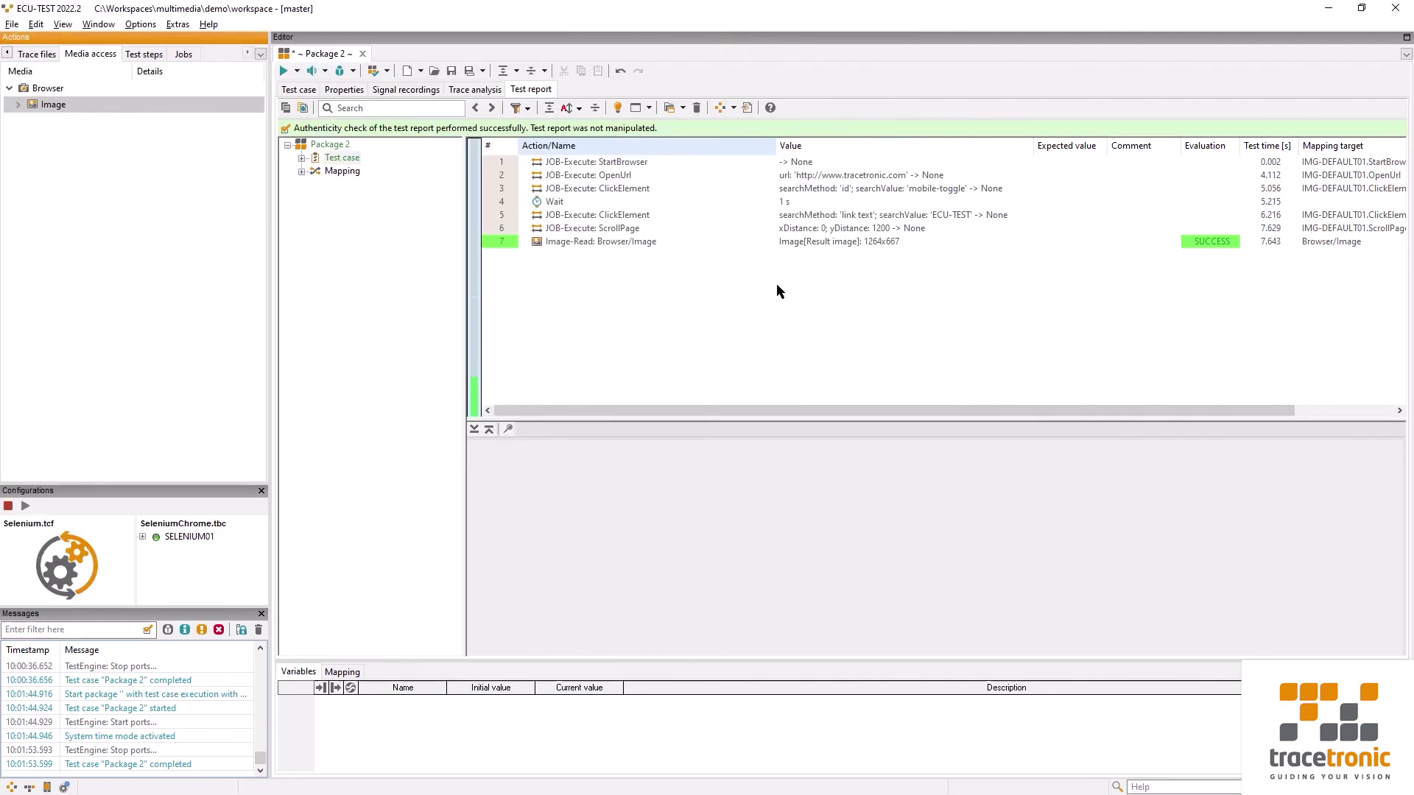
Step: Select report row 7 and enlarge the detail panel showing expected and result images
click(566, 244)
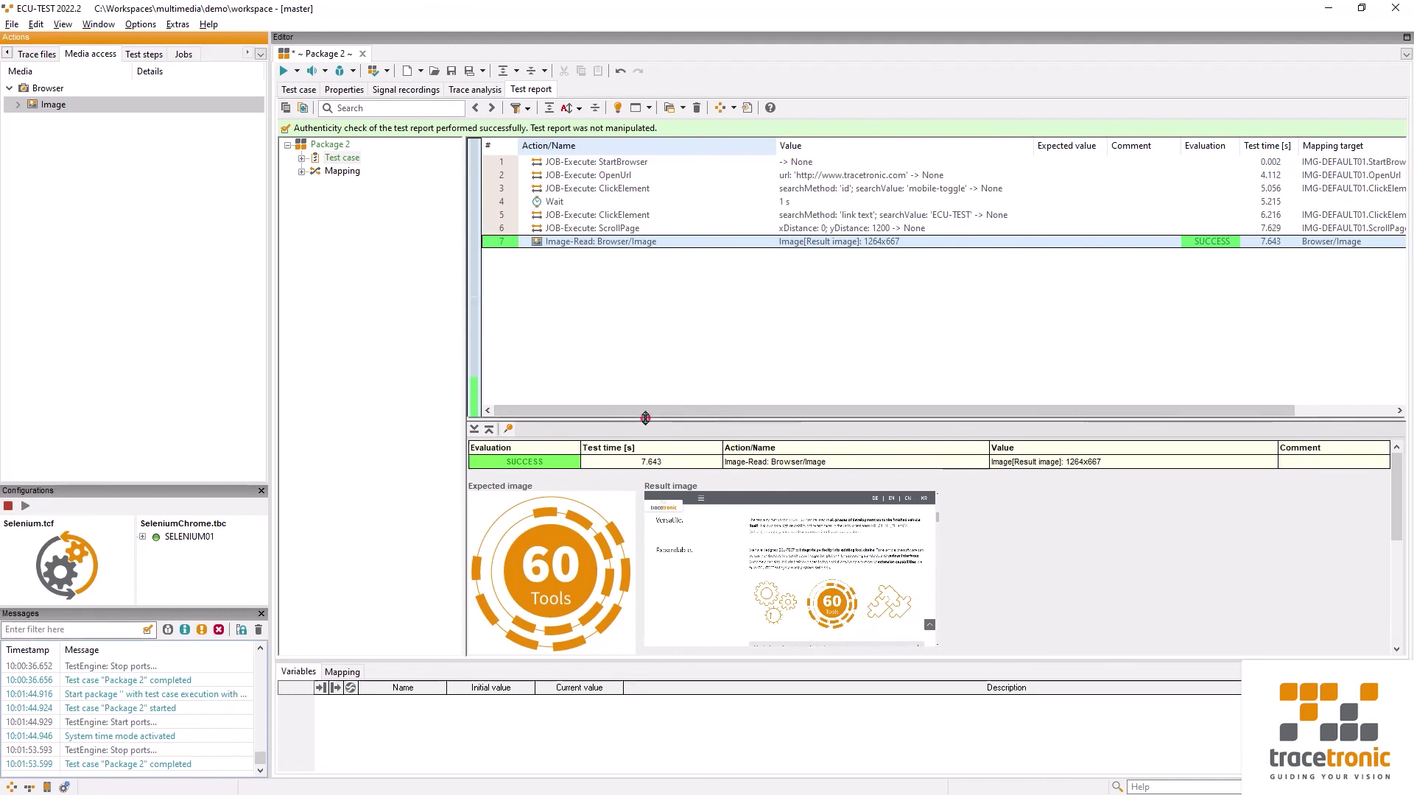
drag(647, 419, 634, 325)
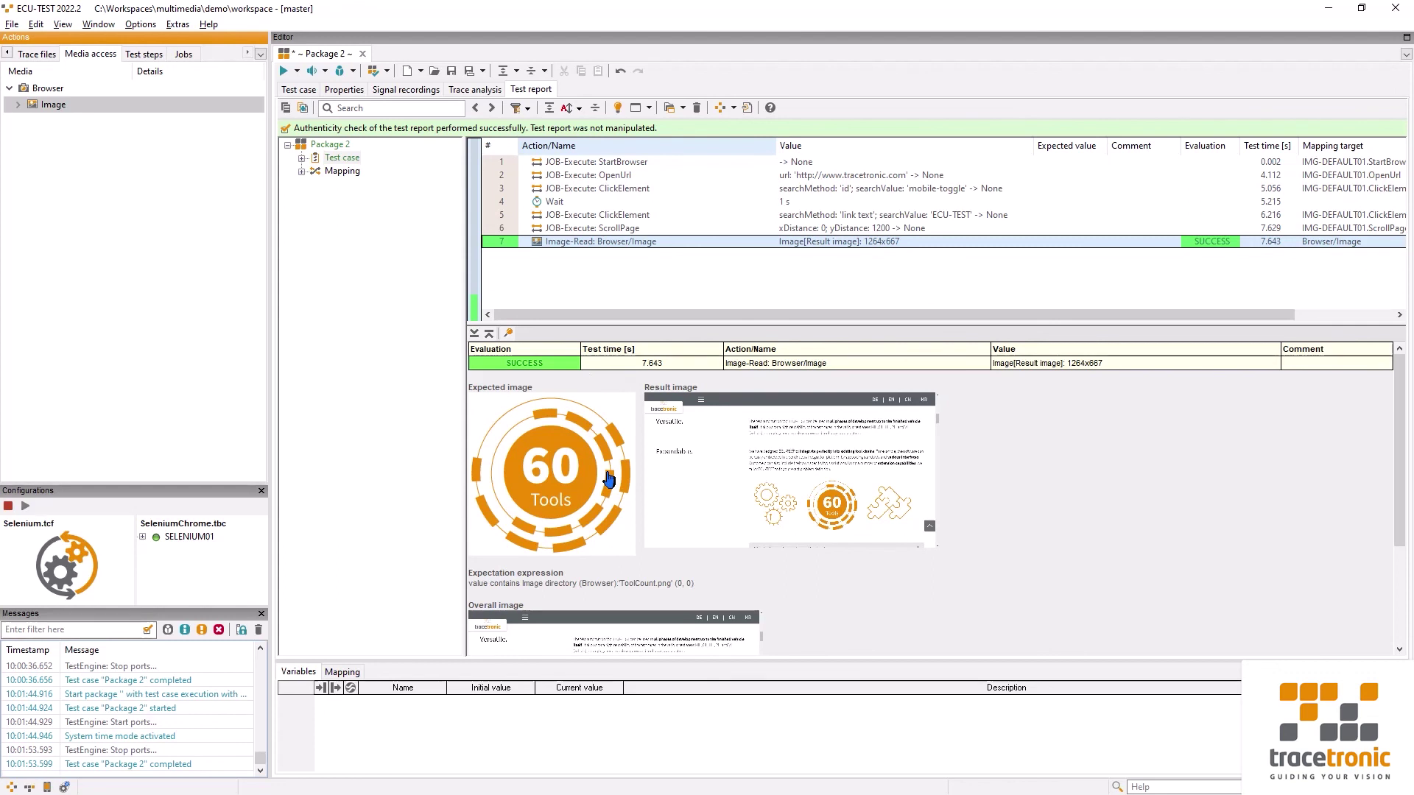